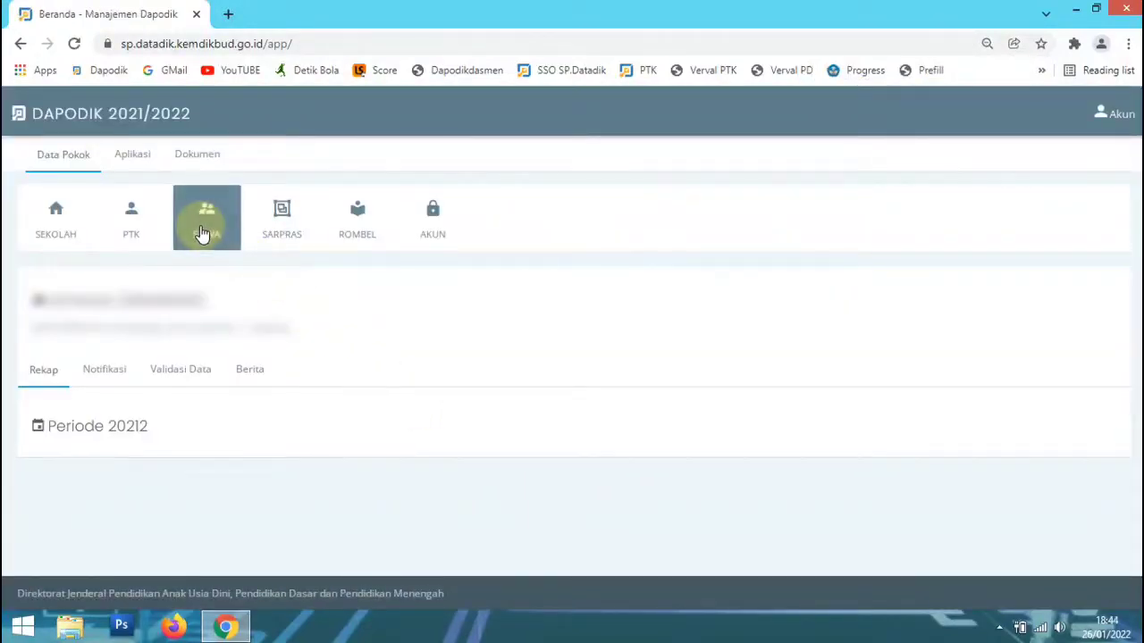
Look through the Sekolah, PTK and Siswa pages of Data Pokok, examining the school, staff and student records.
{"action": "left_click", "coordinate": [69, 234]}
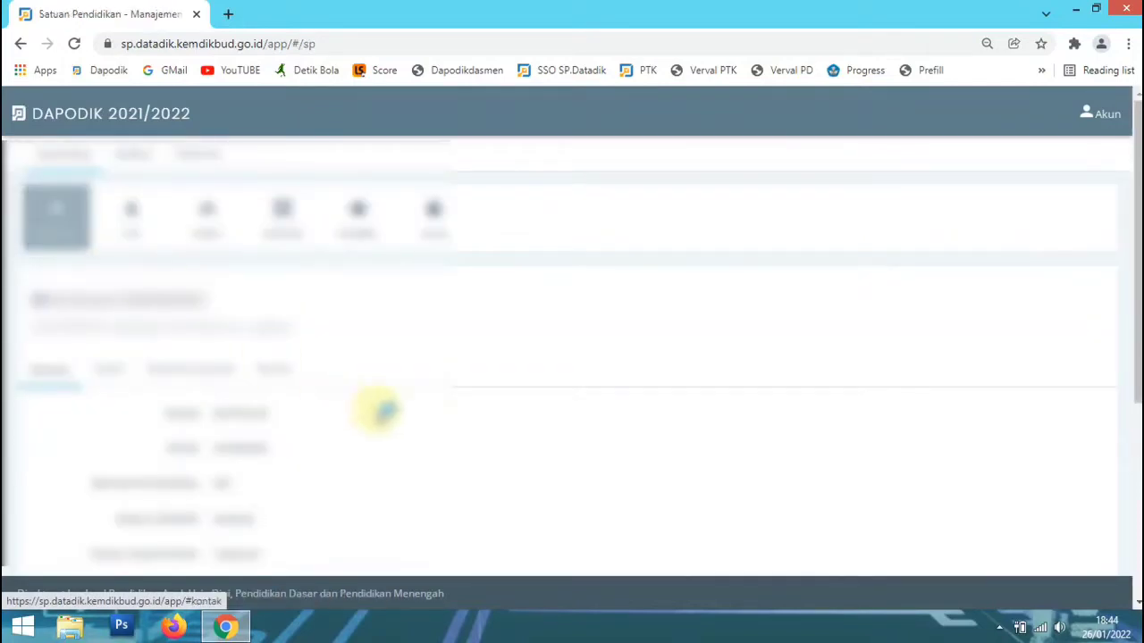
{"action": "scroll", "coordinate": [413, 437], "scroll_direction": "down", "scroll_amount": 3}
{"action": "scroll", "coordinate": [411, 433], "scroll_direction": "up", "scroll_amount": 3}
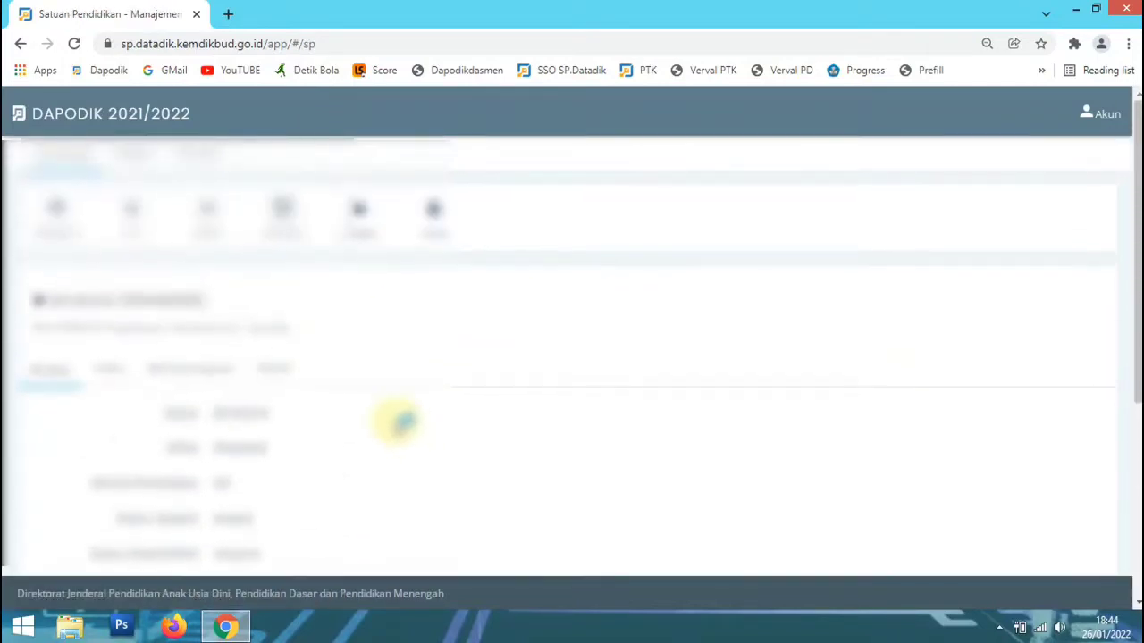
{"action": "left_click", "coordinate": [132, 217]}
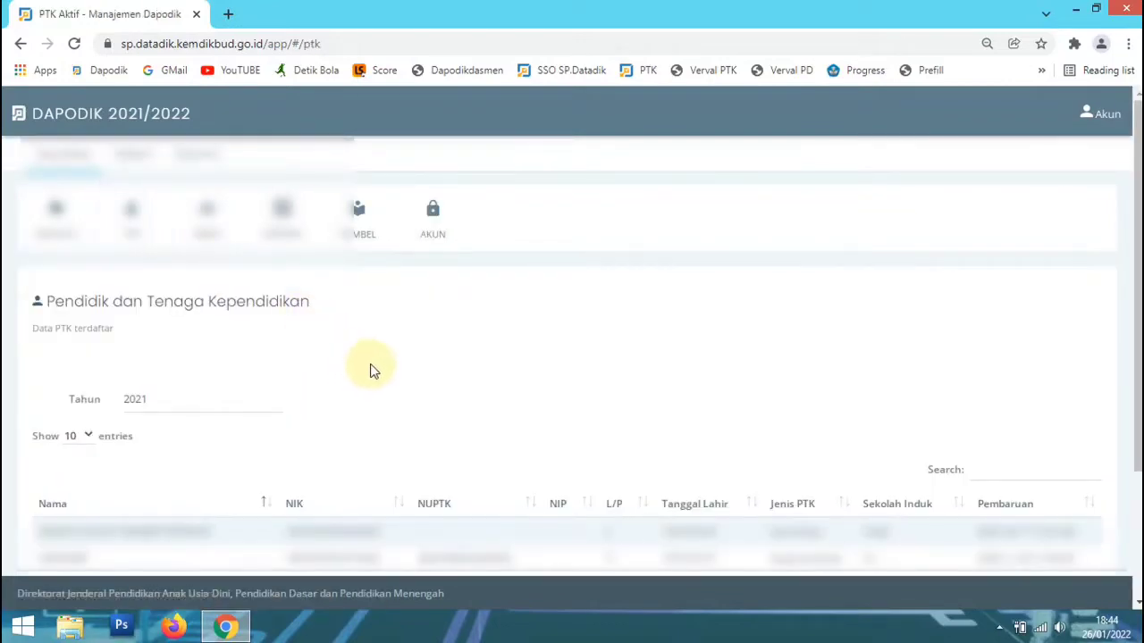
{"action": "scroll", "coordinate": [370, 370], "scroll_direction": "down", "scroll_amount": 3}
{"action": "scroll", "coordinate": [373, 367], "scroll_direction": "up", "scroll_amount": 3}
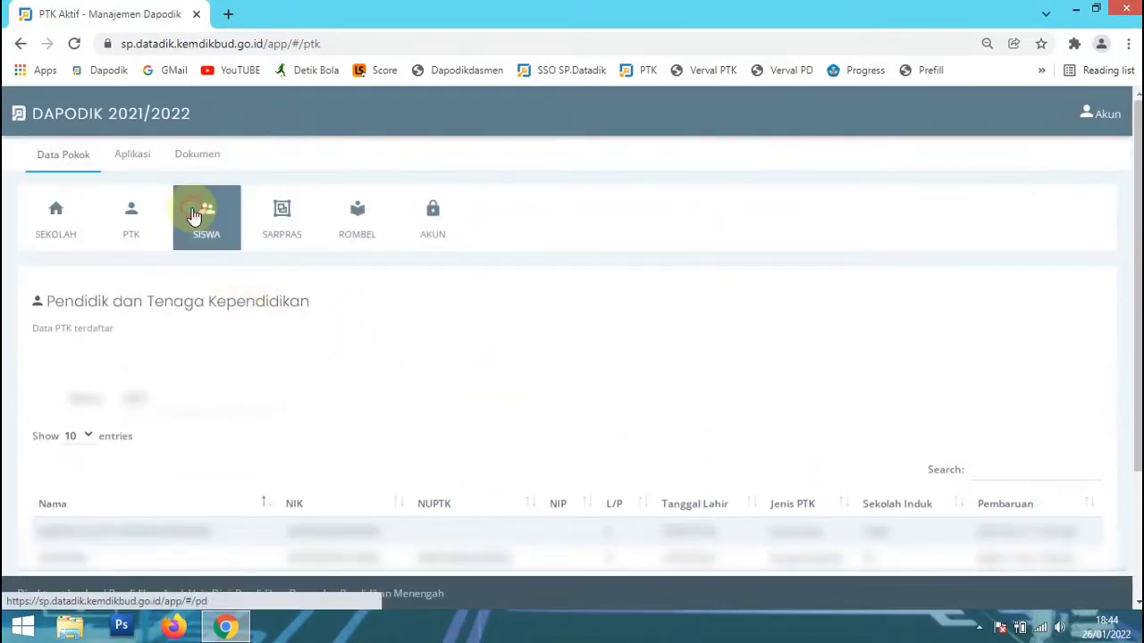
{"action": "left_click", "coordinate": [206, 218]}
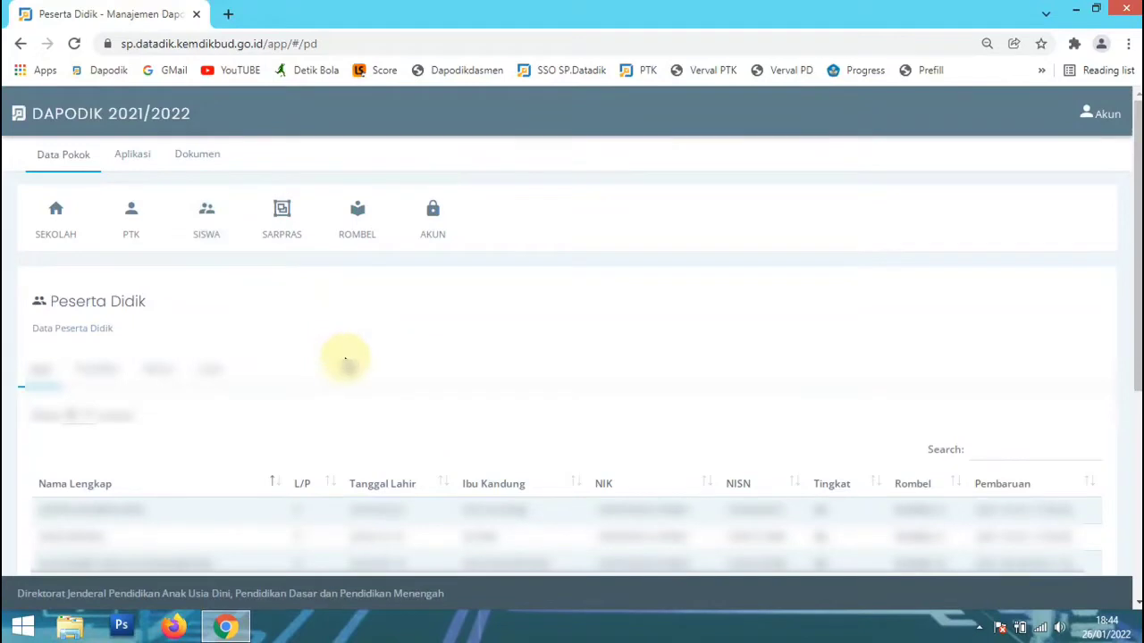
{"action": "scroll", "coordinate": [345, 362], "scroll_direction": "down", "scroll_amount": 1}
{"action": "scroll", "coordinate": [342, 355], "scroll_direction": "down", "scroll_amount": 1}
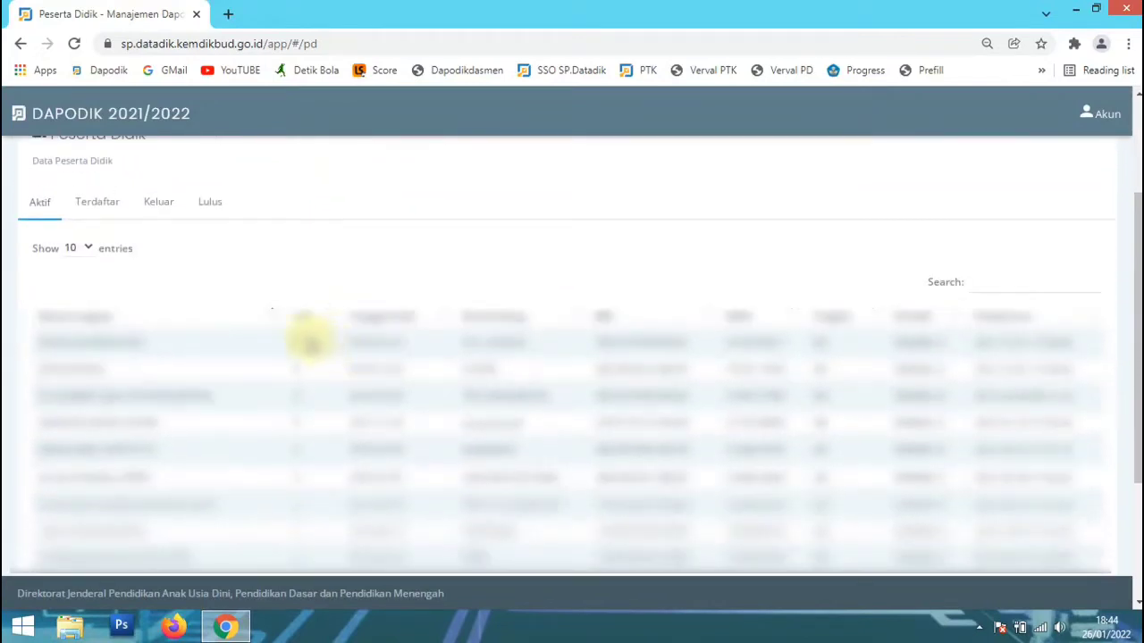
Log out of Manajemen Dapodik and open the local Dapodik application at localhost:5774, dismissing the translation offer.
{"action": "left_click", "coordinate": [1104, 113]}
{"action": "left_click", "coordinate": [937, 222]}
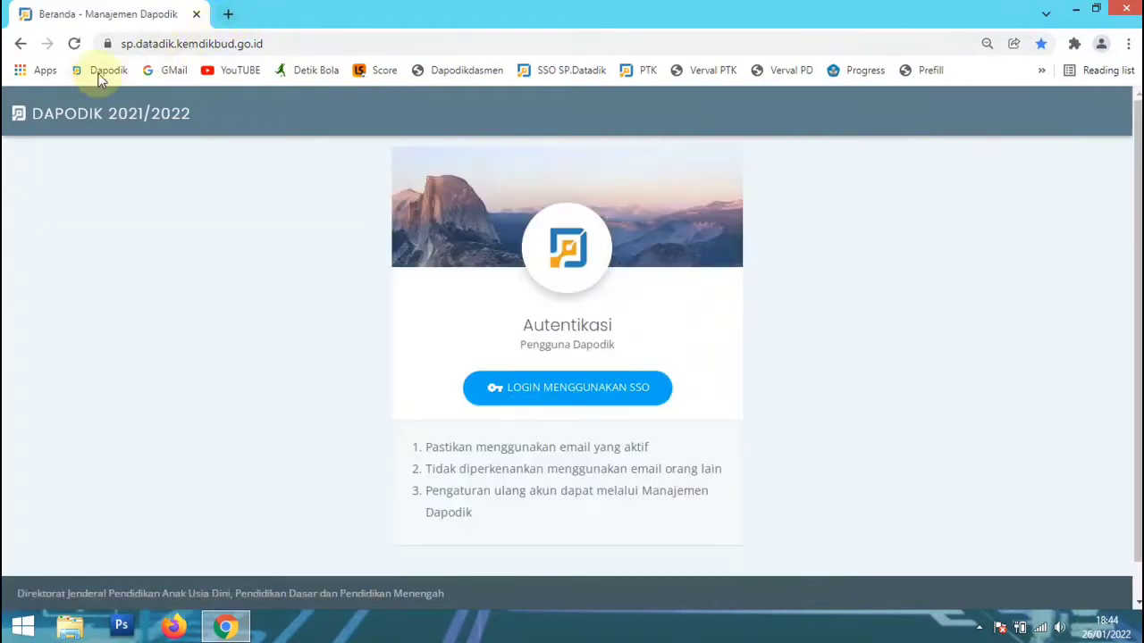
{"action": "left_click", "coordinate": [102, 75]}
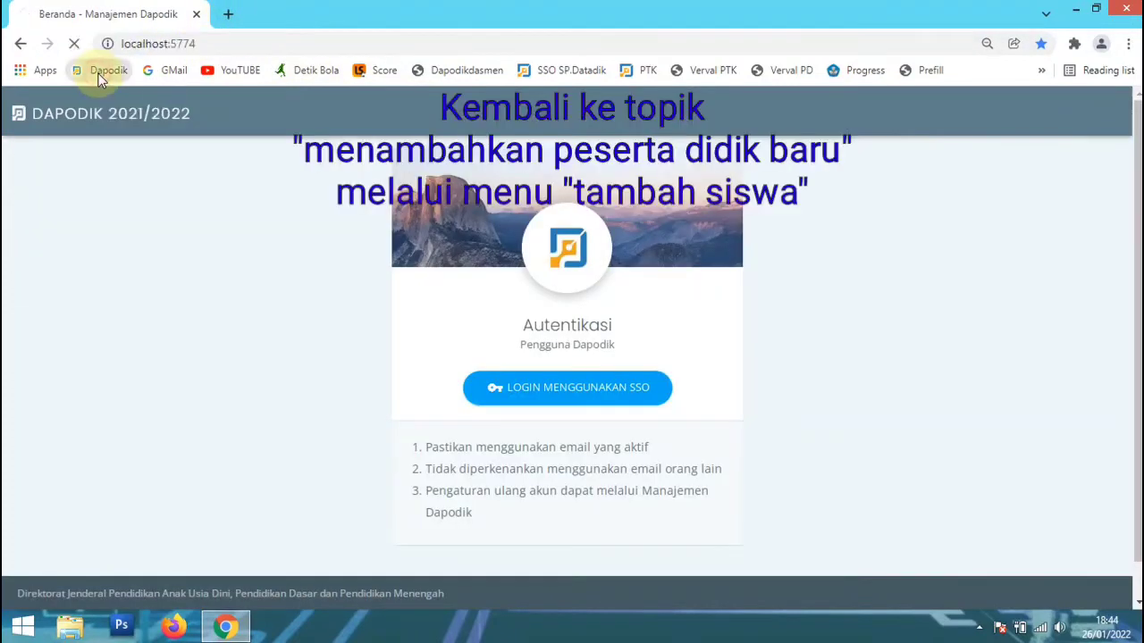
{"action": "left_click", "coordinate": [211, 42]}
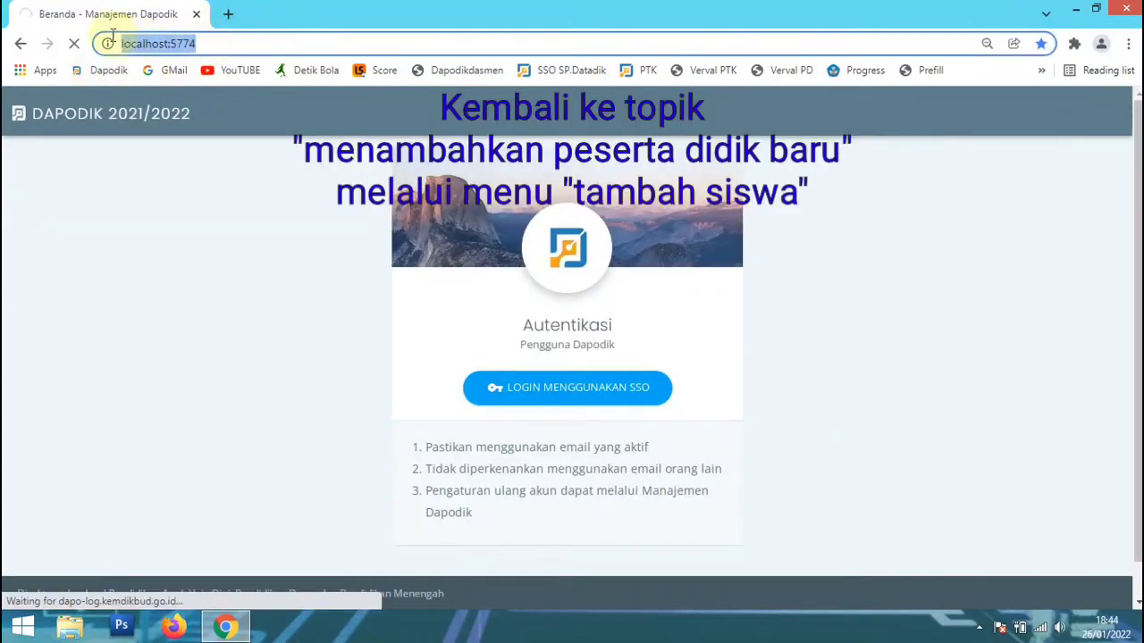
{"action": "left_click", "coordinate": [188, 209]}
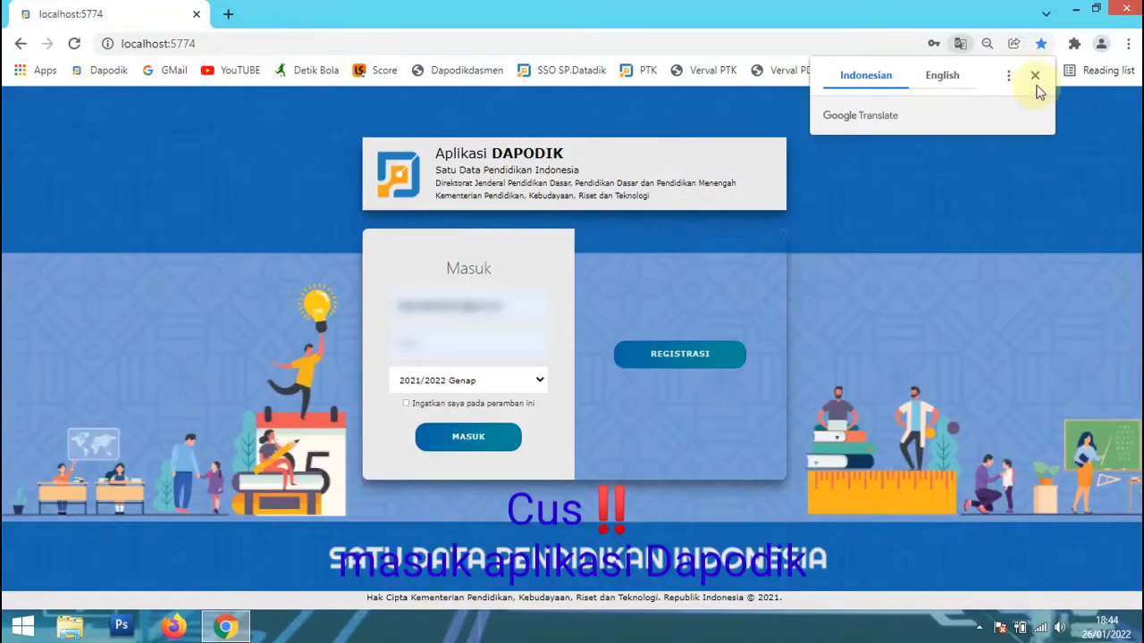
{"action": "left_click", "coordinate": [1034, 78]}
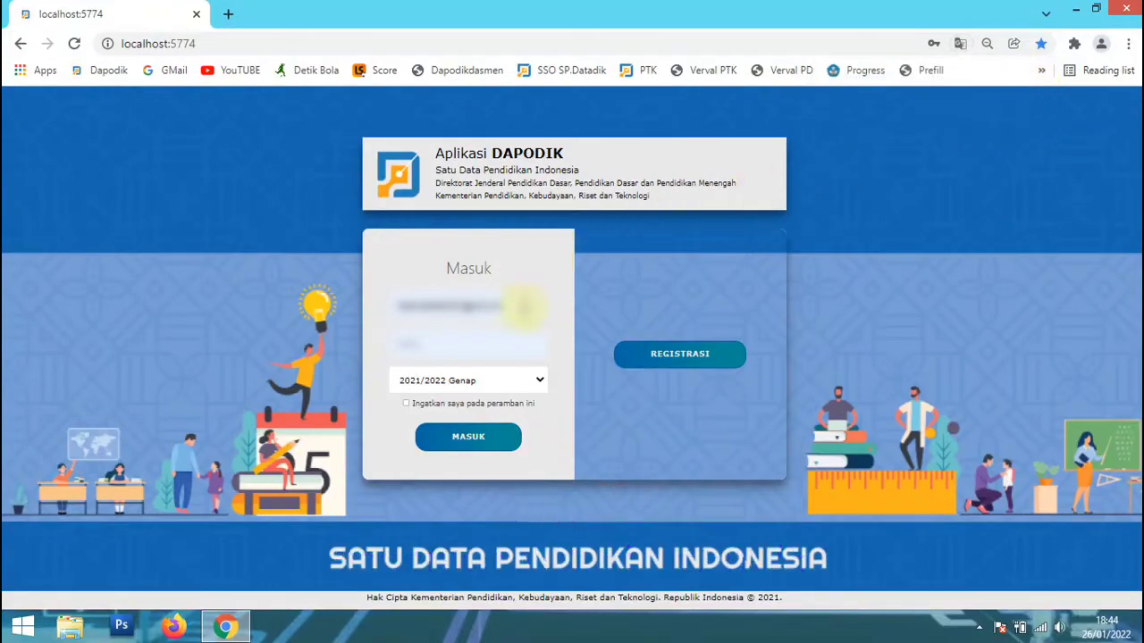
Sign in to Dapodik with a saved account e-mail and password, choose the listed user role and dismiss the info message.
{"action": "left_click", "coordinate": [518, 305]}
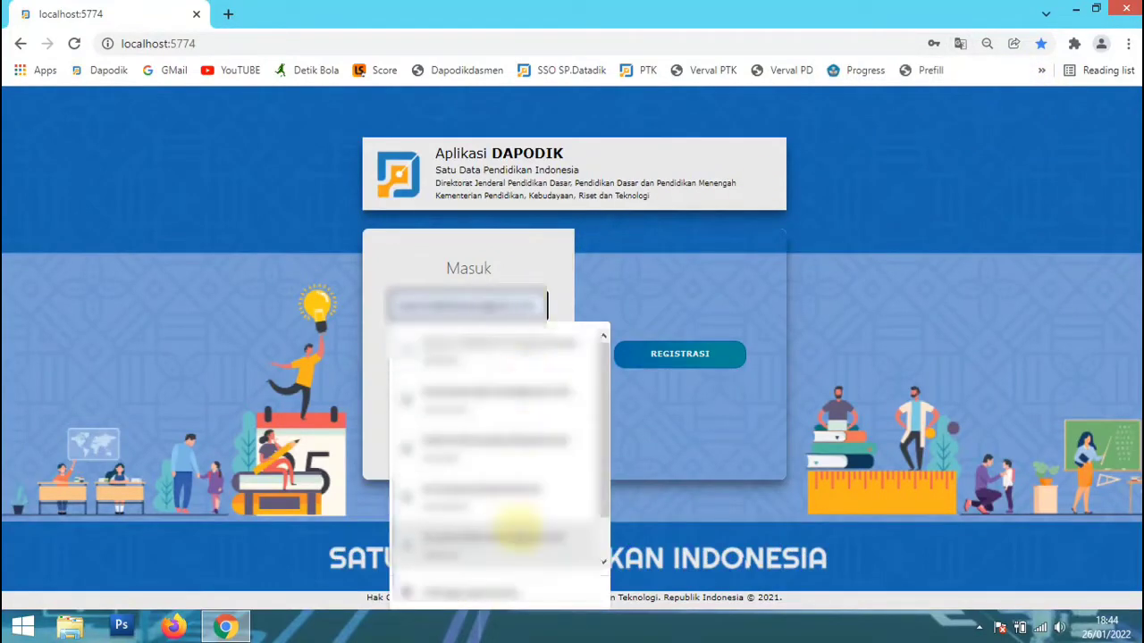
{"action": "left_click", "coordinate": [524, 536]}
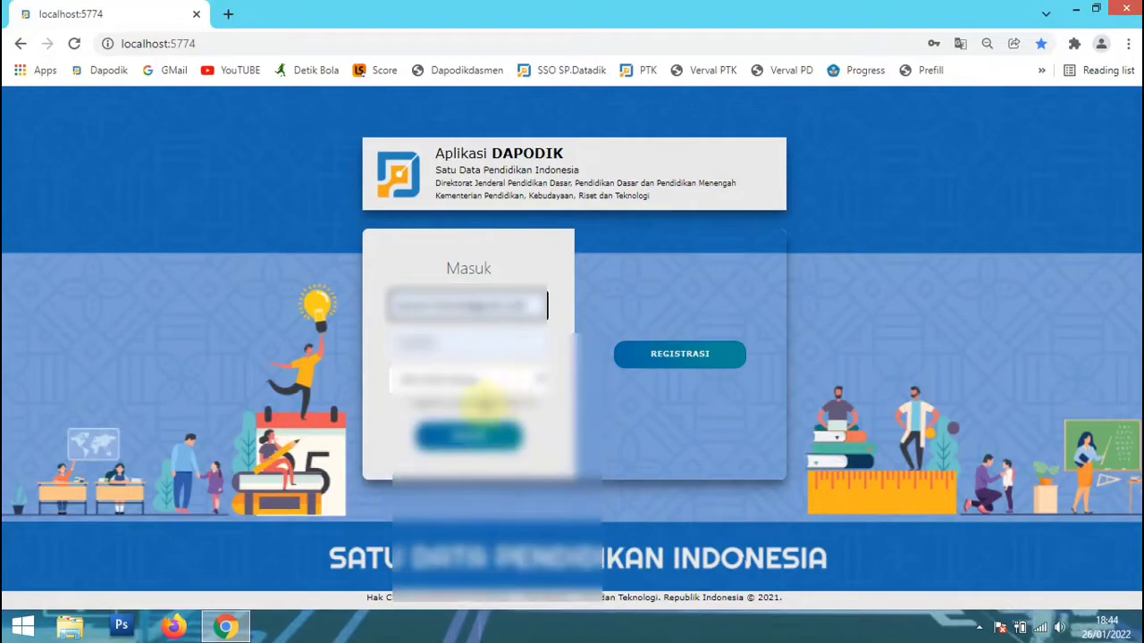
{"action": "left_click", "coordinate": [438, 440]}
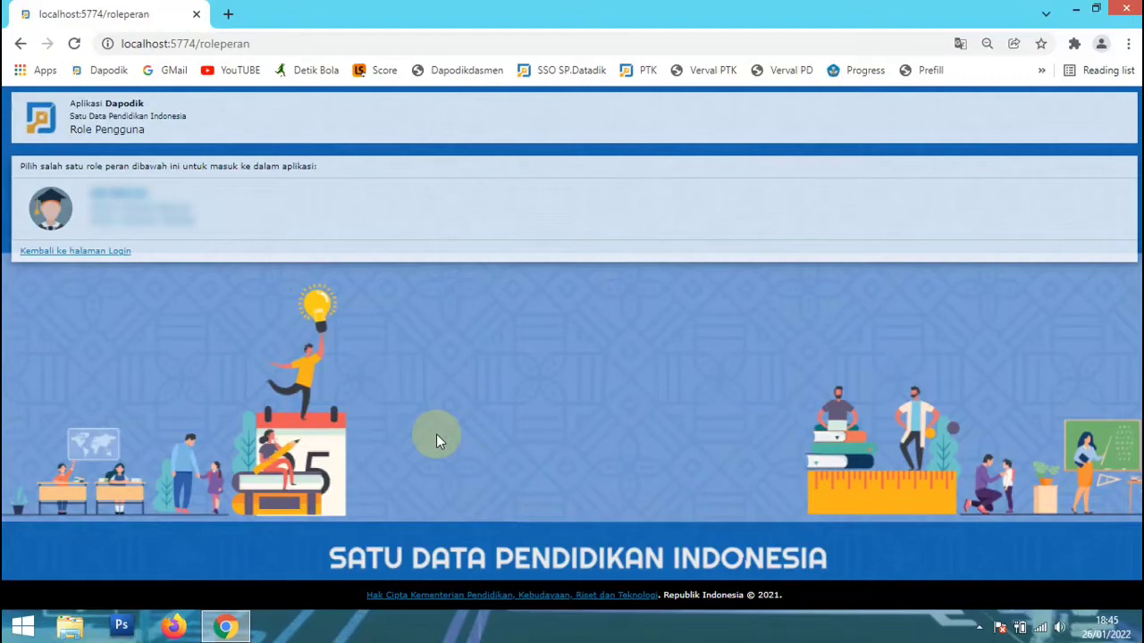
{"action": "left_click", "coordinate": [235, 206]}
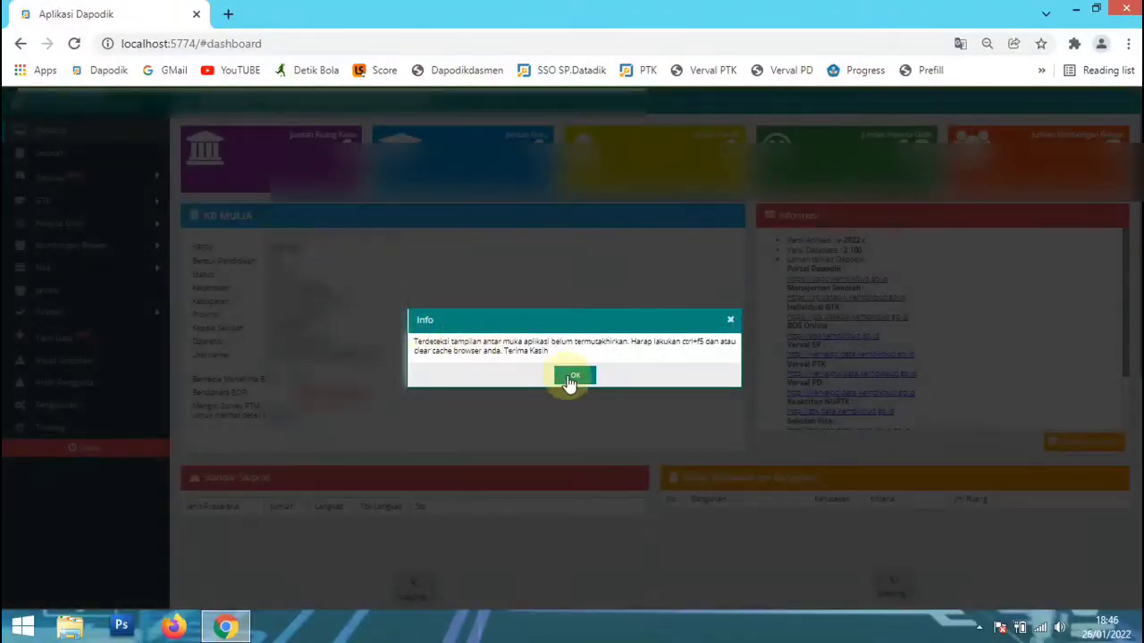
{"action": "left_click", "coordinate": [573, 376]}
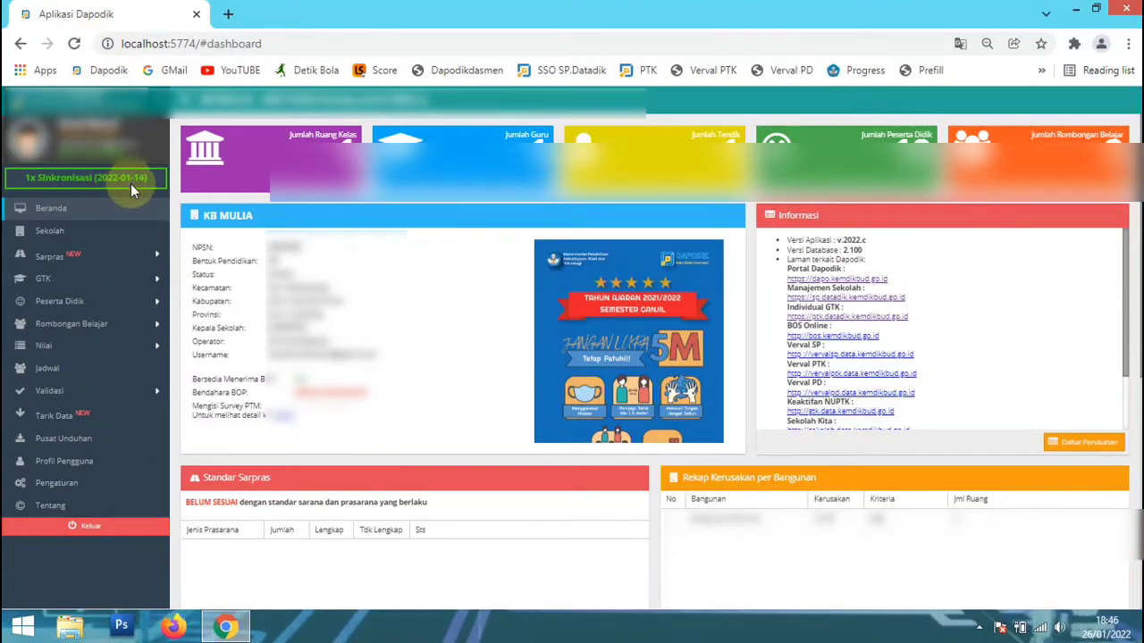
Open the Peserta Didik list, acknowledge the information message and add a new record with Tambah PD Tingkat Awal.
{"action": "left_click", "coordinate": [113, 302]}
{"action": "left_click", "coordinate": [110, 322]}
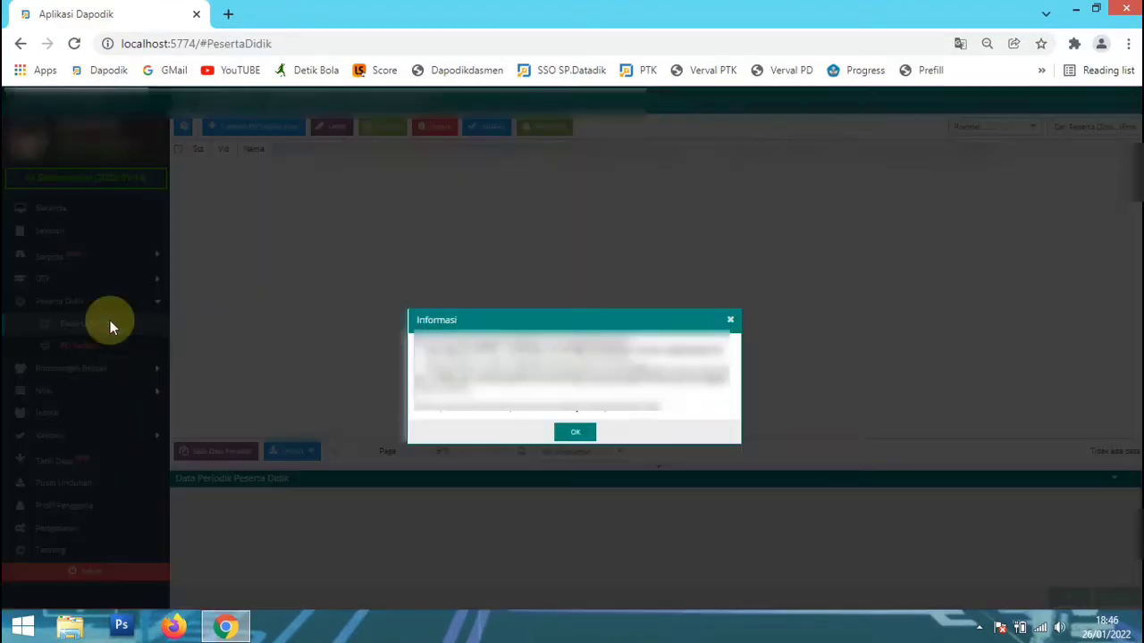
{"action": "left_click", "coordinate": [580, 432]}
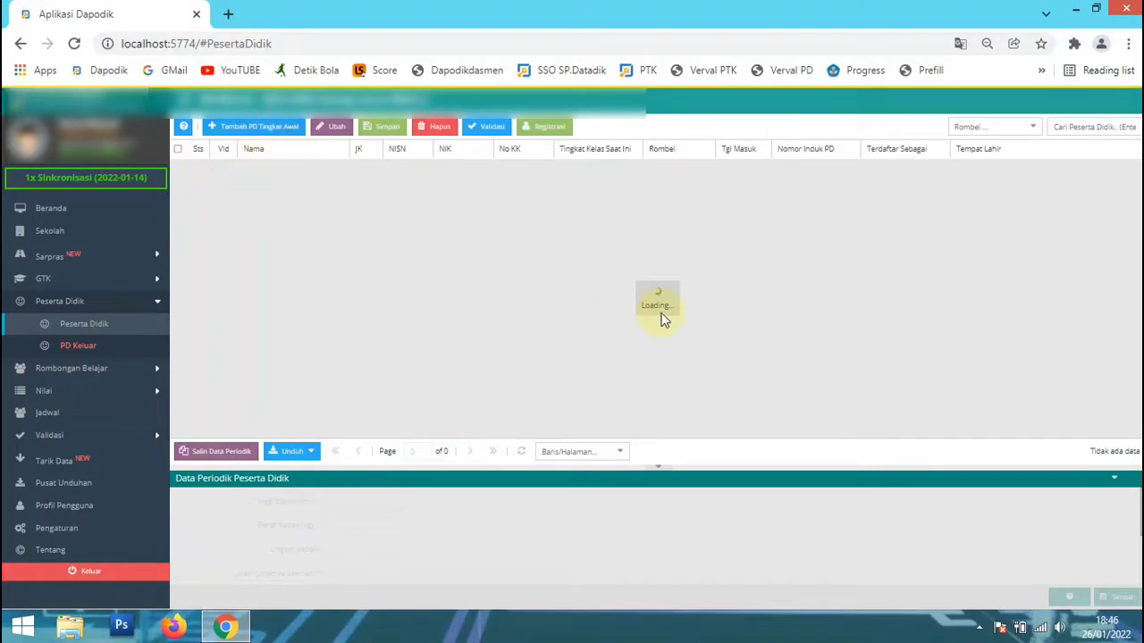
{"action": "left_click", "coordinate": [283, 134]}
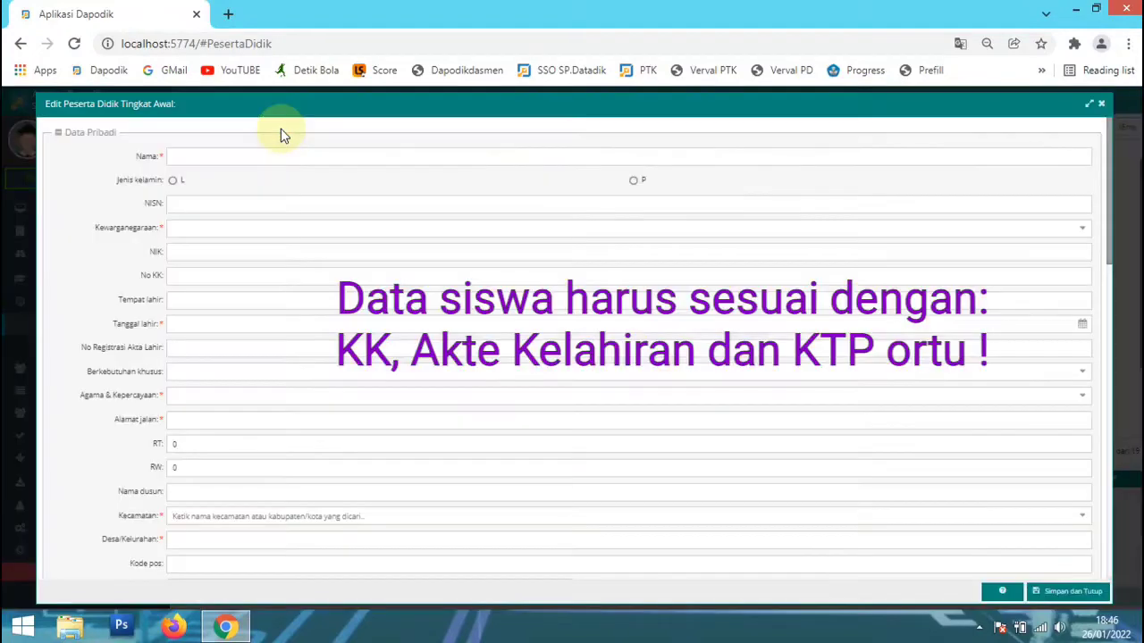
Enter the student's full name and set Jenis kelamin to L.
{"action": "left_click", "coordinate": [184, 160]}
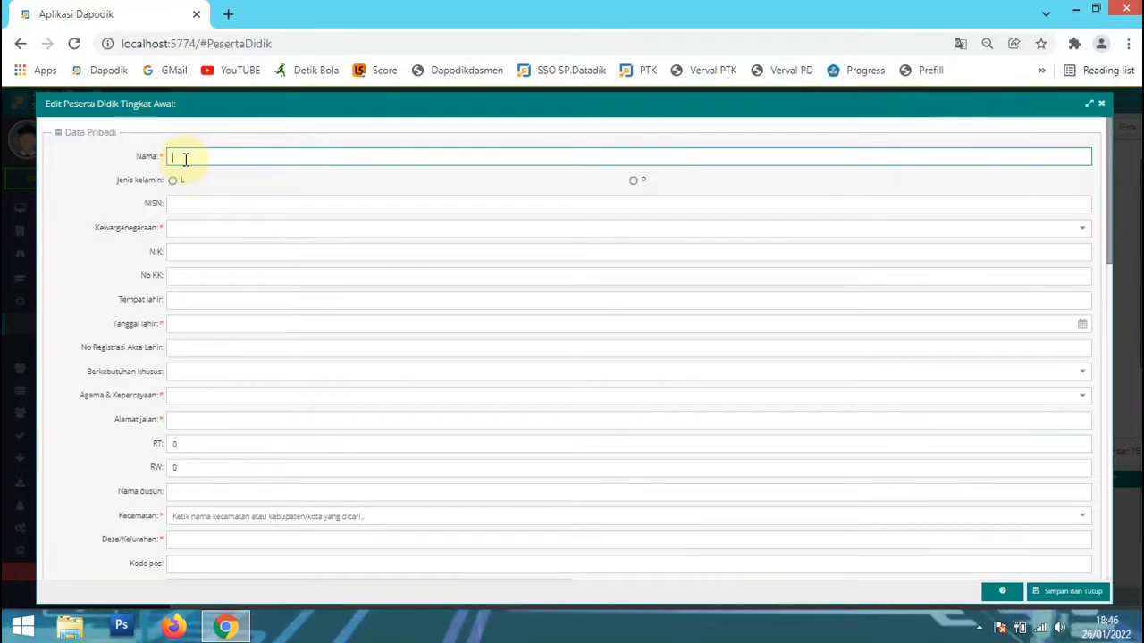
{"action": "type", "text": "B"}
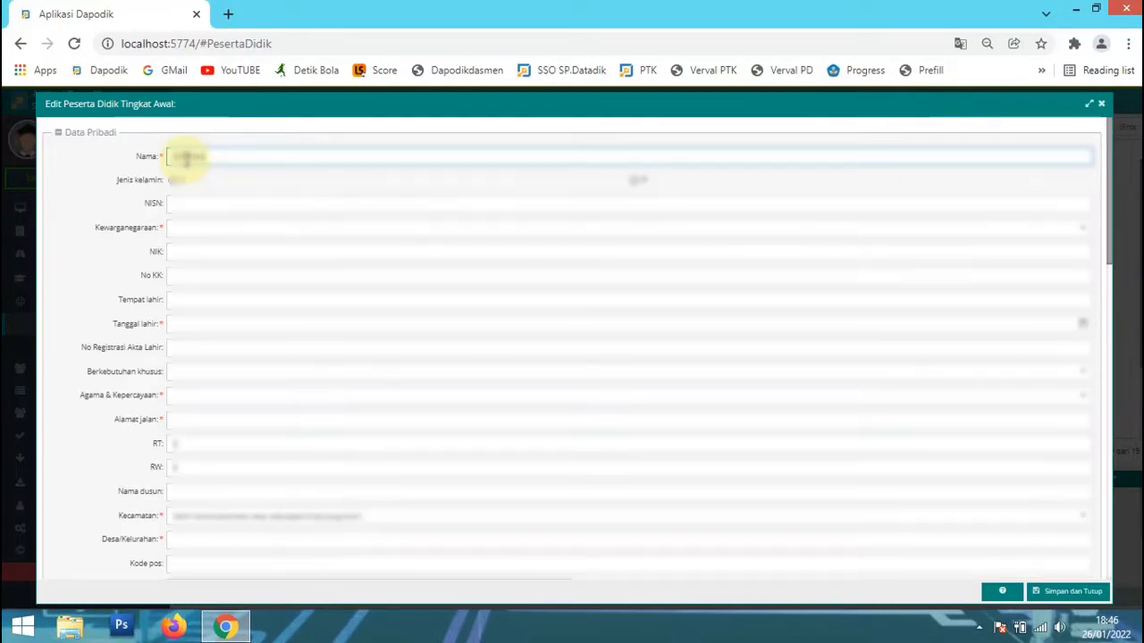
{"action": "type", "text": "anangawati"}
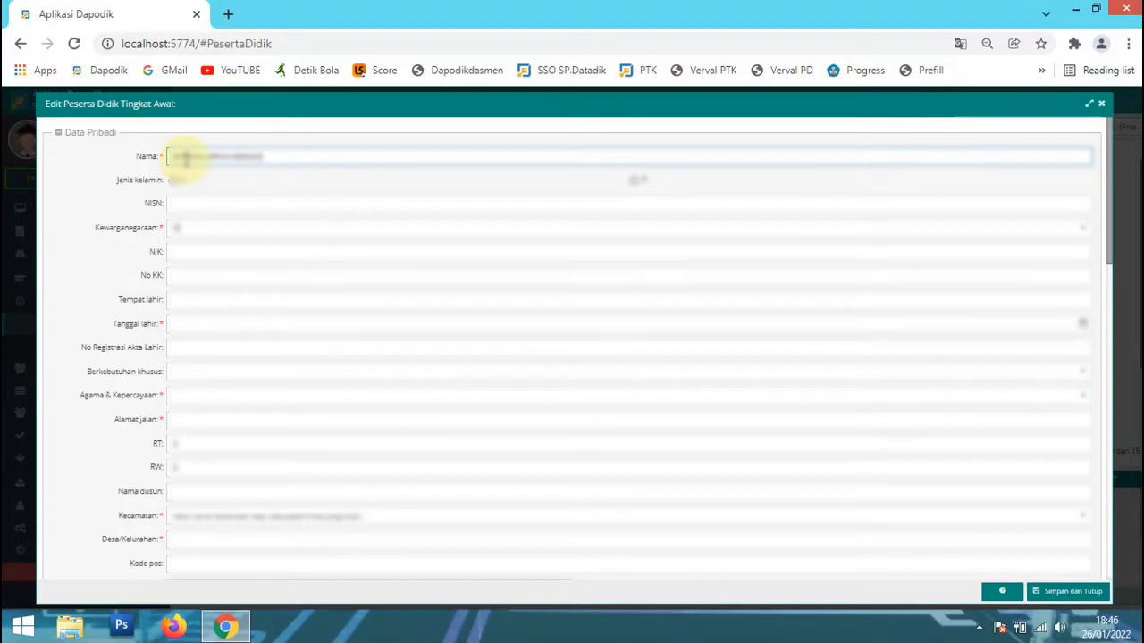
{"action": "key", "text": "Tab"}
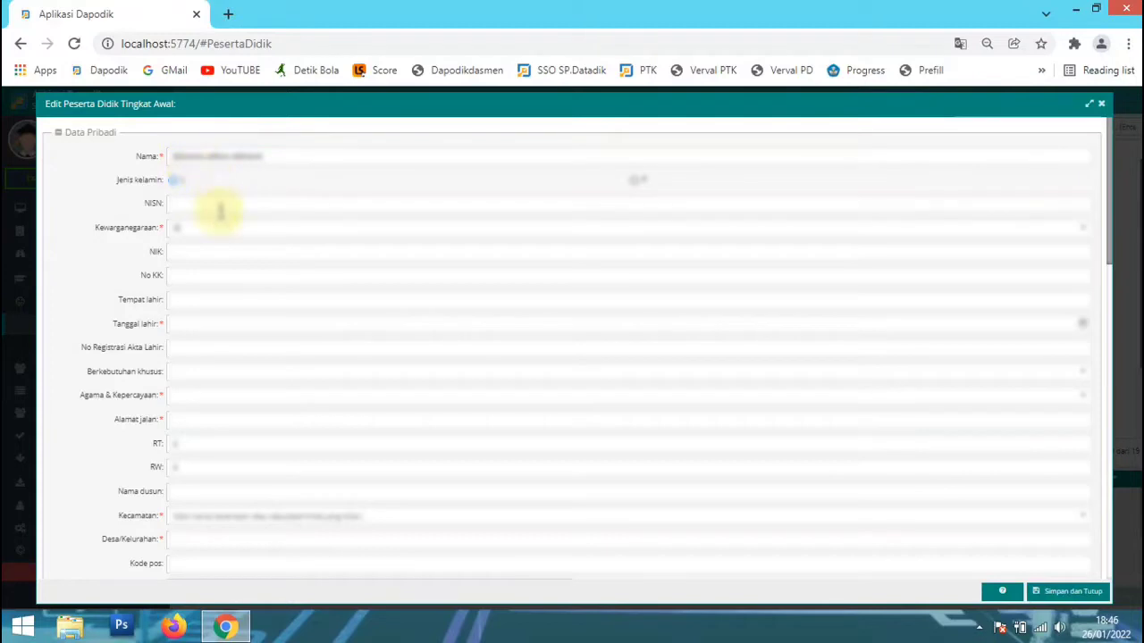
{"action": "left_click", "coordinate": [174, 180]}
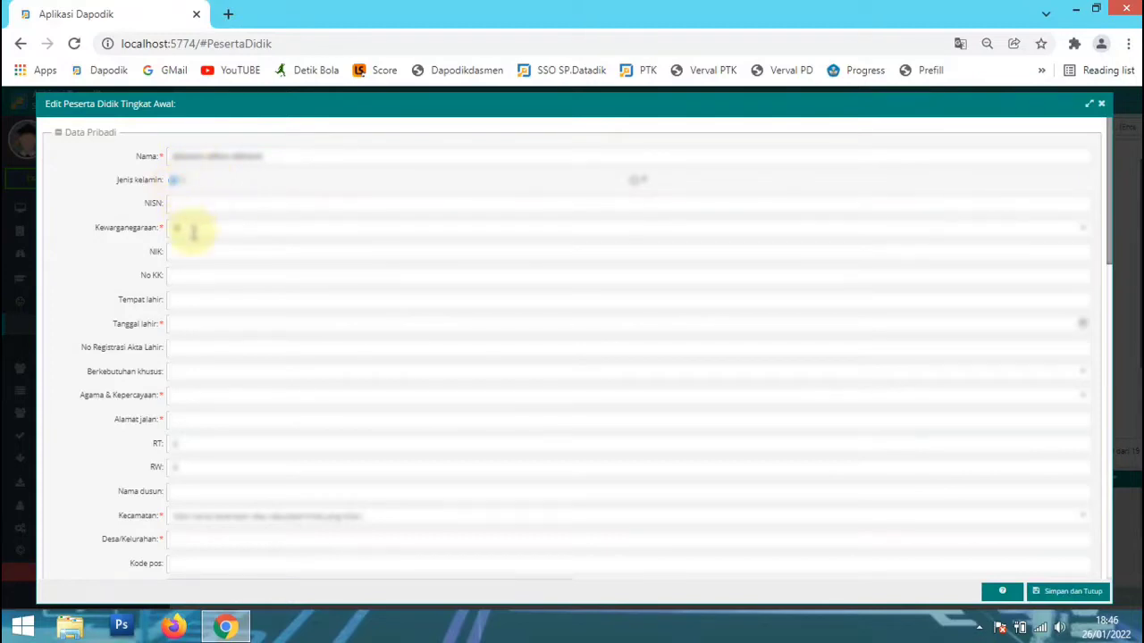
{"action": "left_click", "coordinate": [194, 251]}
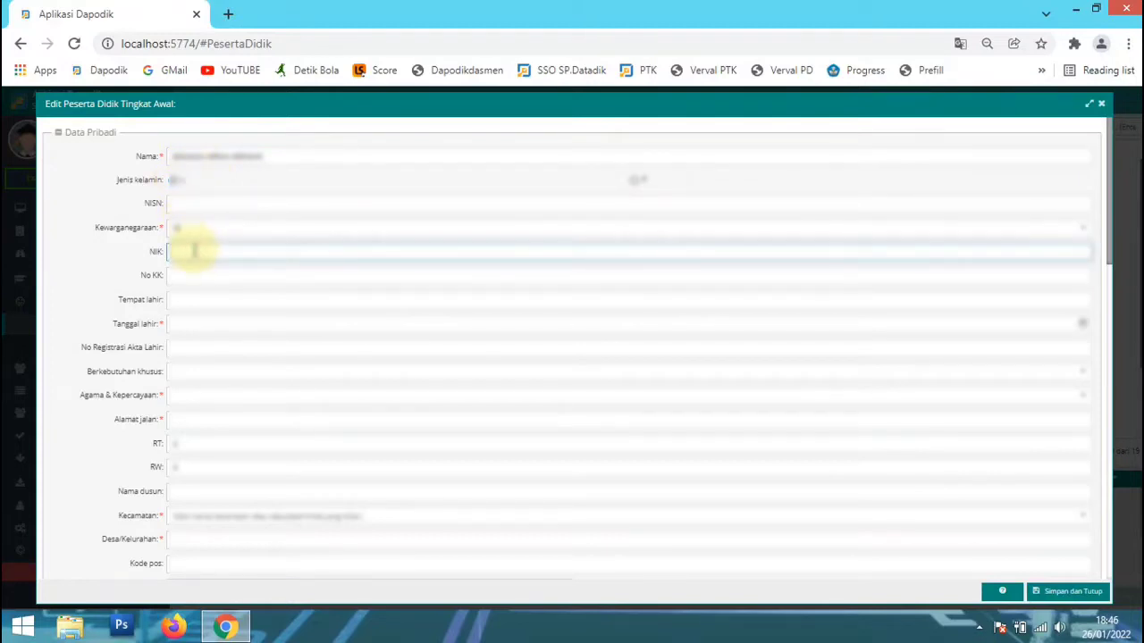
{"action": "type", "text": "3521"}
{"action": "type", "text": "010000000"}
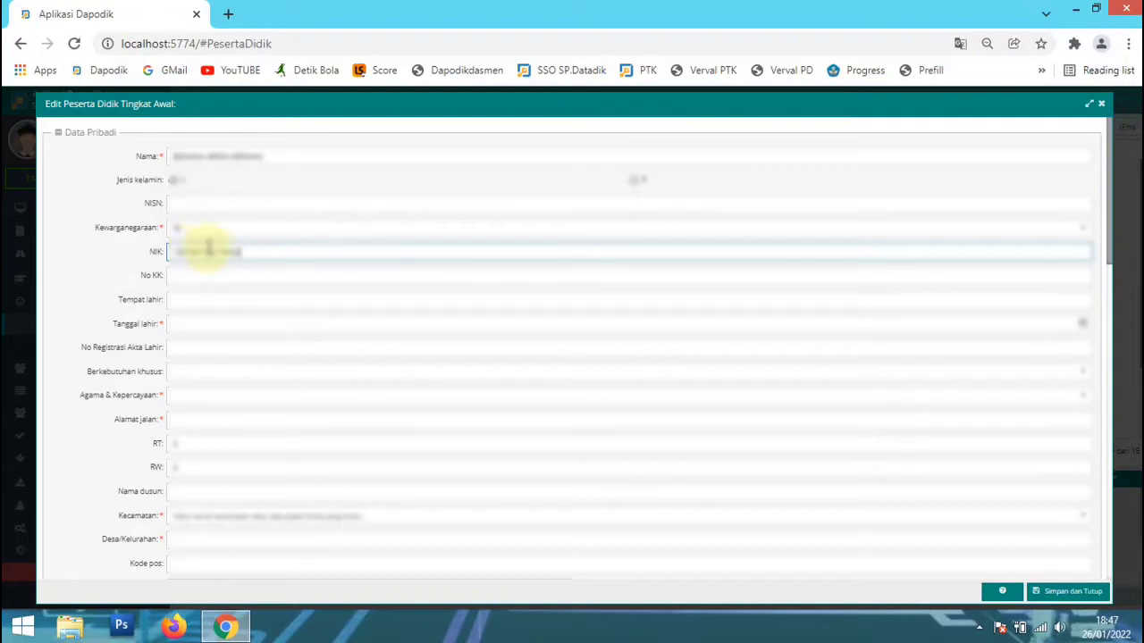
Fill in NIK with the student's national identity number, overwriting anything already entered there.
{"action": "left_click_drag", "start_coordinate": [260, 252], "coordinate": [176, 252]}
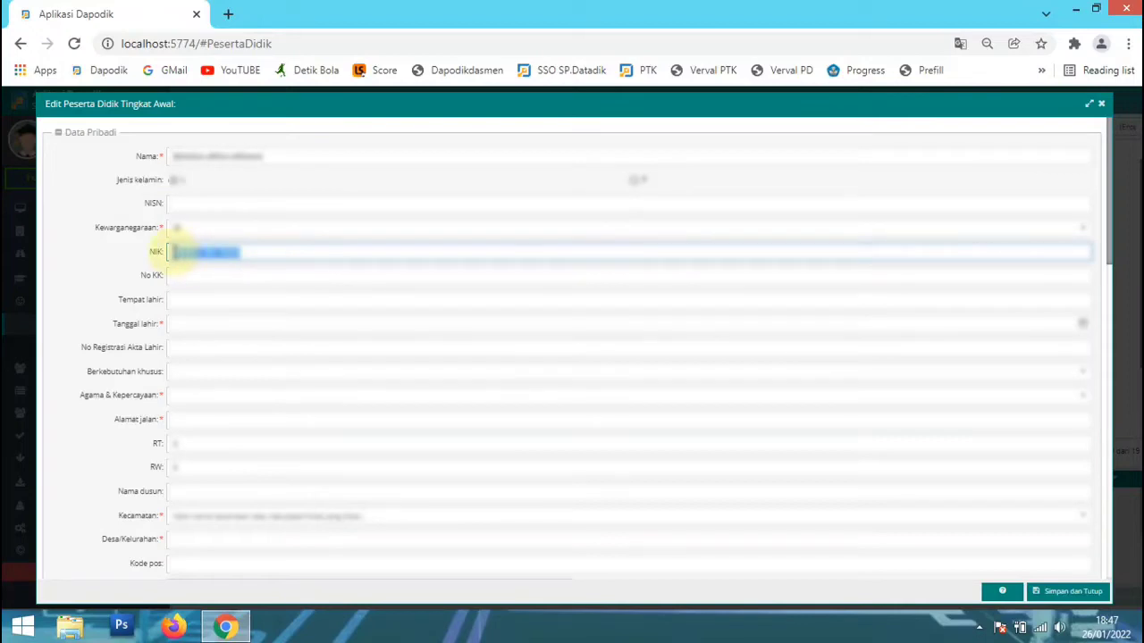
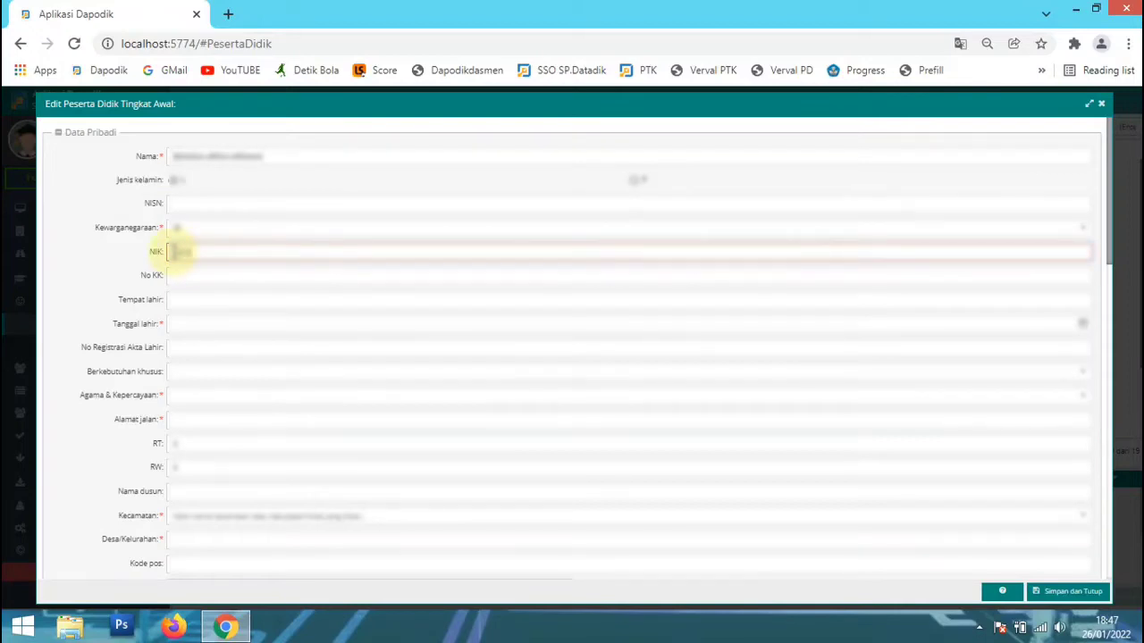
Enter the student's date of birth in Tempat lahir and move that entry to Tanggal lahir.
{"action": "left_click", "coordinate": [185, 298]}
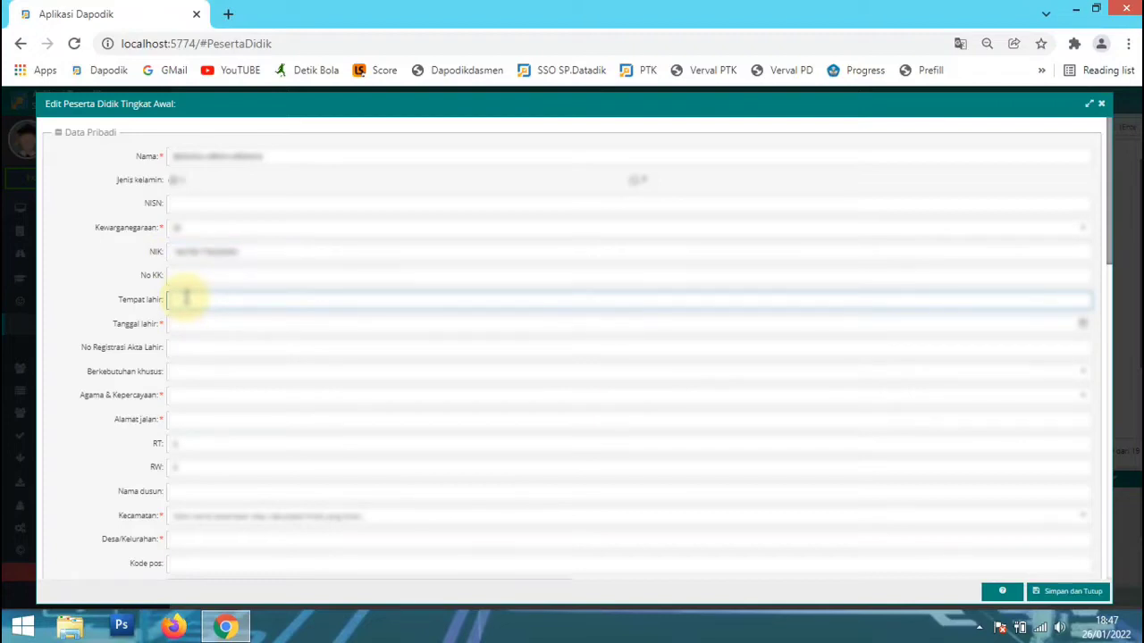
{"action": "type", "text": "KEDIRI"}
{"action": "left_click", "coordinate": [198, 328]}
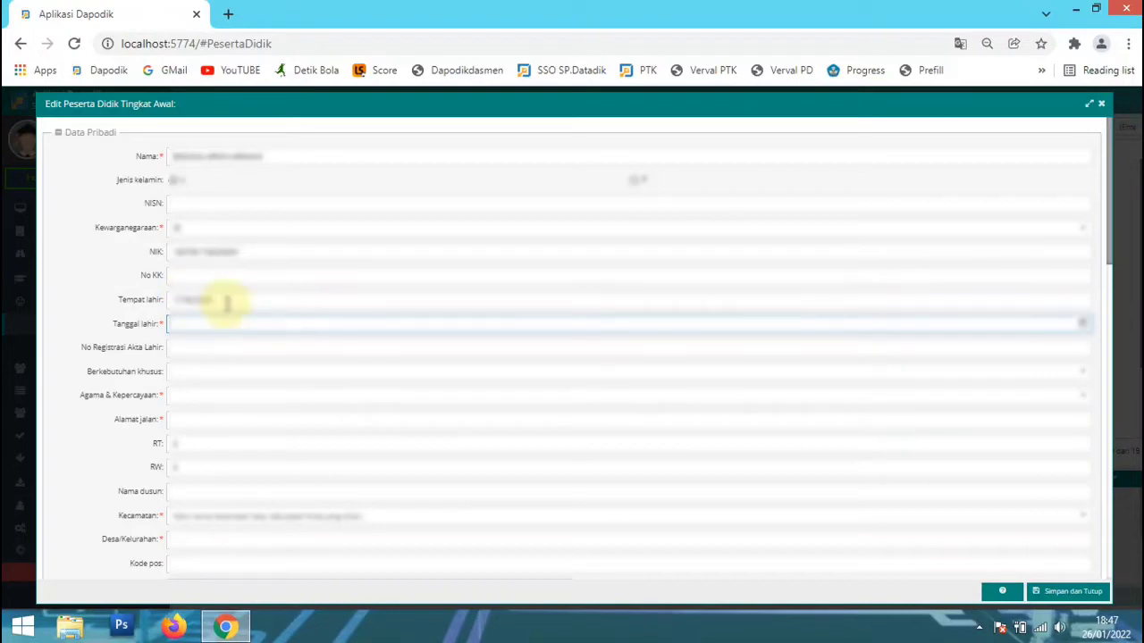
{"action": "left_click_drag", "start_coordinate": [224, 298], "coordinate": [163, 309]}
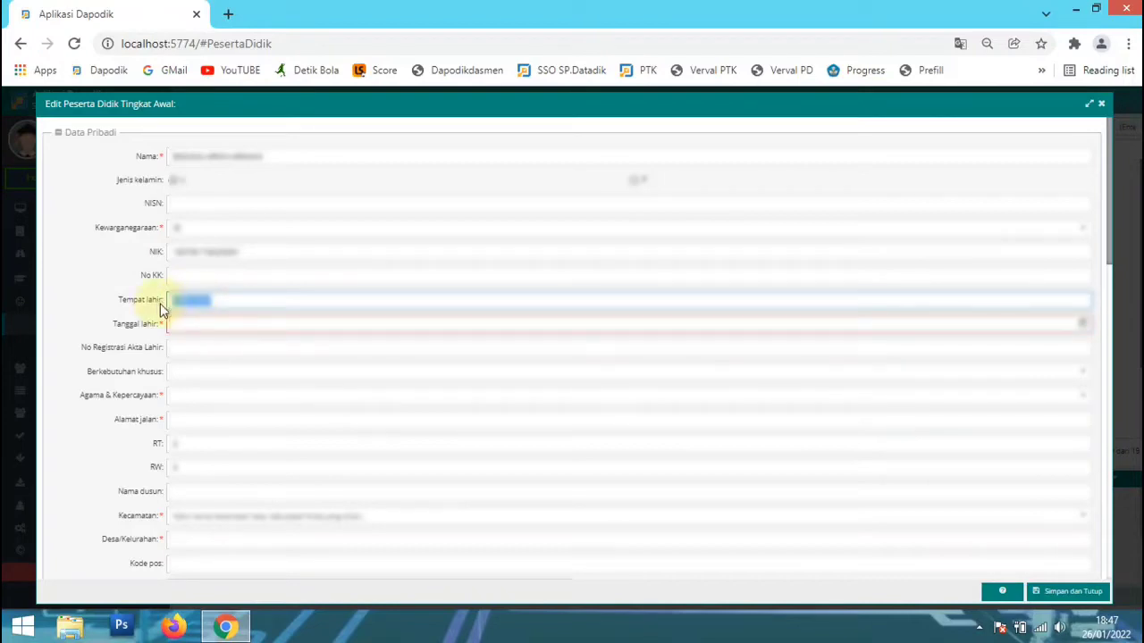
{"action": "key", "text": "BackSpace"}
{"action": "left_click", "coordinate": [210, 321]}
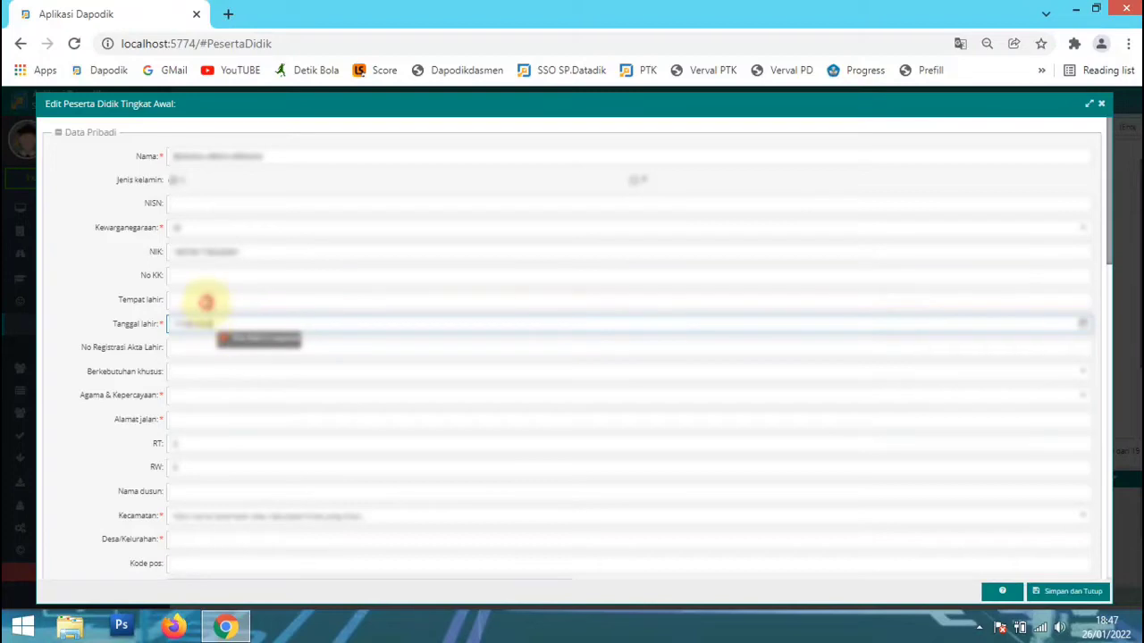
Enter the student's place of birth in Tempat lahir and choose the student's religion for Agama & Kepercayaan.
{"action": "left_click", "coordinate": [205, 301]}
{"action": "type", "text": "BEKAS"}
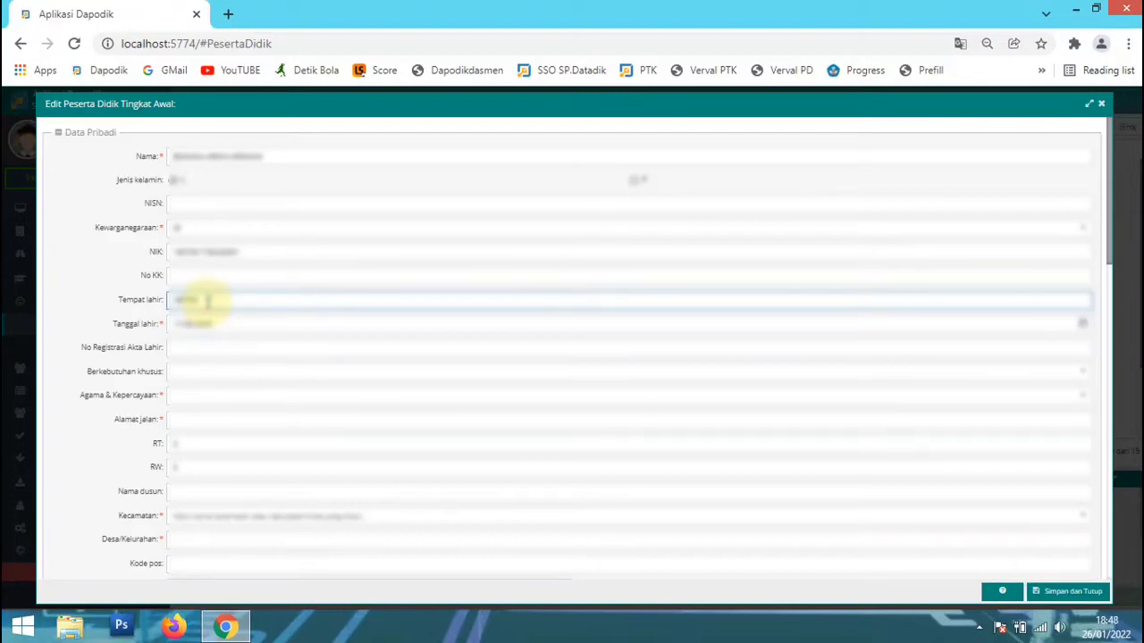
{"action": "left_click", "coordinate": [214, 348]}
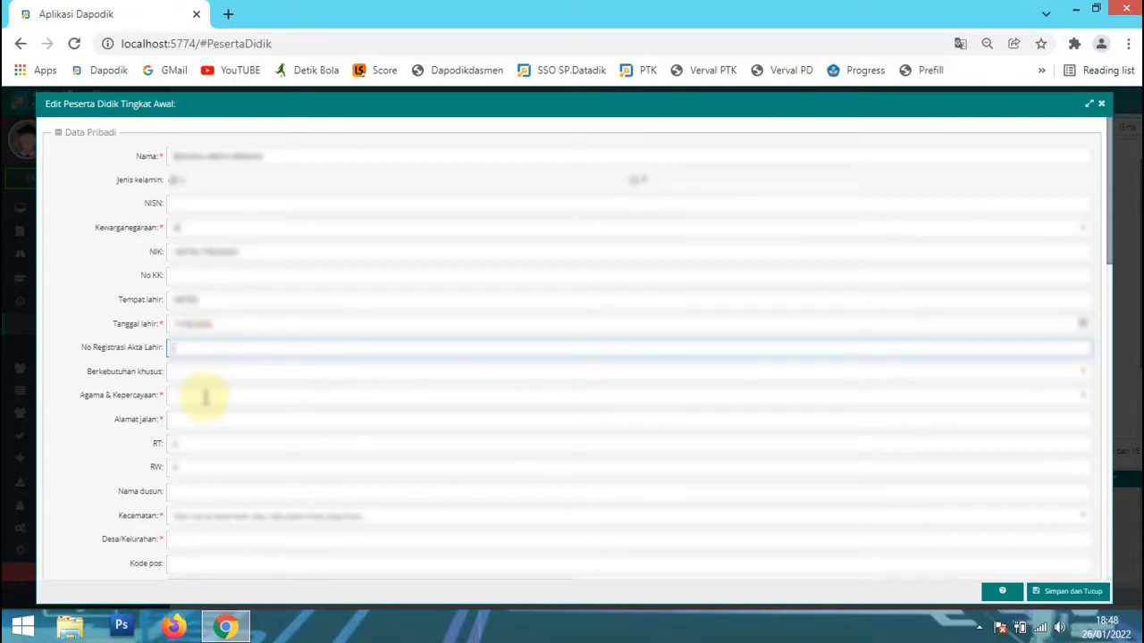
{"action": "left_click", "coordinate": [205, 396]}
{"action": "left_click", "coordinate": [204, 413]}
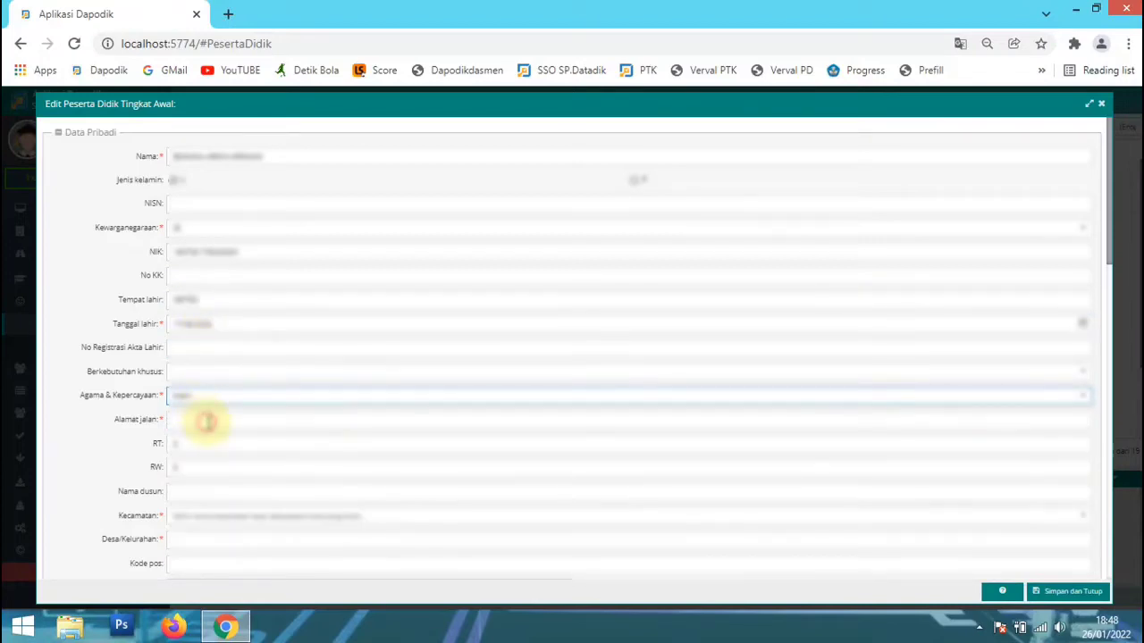
Enter the student's street address in Alamat jalan and copy that text.
{"action": "left_click", "coordinate": [207, 420]}
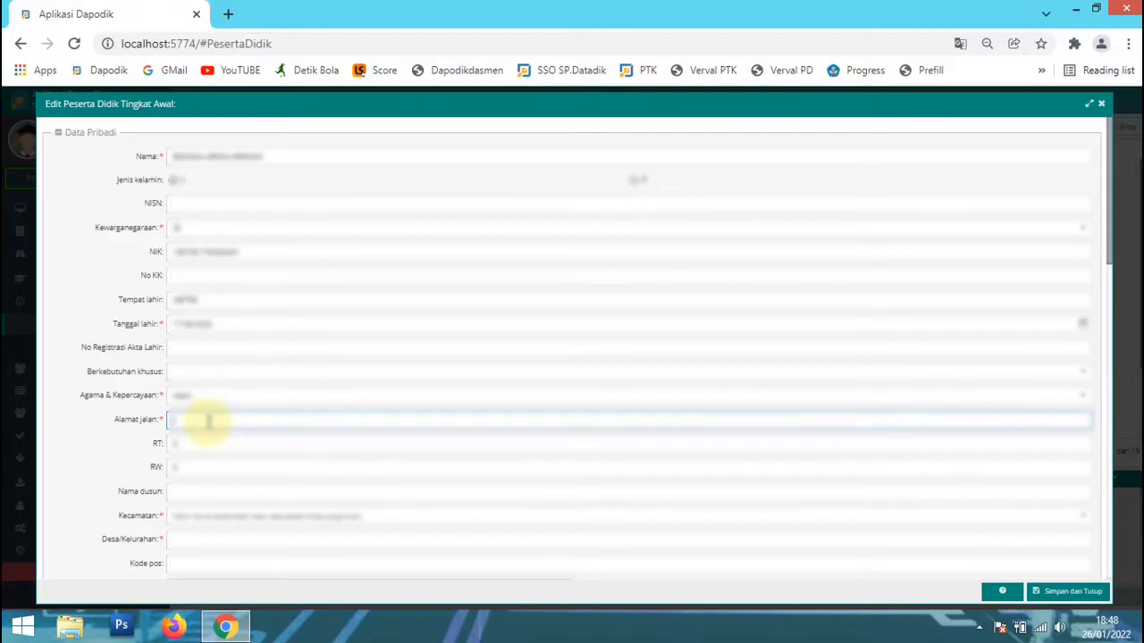
{"action": "type", "text": "Dusun"}
{"action": "double_click", "coordinate": [207, 420]}
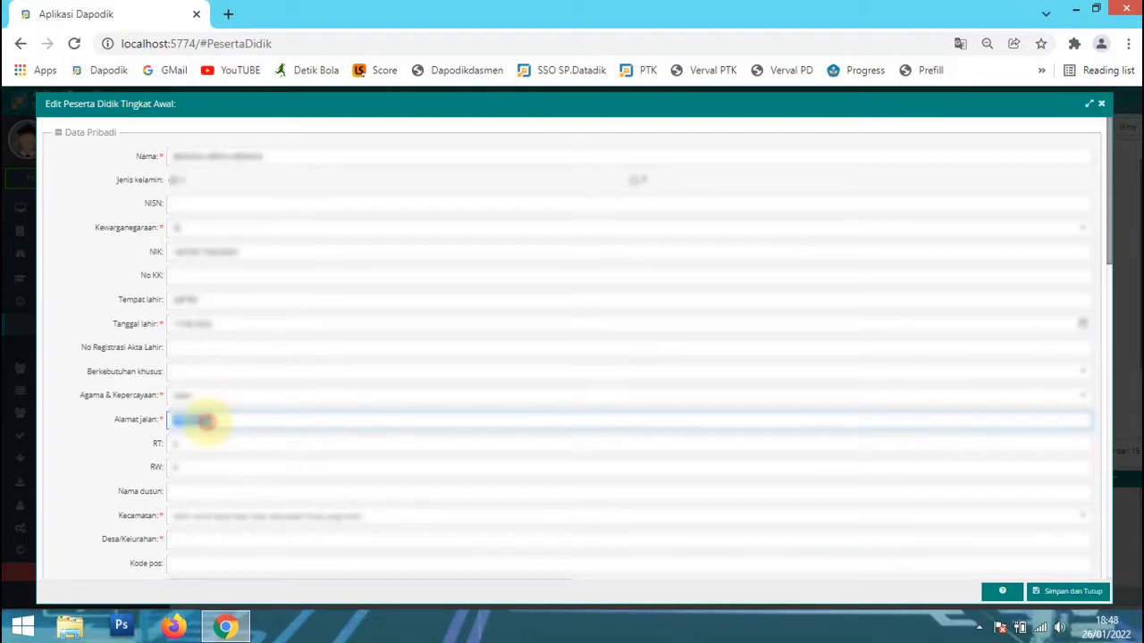
Fill in the RT, RW and Nama dusun fields with the student's neighbourhood details.
{"action": "left_click", "coordinate": [229, 447]}
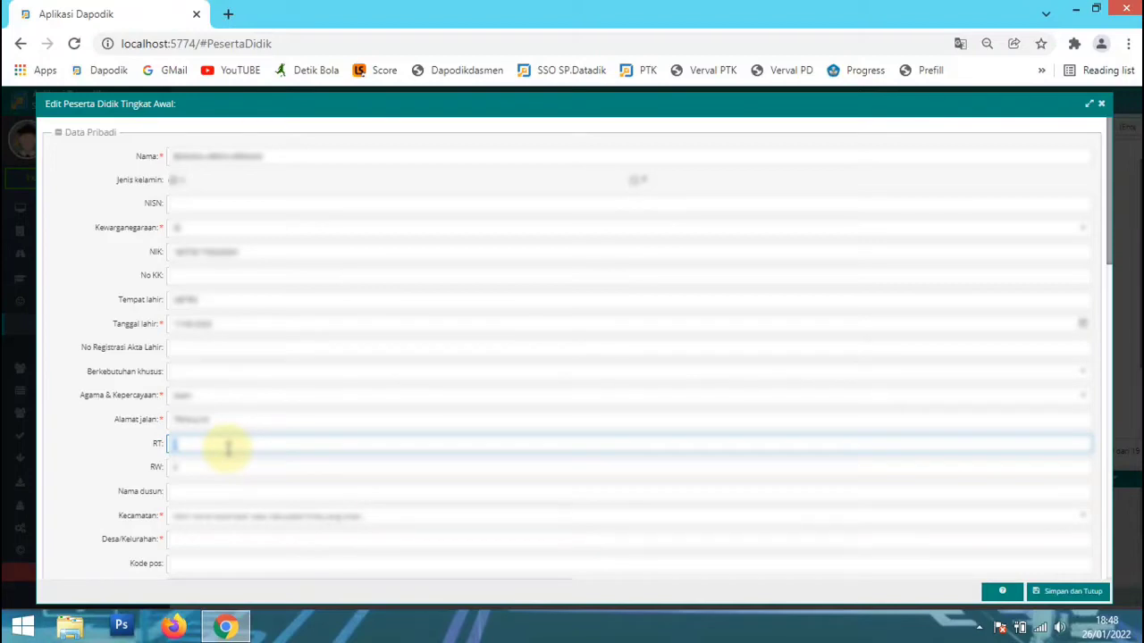
{"action": "key", "text": "Tab"}
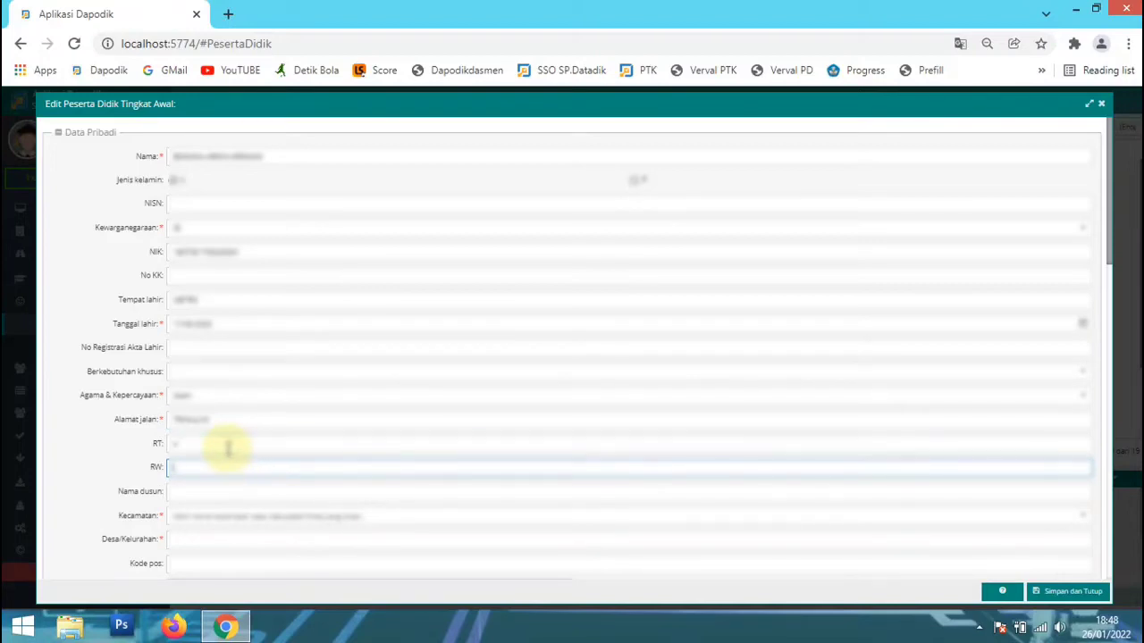
{"action": "type", "text": "0"}
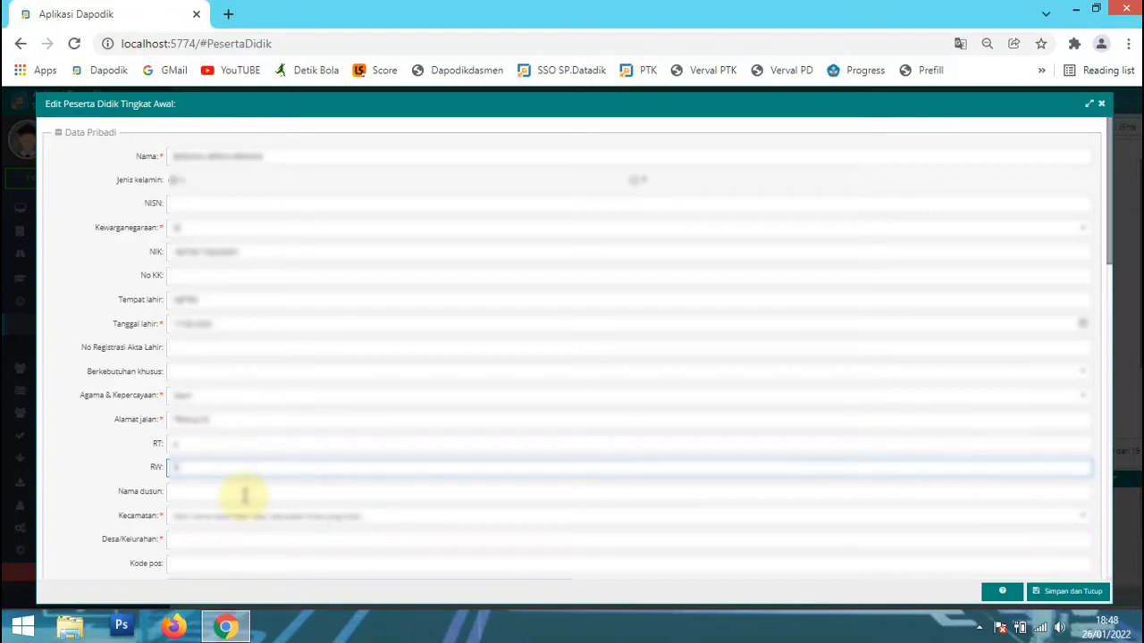
{"action": "left_click", "coordinate": [243, 492]}
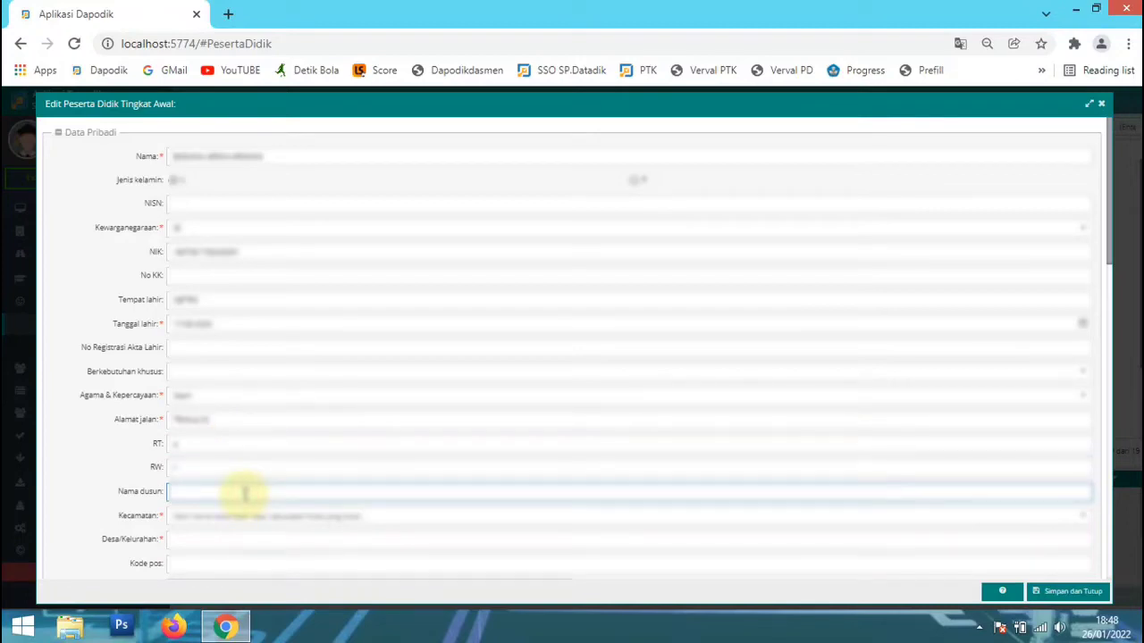
{"action": "scroll", "coordinate": [244, 494], "scroll_direction": "down", "scroll_amount": 1}
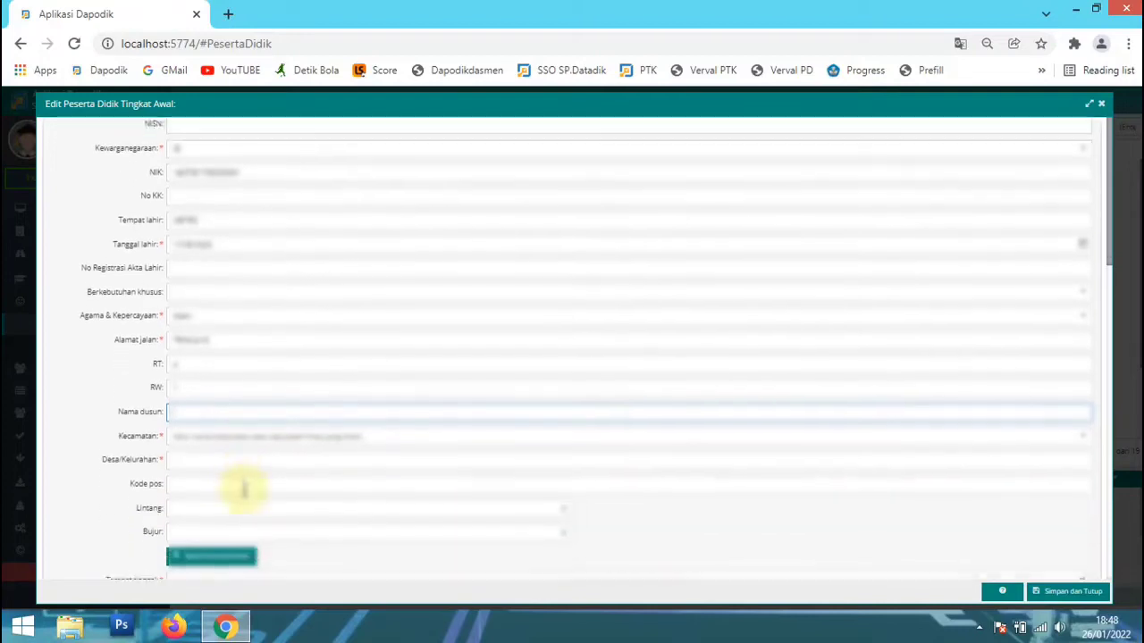
Search for the student's home district in Kecamatan and choose the matching entry.
{"action": "left_click", "coordinate": [244, 435]}
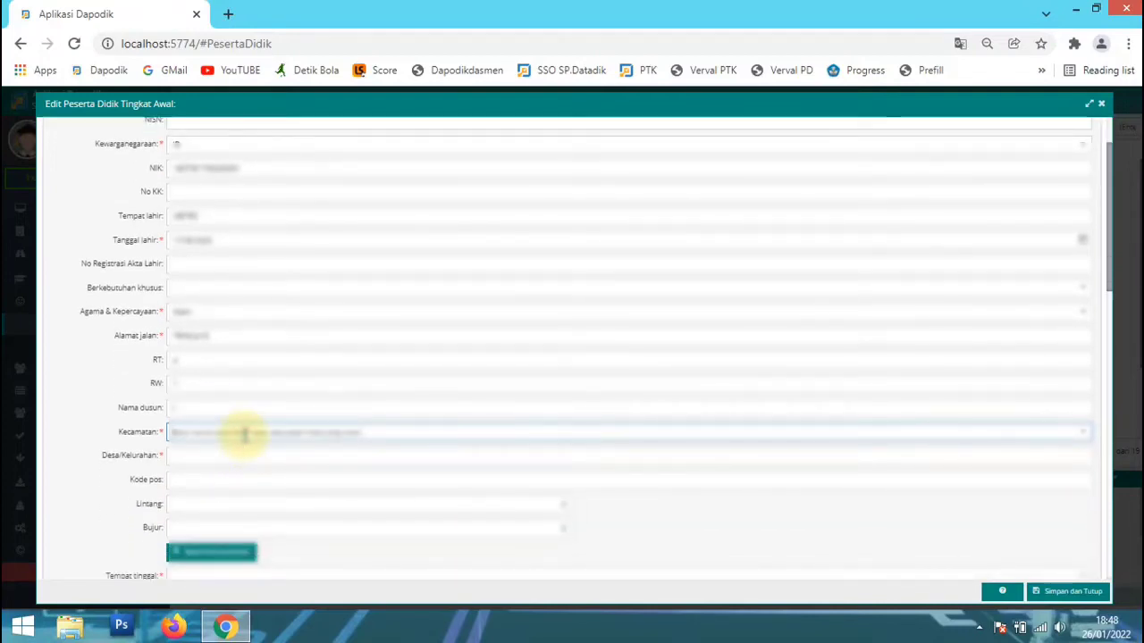
{"action": "type", "text": "METRO"}
{"action": "key", "text": "BackSpace"}
{"action": "type", "text": "O"}
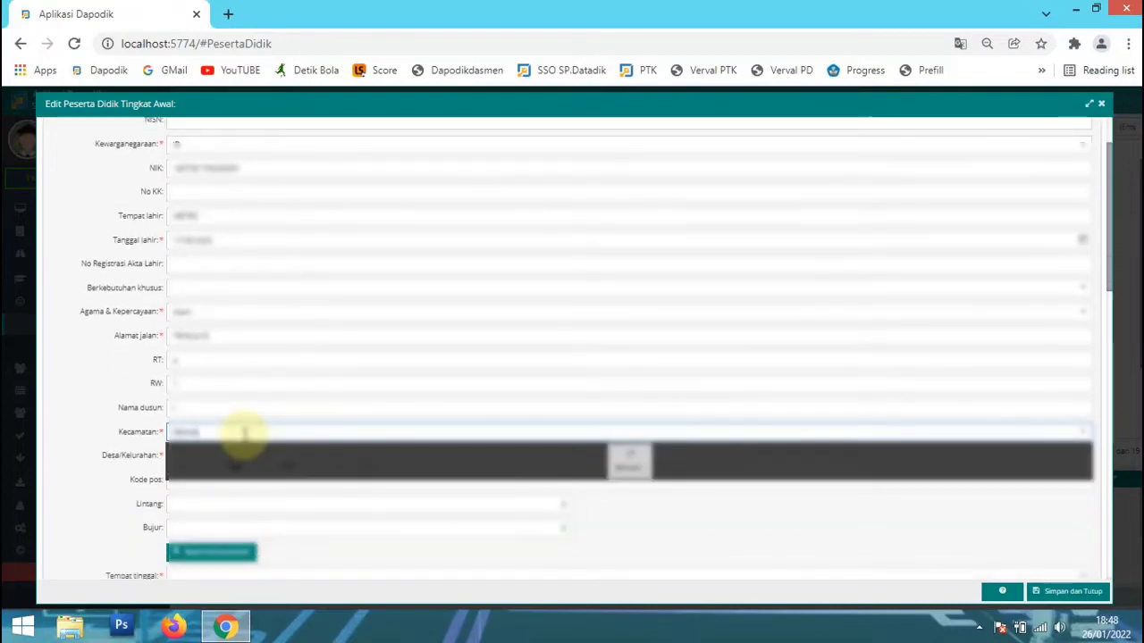
{"action": "key", "text": "BackSpace"}
{"action": "key", "text": "BackSpace"}
{"action": "key", "text": "BackSpace"}
{"action": "type", "text": "TRmpung"}
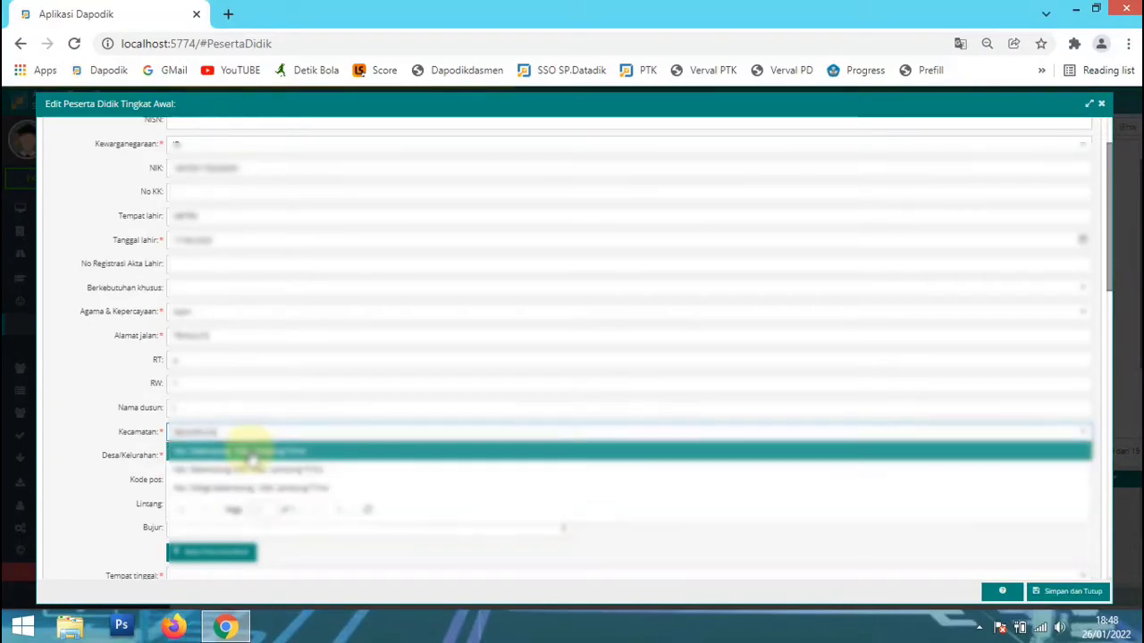
{"action": "left_click", "coordinate": [250, 452]}
Paste the copied address text into Desa/Kelurahan and enter the student's postal code in Kode pos.
{"action": "left_click", "coordinate": [250, 454]}
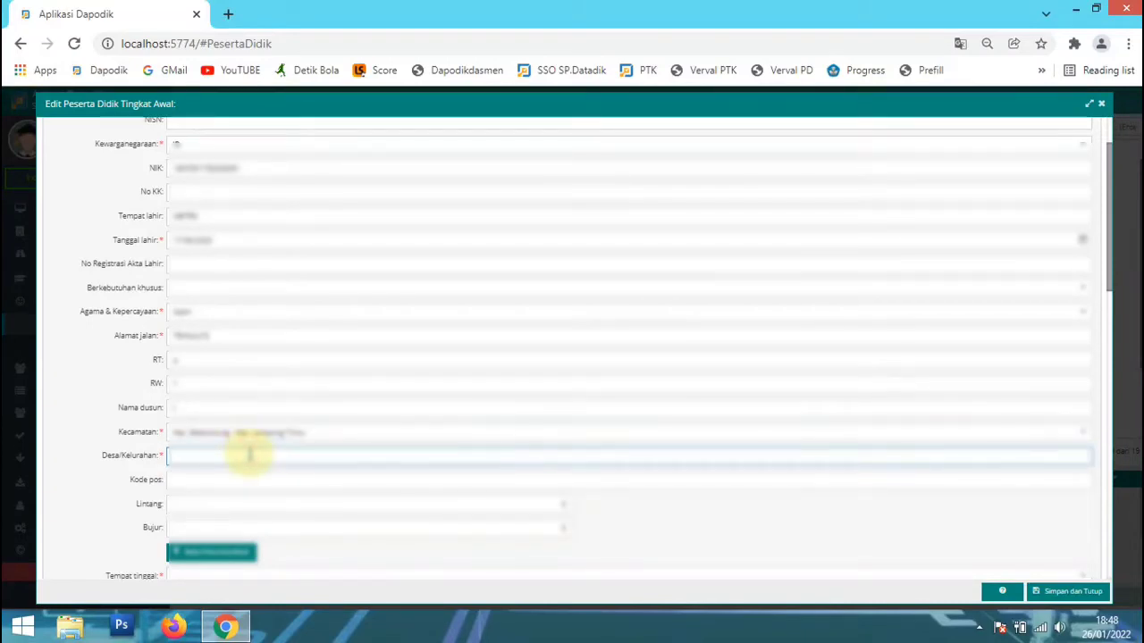
{"action": "key", "text": "ctrl+v"}
{"action": "left_click", "coordinate": [228, 482]}
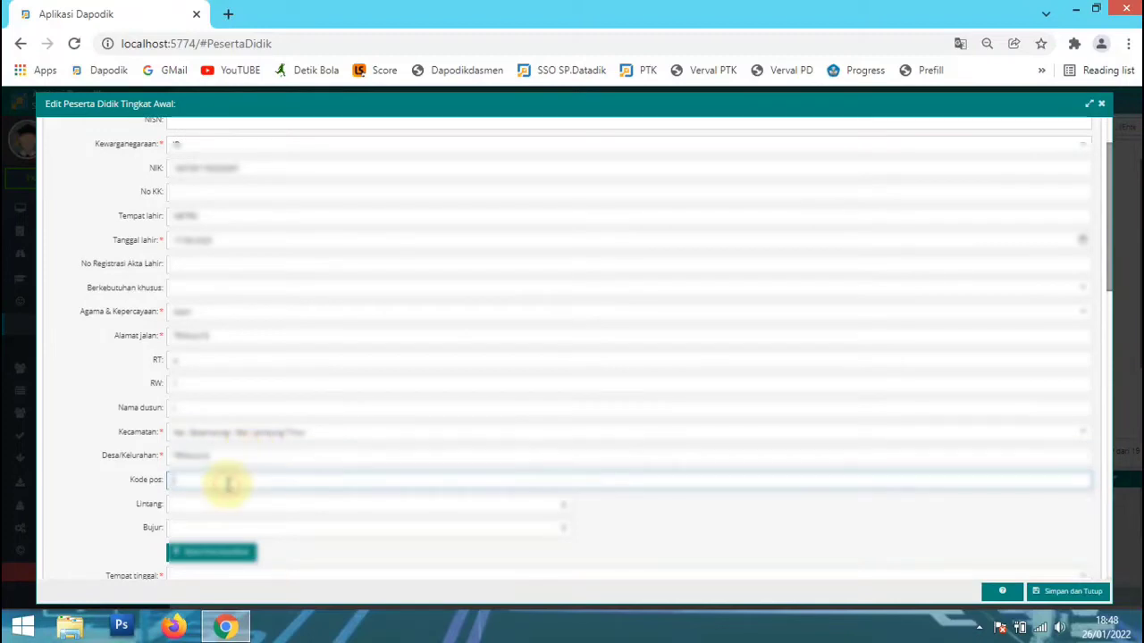
{"action": "type", "text": "34382"}
Choose the student's Tempat tinggal and Moda transportasi, and fill in the birth order in Anak ke-berapa.
{"action": "scroll", "coordinate": [227, 482], "scroll_direction": "down", "scroll_amount": 2}
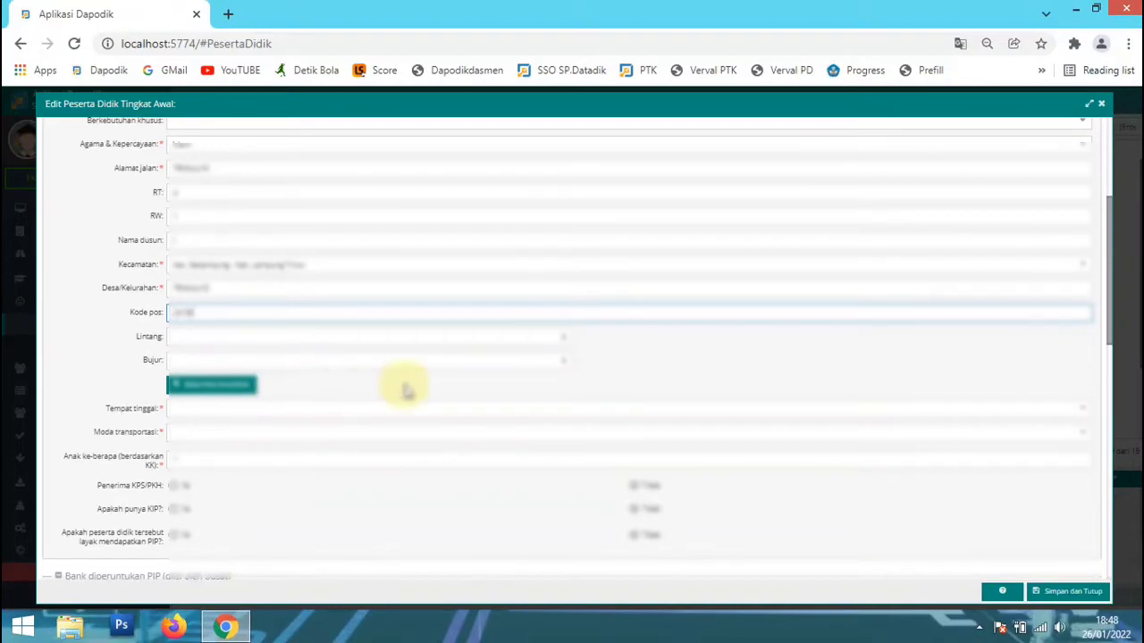
{"action": "left_click", "coordinate": [255, 408]}
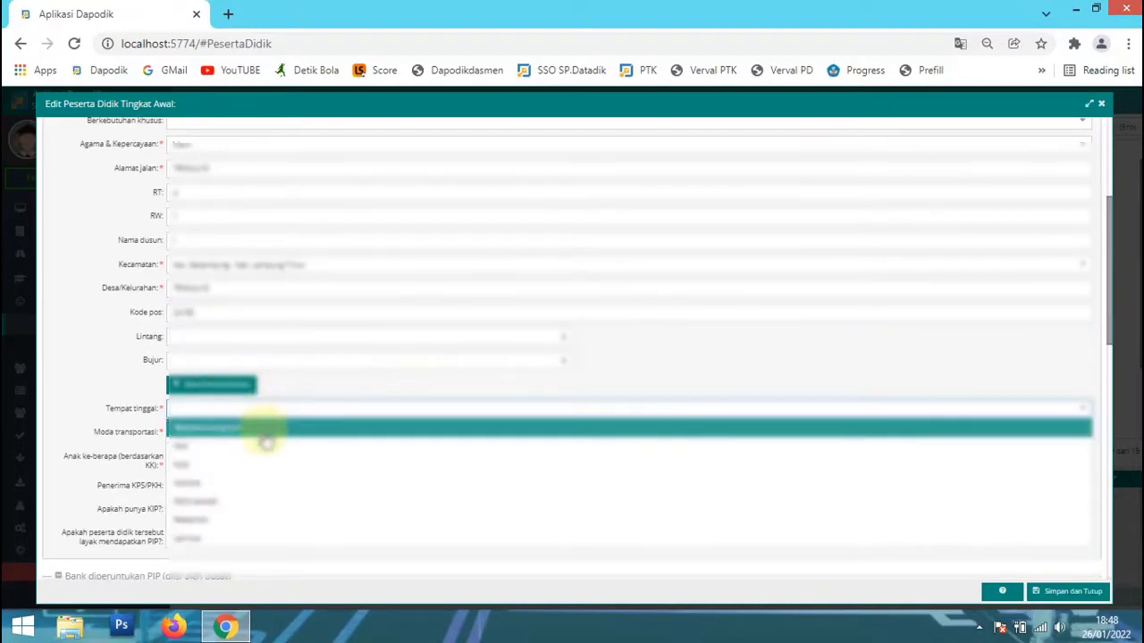
{"action": "left_click", "coordinate": [301, 441]}
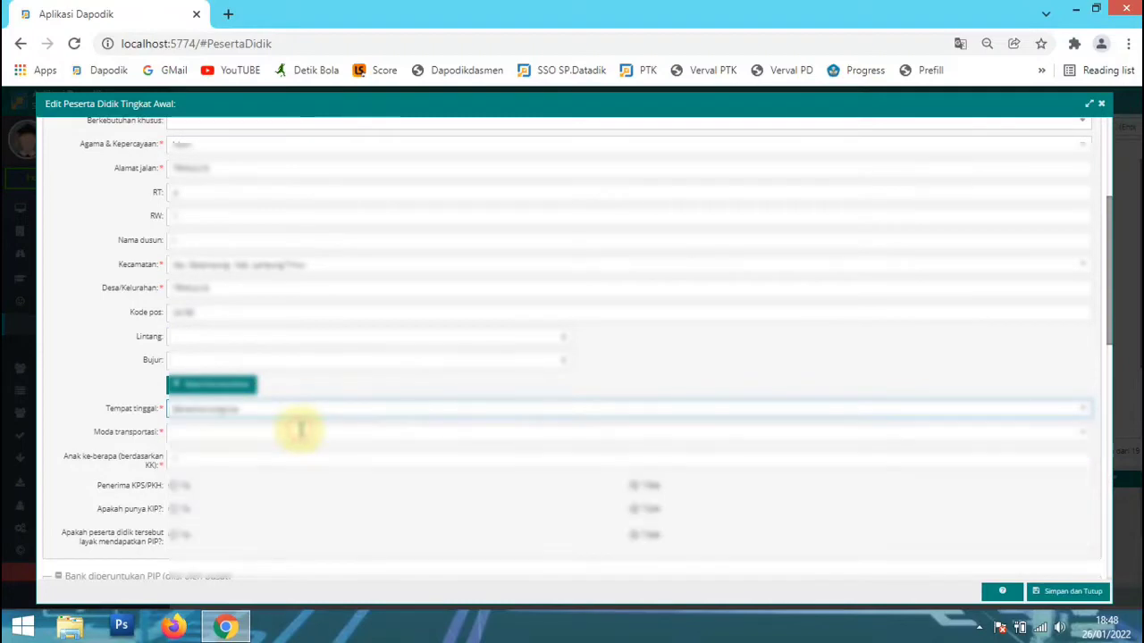
{"action": "left_click", "coordinate": [300, 429]}
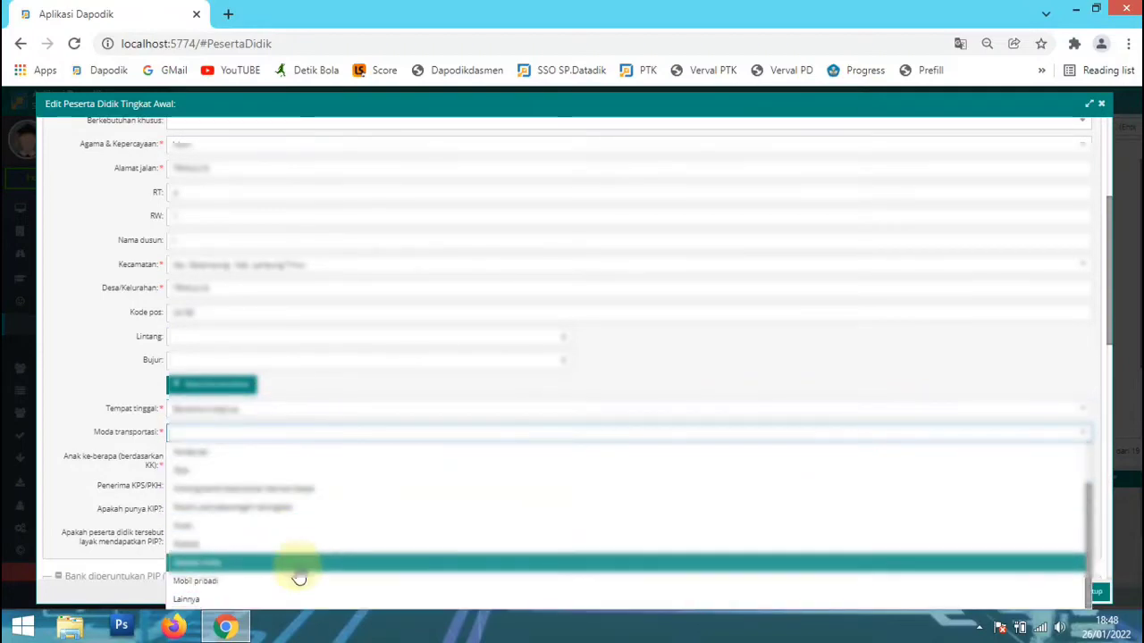
{"action": "left_click", "coordinate": [299, 573]}
{"action": "left_click", "coordinate": [291, 457]}
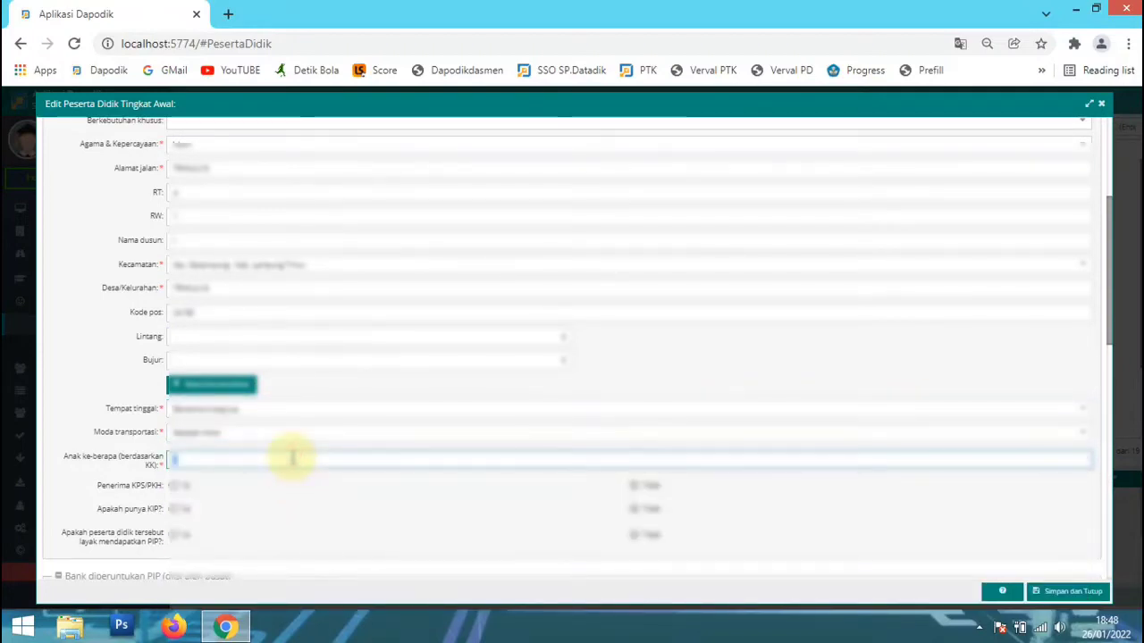
{"action": "scroll", "coordinate": [312, 483], "scroll_direction": "down", "scroll_amount": 1}
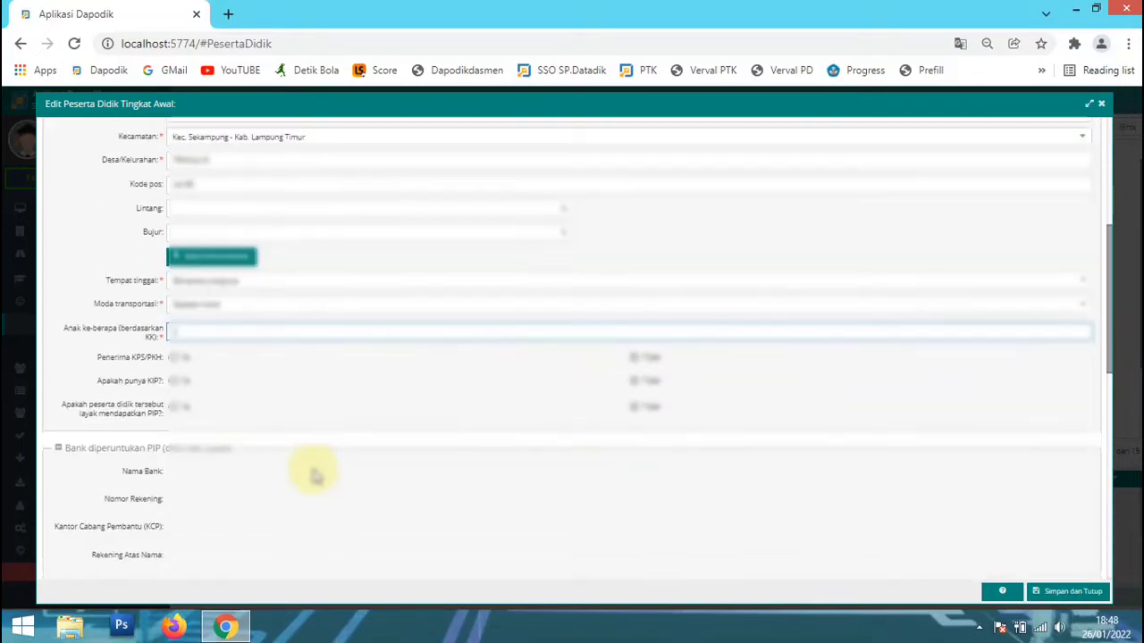
Under Data Ayah Kandung, enter the father's name and his national identity number in NIK Ayah.
{"action": "scroll", "coordinate": [312, 476], "scroll_direction": "down", "scroll_amount": 3}
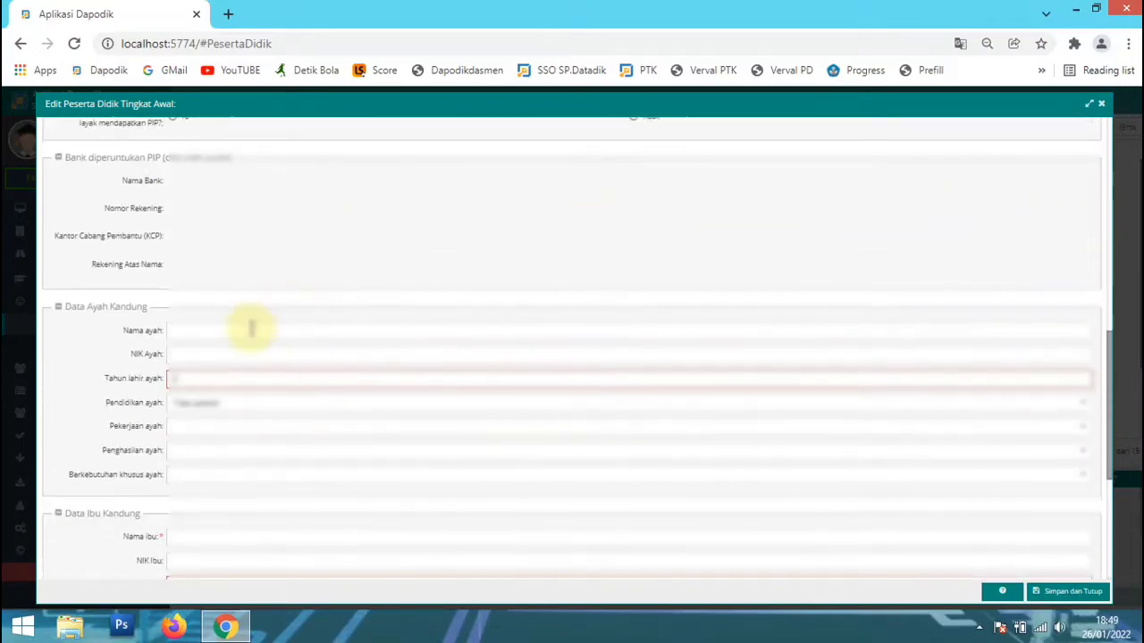
{"action": "left_click", "coordinate": [252, 330]}
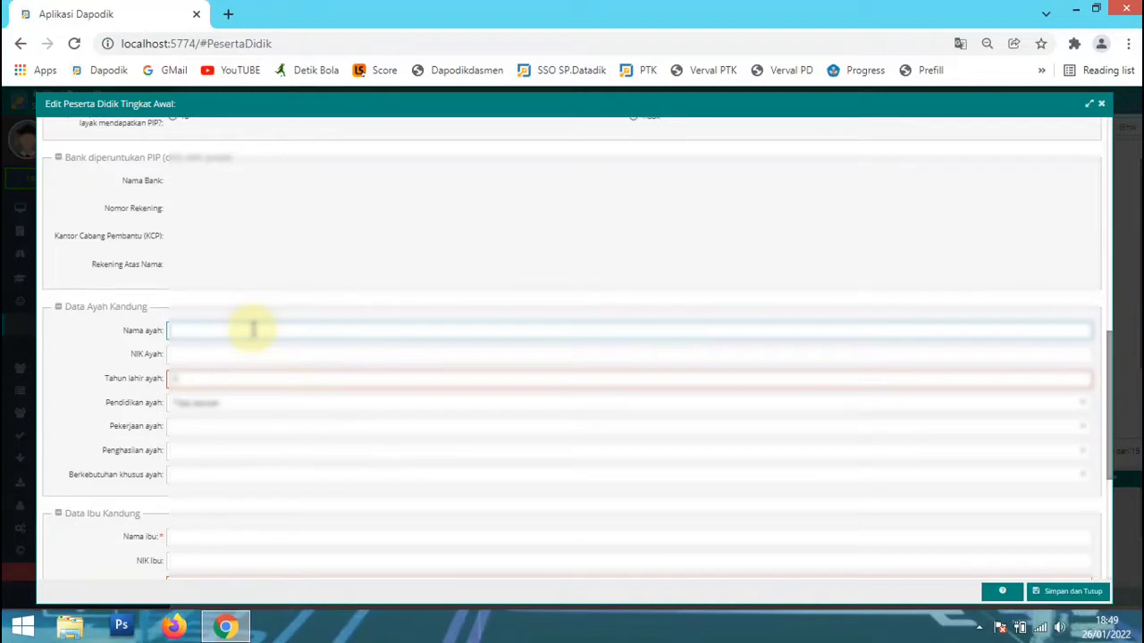
{"action": "key", "text": "Tab"}
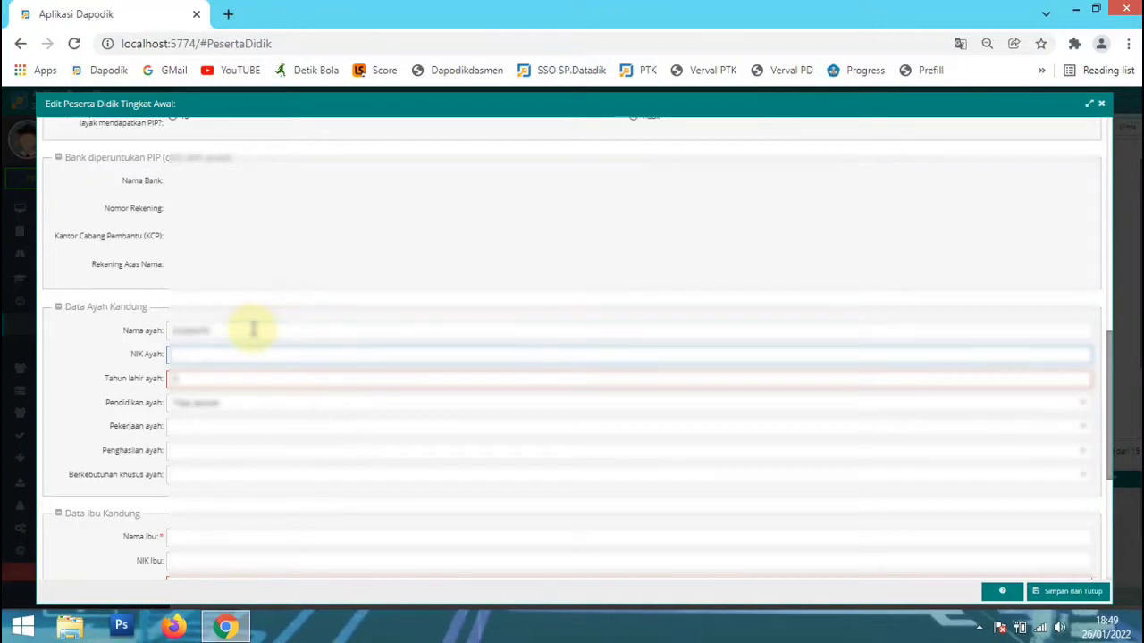
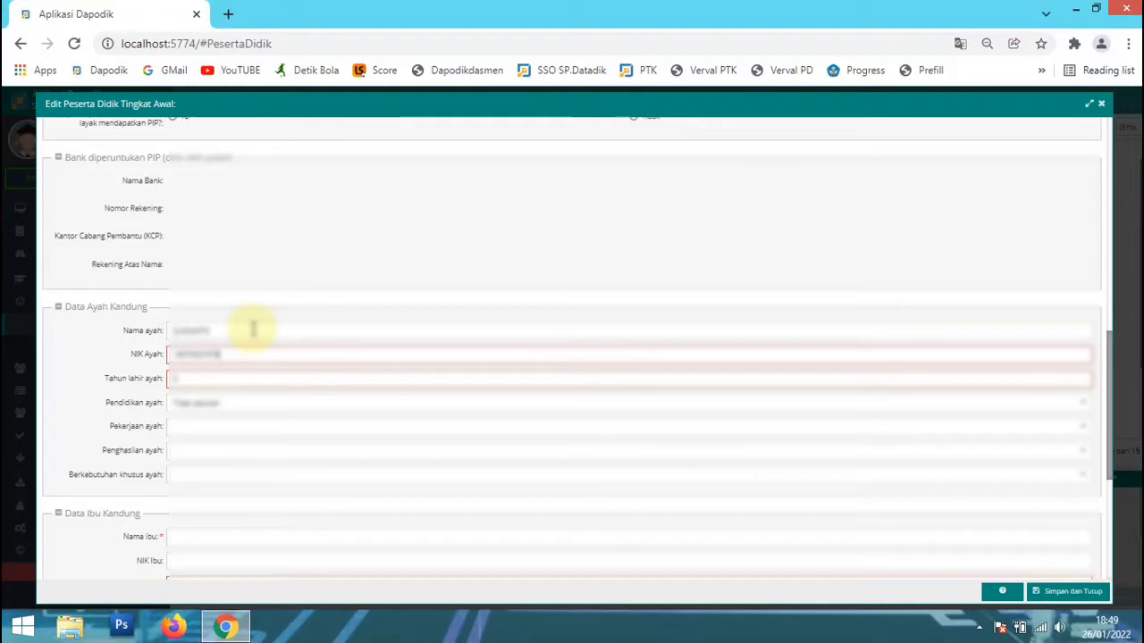
Enter the father's year of birth and choose his education level in Pendidikan ayah.
{"action": "key", "text": "Tab"}
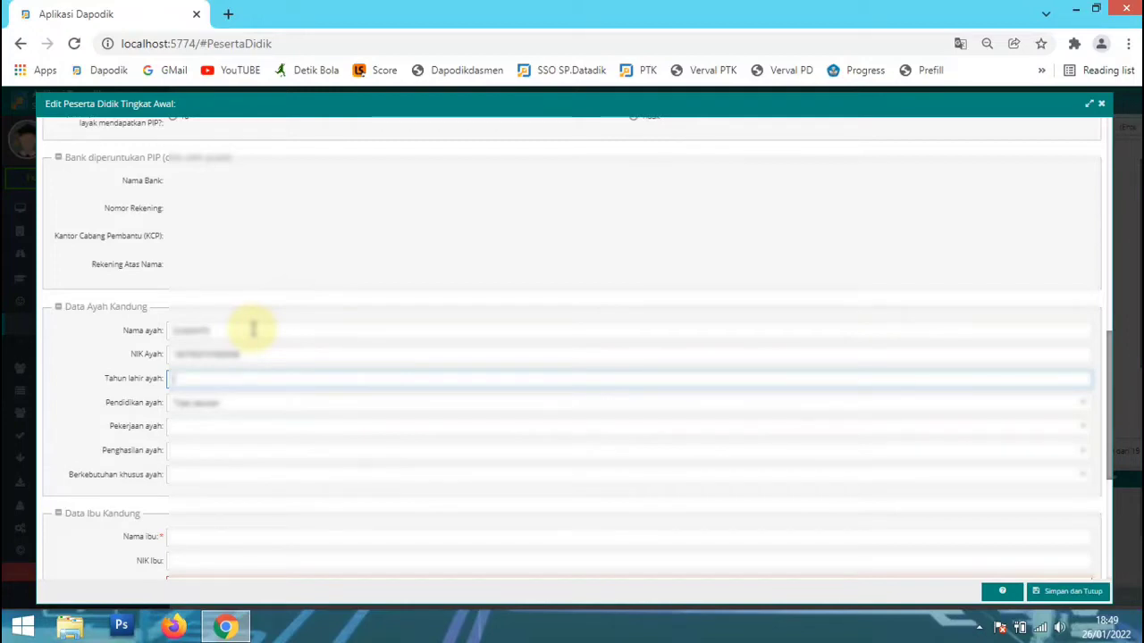
{"action": "type", "text": "1980"}
{"action": "key", "text": "Tab"}
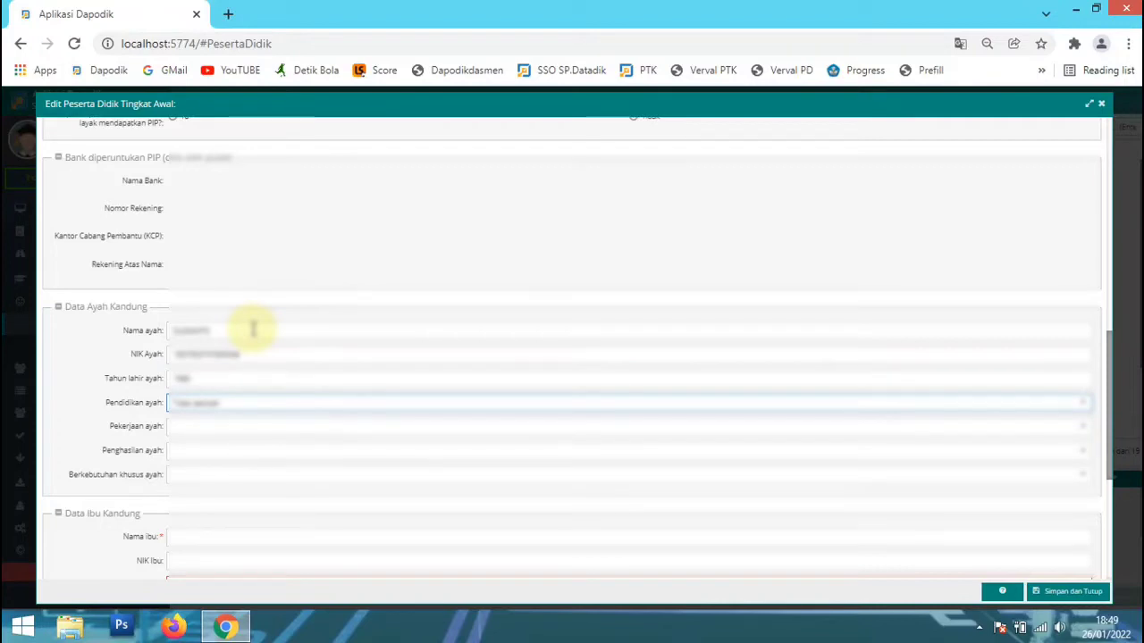
{"action": "key", "text": "Down"}
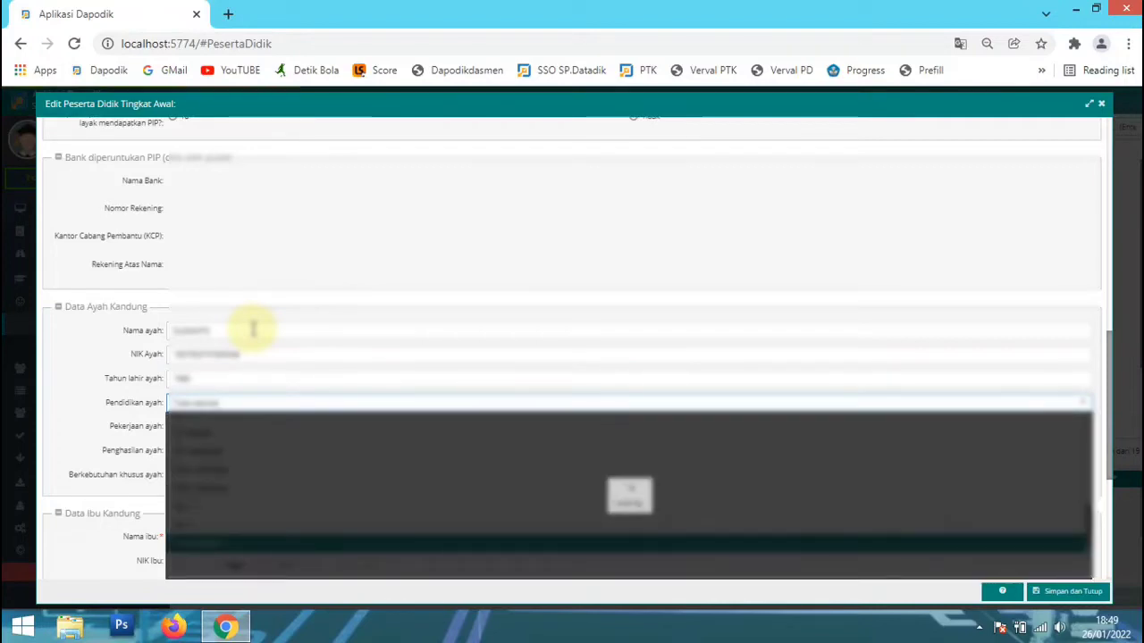
{"action": "left_click", "coordinate": [235, 485]}
Choose the father's occupation in Pekerjaan ayah and his income range in Penghasilan ayah.
{"action": "left_click", "coordinate": [239, 425]}
{"action": "key", "text": "Down"}
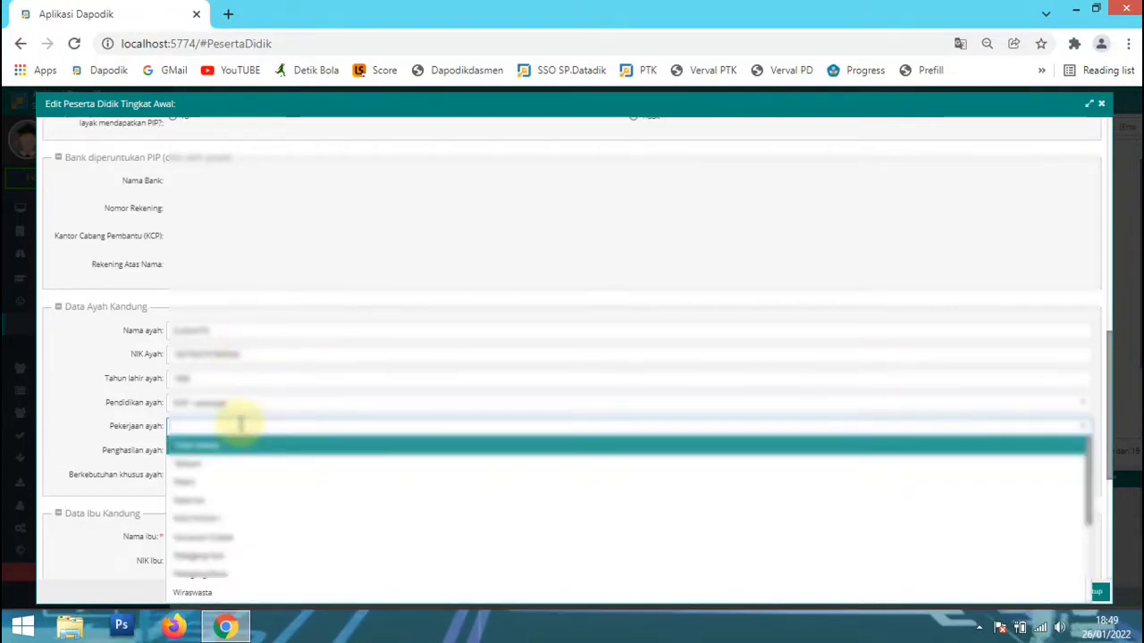
{"action": "scroll", "coordinate": [255, 483], "scroll_direction": "down", "scroll_amount": 3}
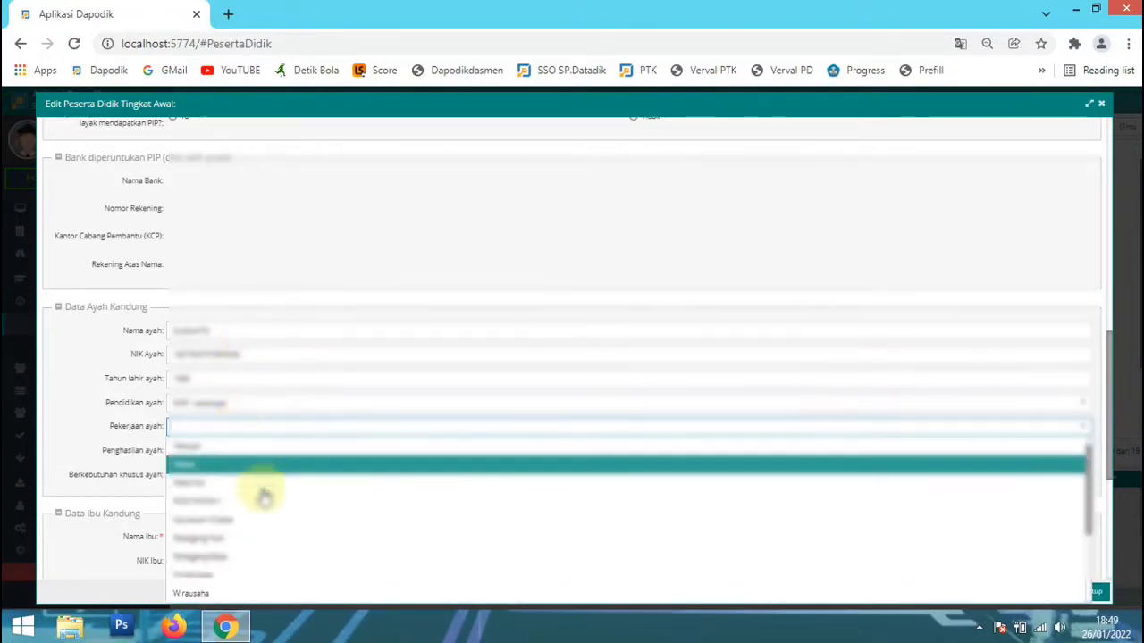
{"action": "left_click", "coordinate": [252, 511]}
{"action": "left_click", "coordinate": [233, 451]}
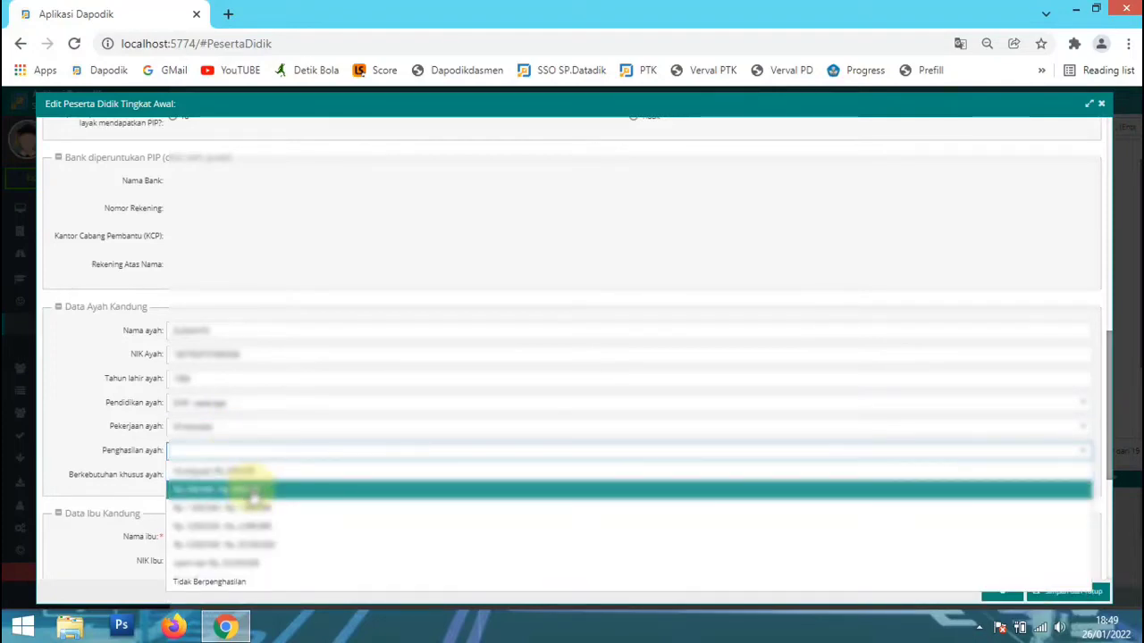
{"action": "left_click", "coordinate": [253, 491]}
Under Data Ibu Kandung, enter the mother's name and her national identity number in NIK Ibu.
{"action": "scroll", "coordinate": [256, 482], "scroll_direction": "down", "scroll_amount": 2}
{"action": "left_click", "coordinate": [242, 449]}
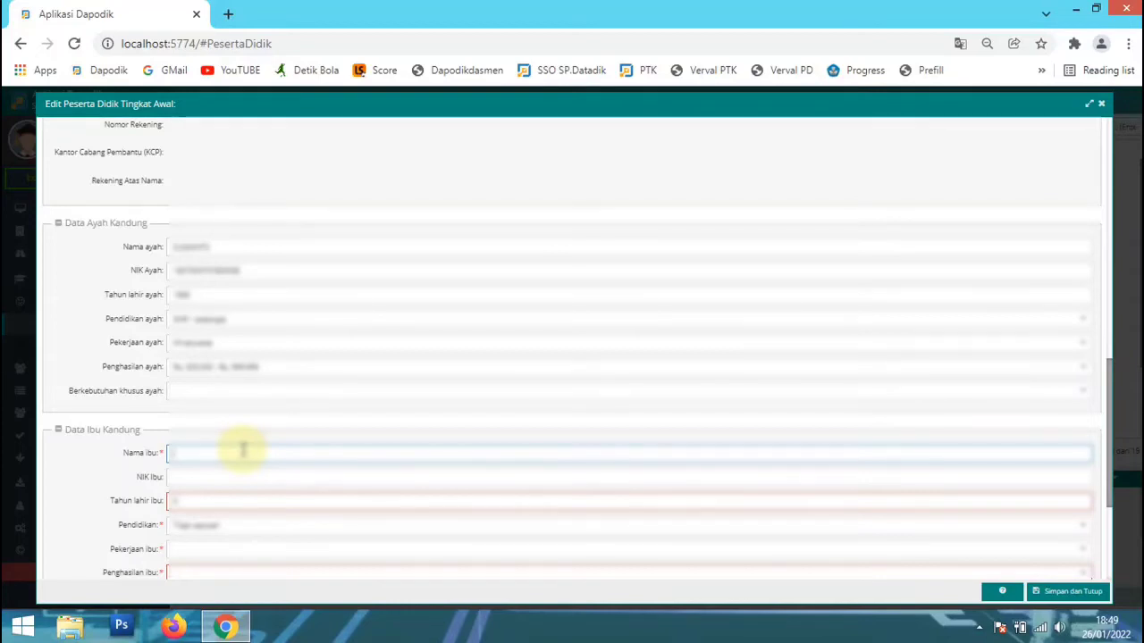
{"action": "type", "text": "SUMARNI"}
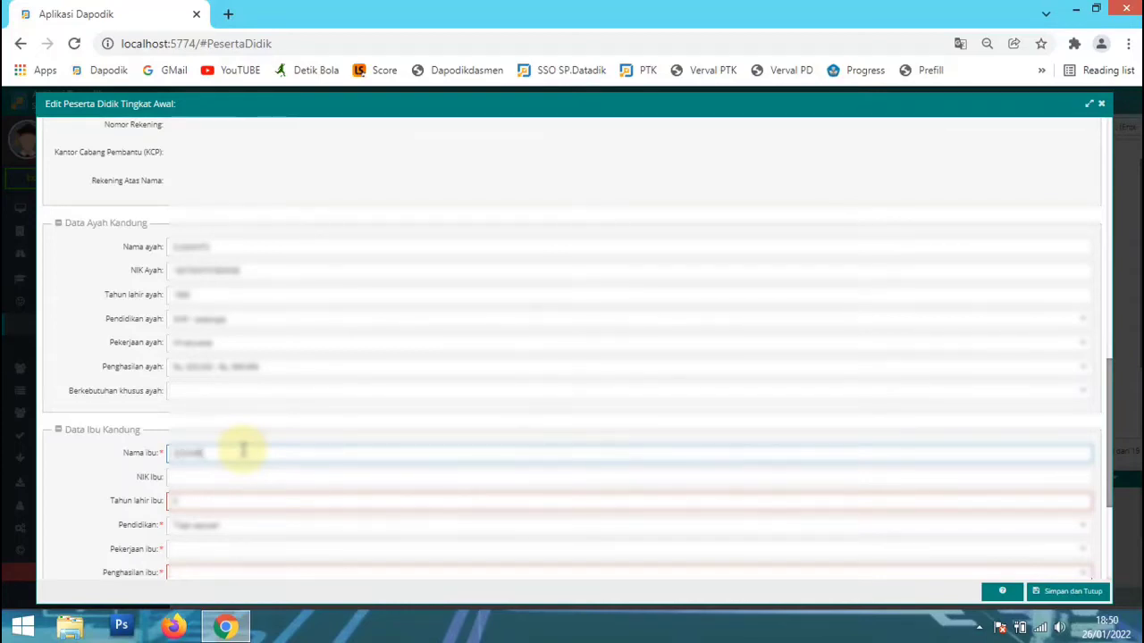
{"action": "key", "text": "Tab"}
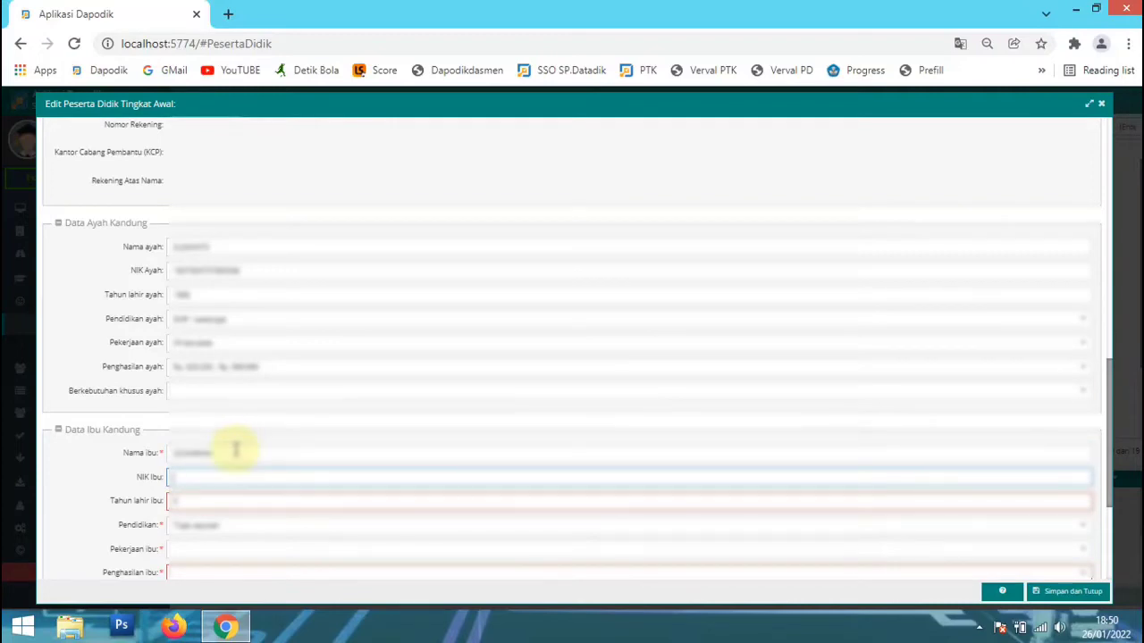
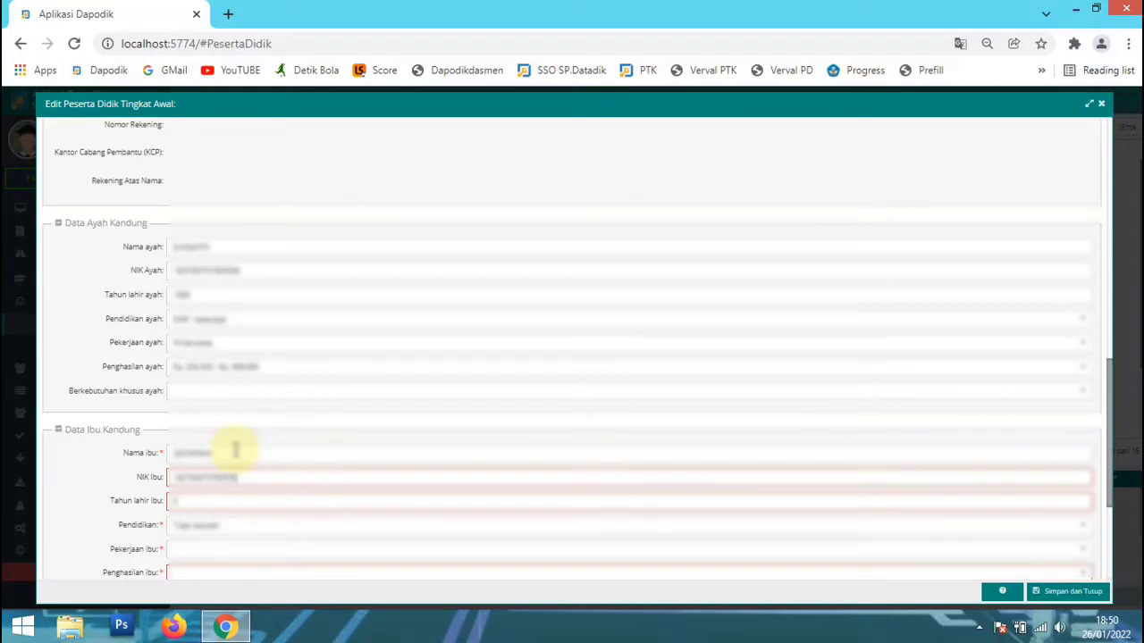
Enter the mother's year of birth in Tahun lahir ibu.
{"action": "key", "text": "Tab"}
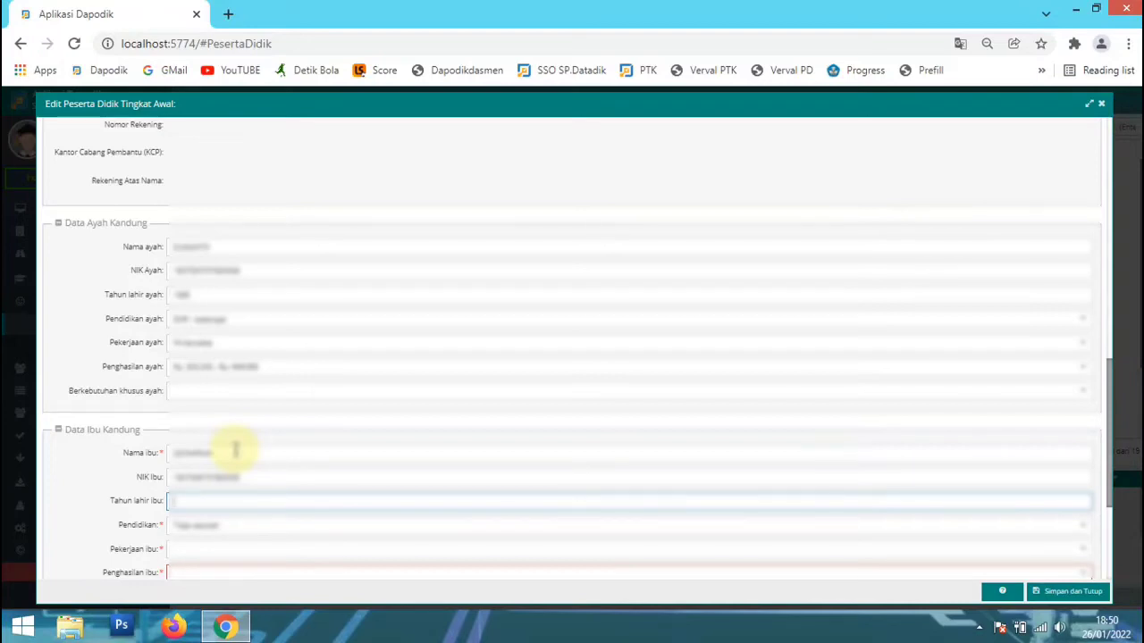
{"action": "type", "text": "190"}
{"action": "scroll", "coordinate": [253, 435], "scroll_direction": "down", "scroll_amount": 2}
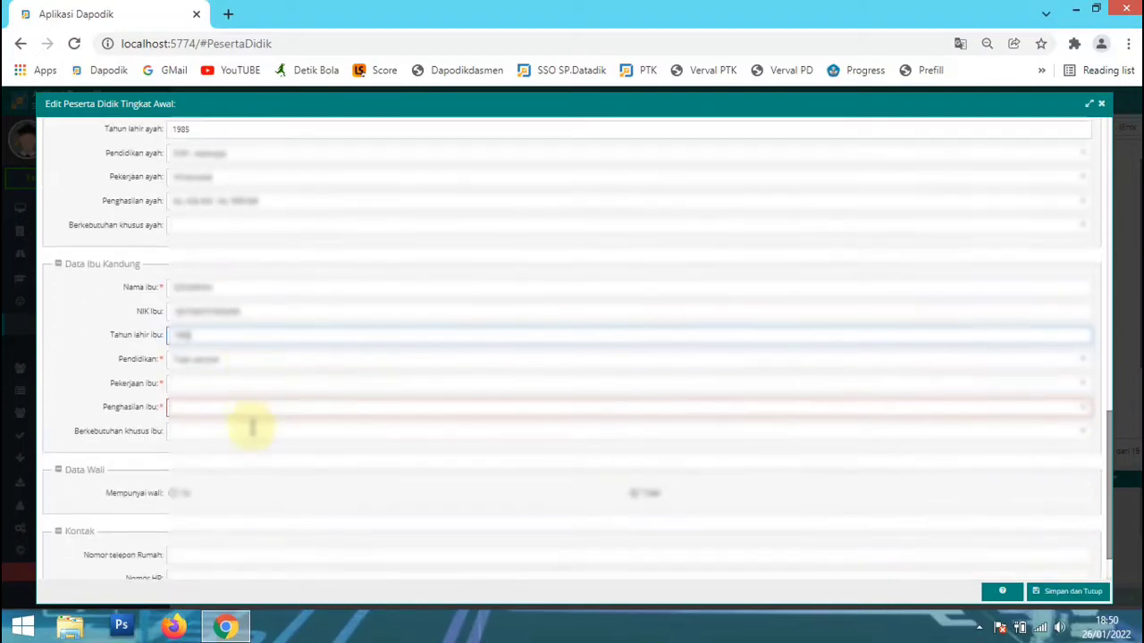
Choose the mother's education level in Pendidikan and her occupation in Pekerjaan ibu.
{"action": "left_click", "coordinate": [264, 362]}
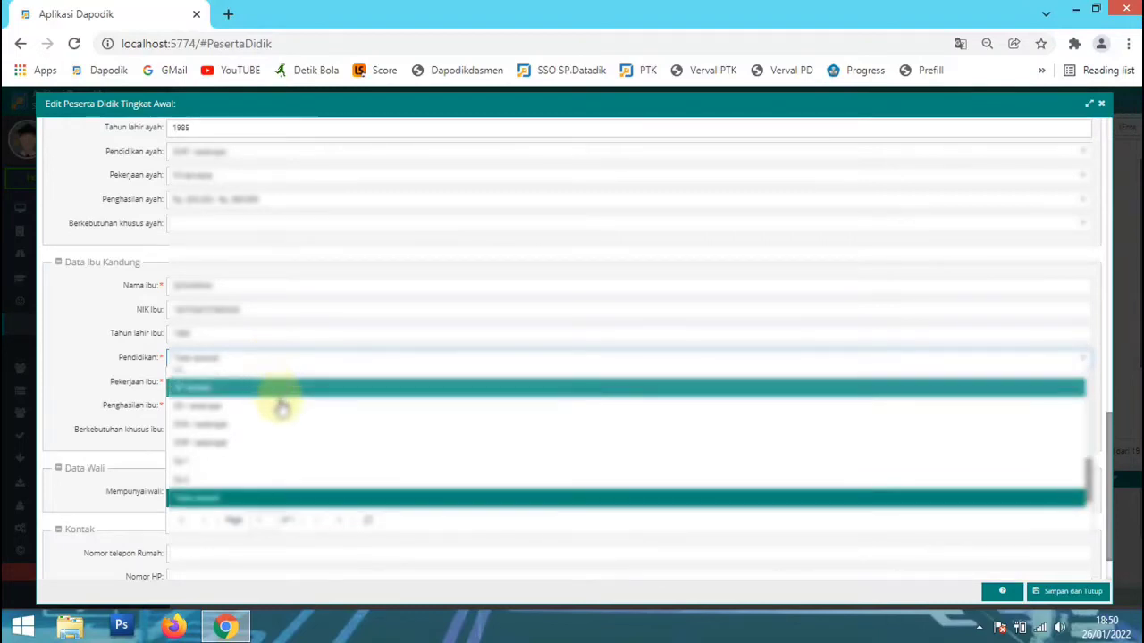
{"action": "left_click", "coordinate": [287, 433]}
{"action": "left_click", "coordinate": [280, 386]}
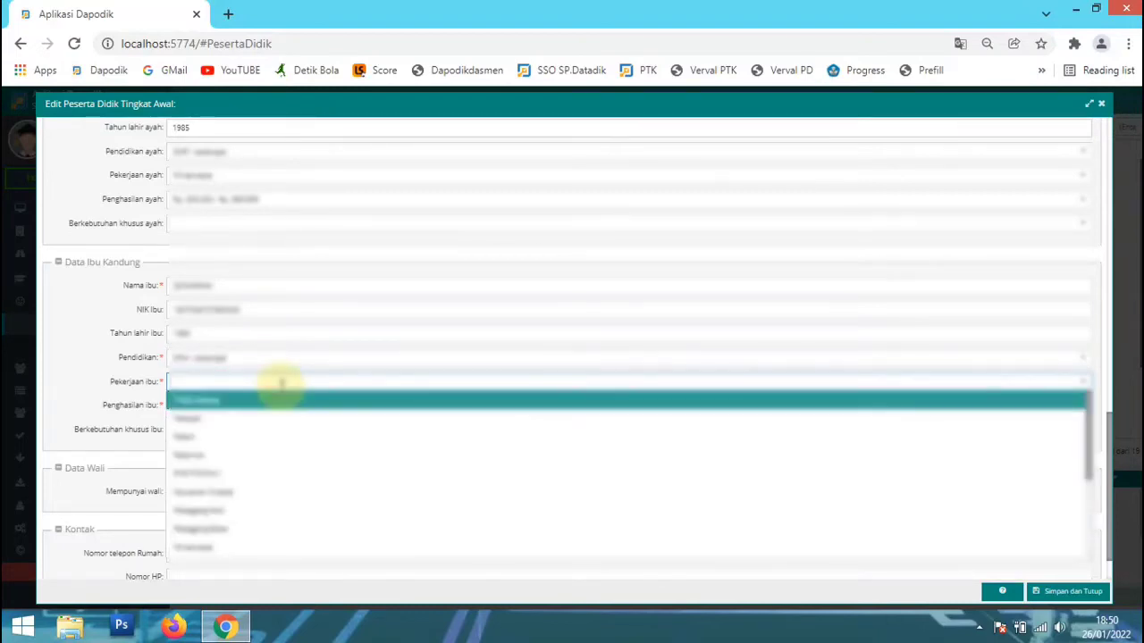
{"action": "scroll", "coordinate": [276, 434], "scroll_direction": "down", "scroll_amount": 5}
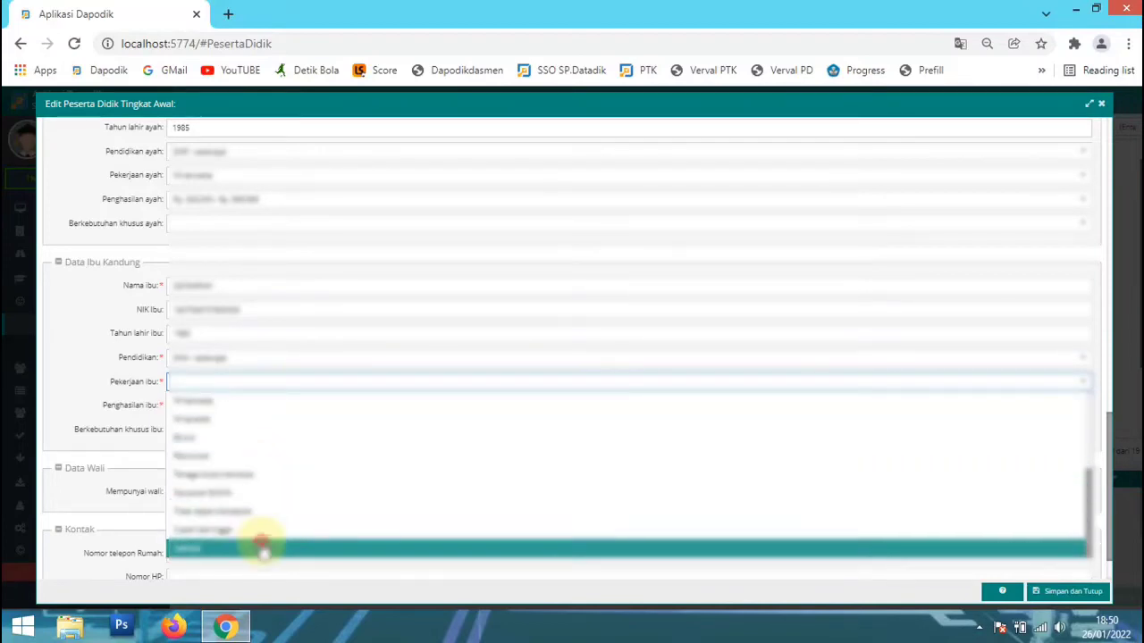
{"action": "left_click", "coordinate": [257, 543]}
Choose the mother's income range in Penghasilan ibu, and save and close the student record, answering the confirmation.
{"action": "left_click", "coordinate": [238, 405]}
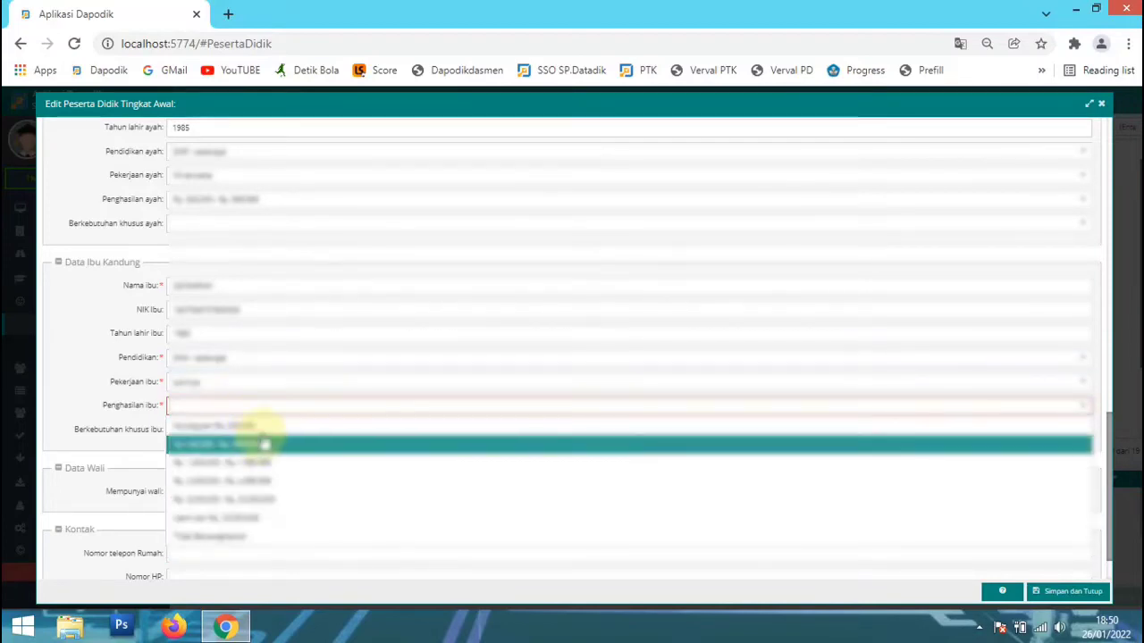
{"action": "left_click", "coordinate": [263, 425]}
{"action": "scroll", "coordinate": [268, 436], "scroll_direction": "down", "scroll_amount": 1}
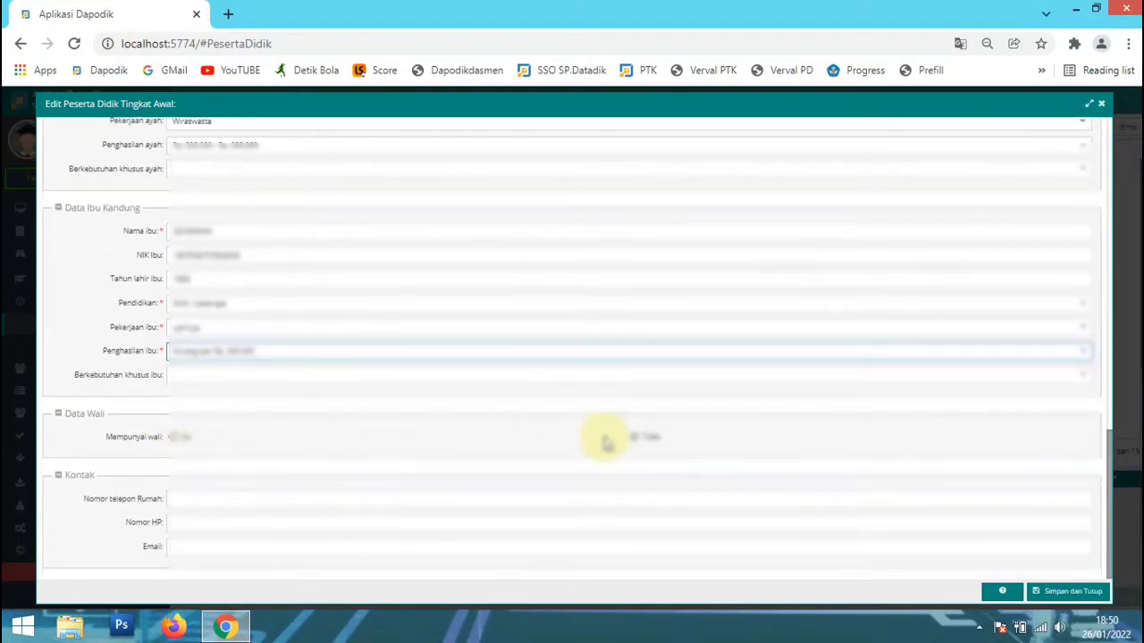
{"action": "left_click", "coordinate": [1071, 595]}
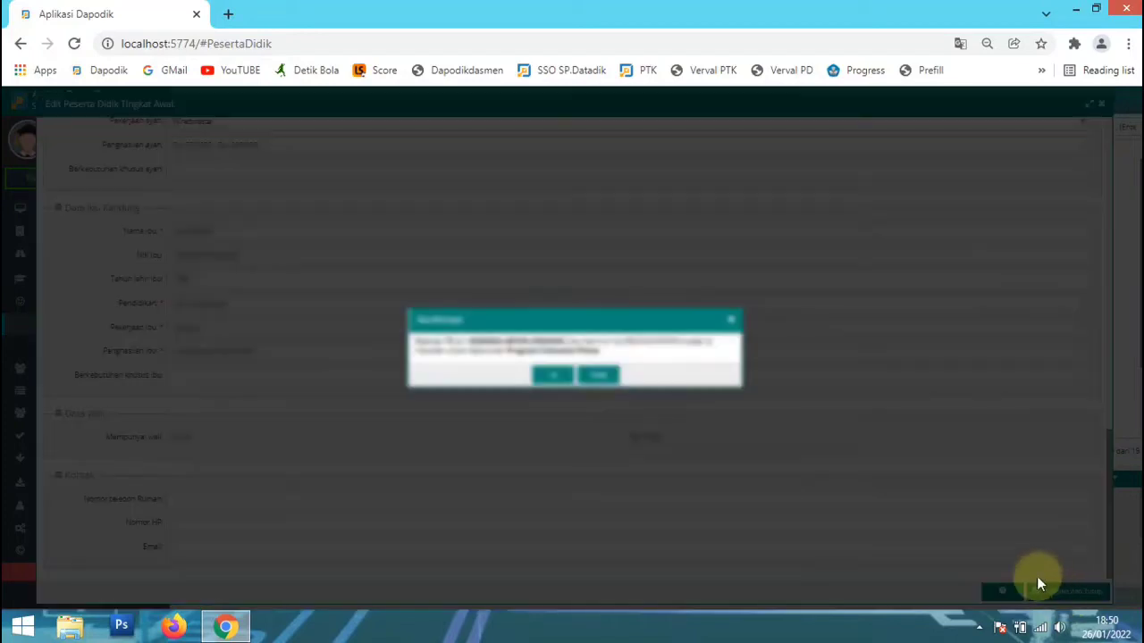
{"action": "left_click", "coordinate": [571, 378]}
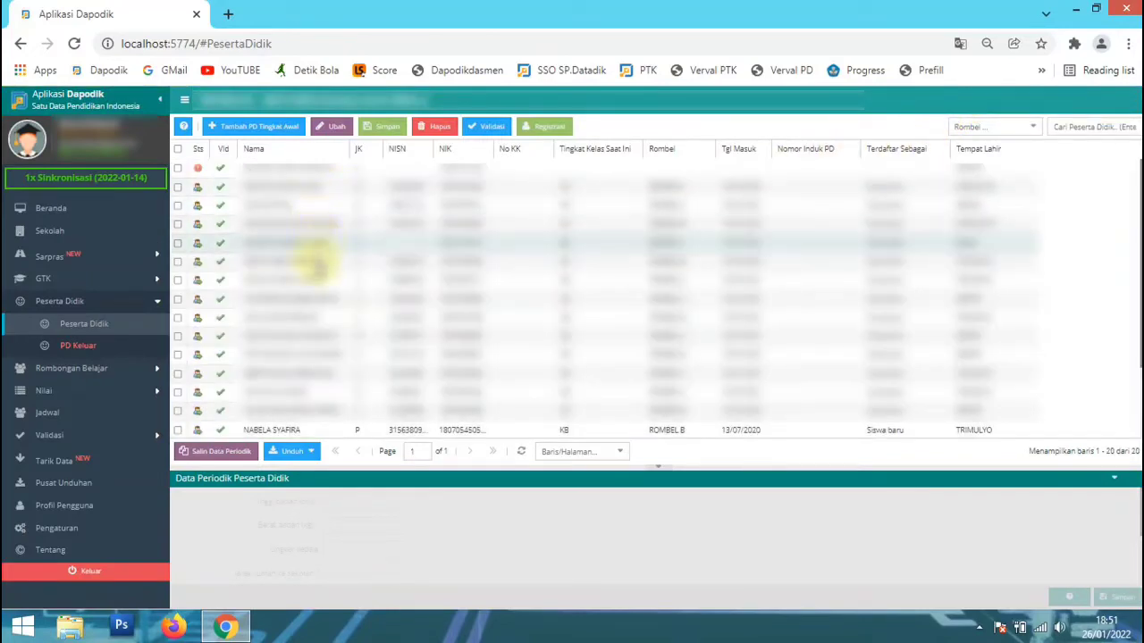
Copy the periodic data with Salin Data Periodik, and check an existing student's height and weight.
{"action": "left_click", "coordinate": [313, 280]}
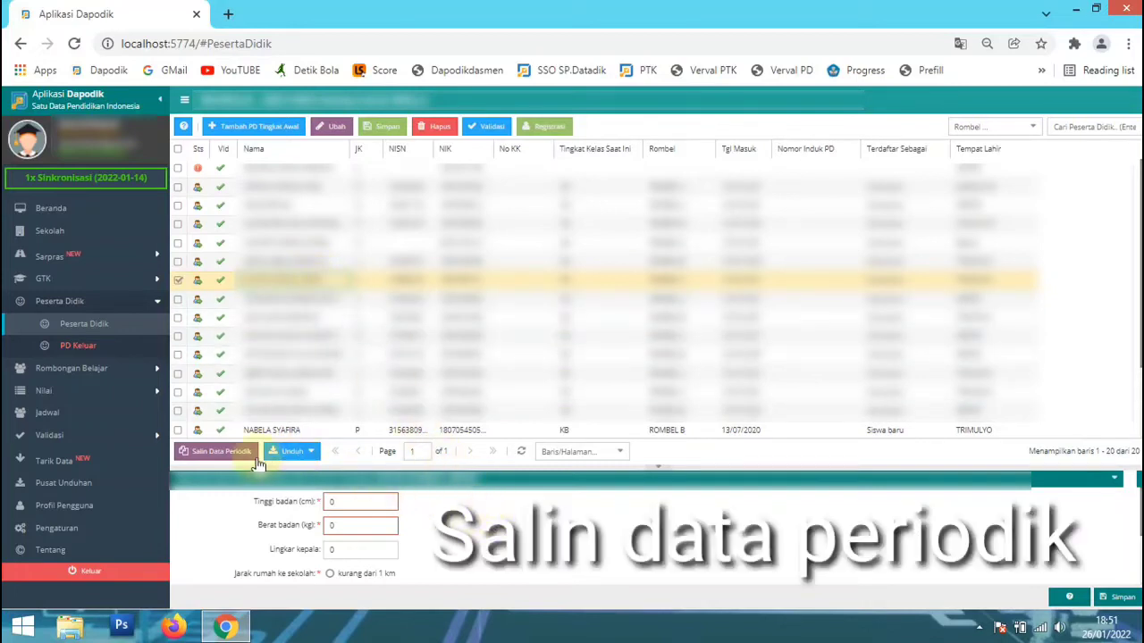
{"action": "left_click", "coordinate": [210, 451]}
{"action": "left_click", "coordinate": [551, 379]}
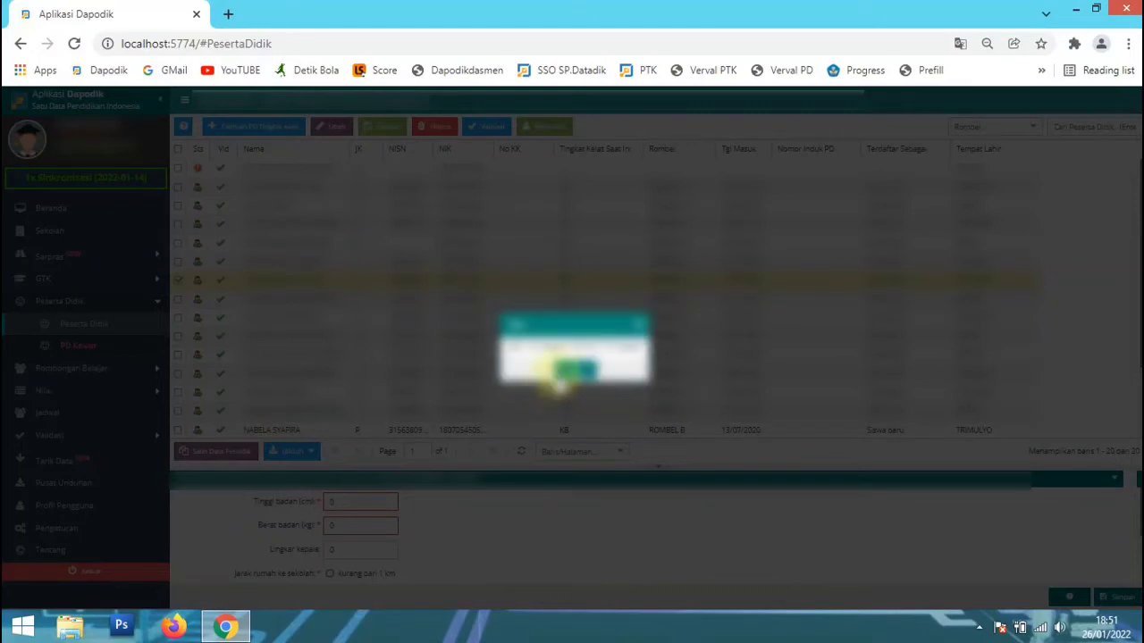
{"action": "left_click", "coordinate": [573, 374]}
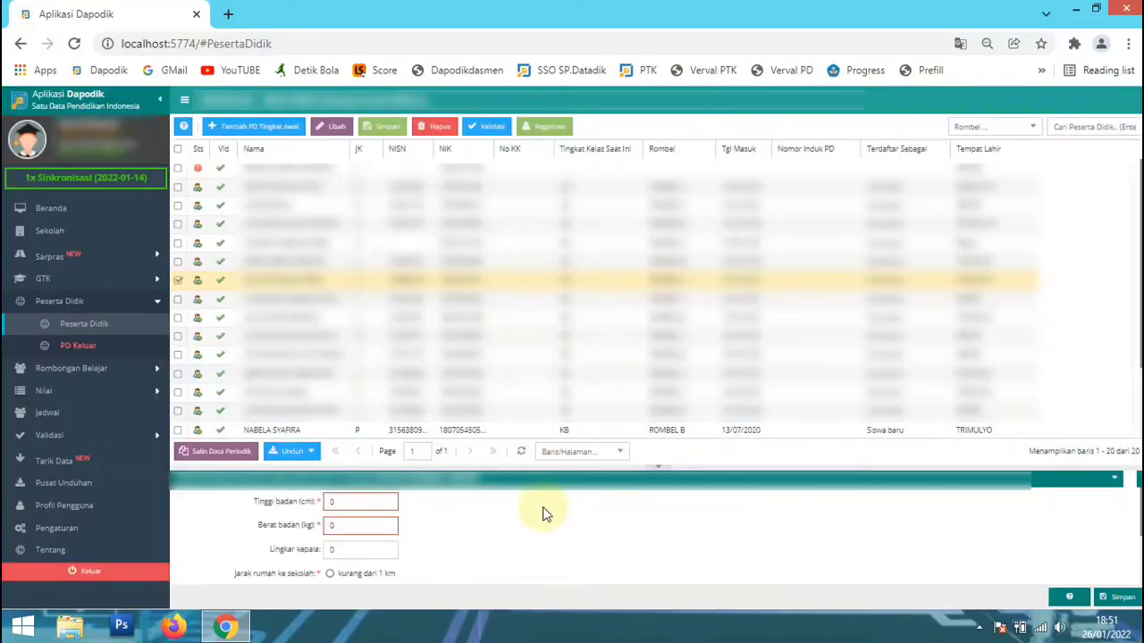
{"action": "left_click", "coordinate": [332, 263]}
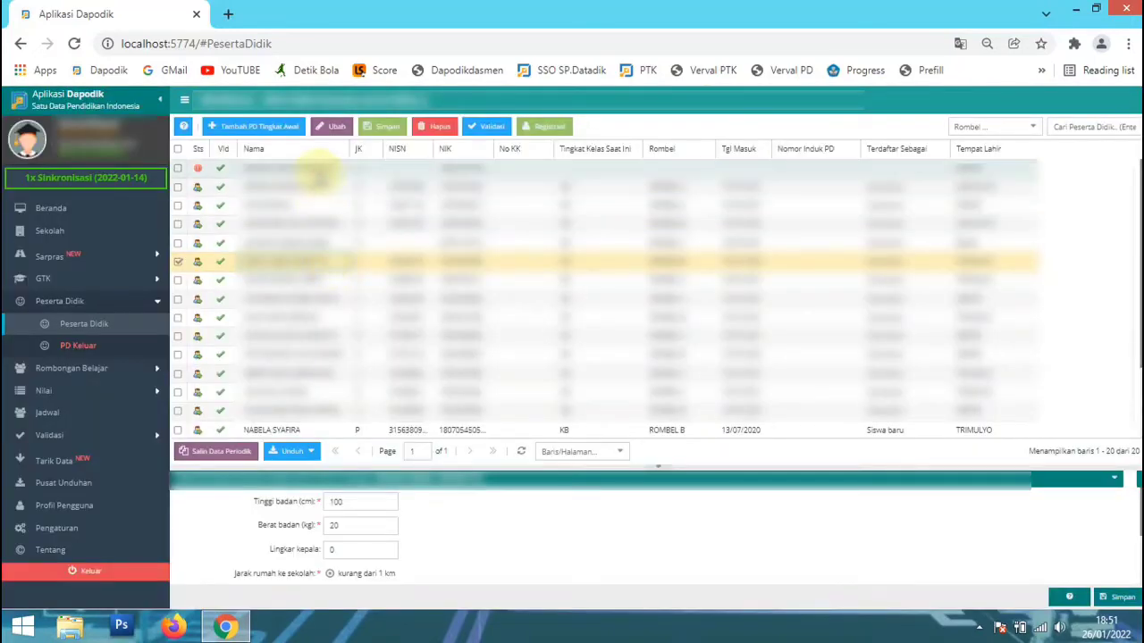
For the newly added student, set Tinggi badan to 100 cm and Berat badan to 20 kg in the periodic data.
{"action": "left_click", "coordinate": [317, 170]}
{"action": "left_click", "coordinate": [378, 503]}
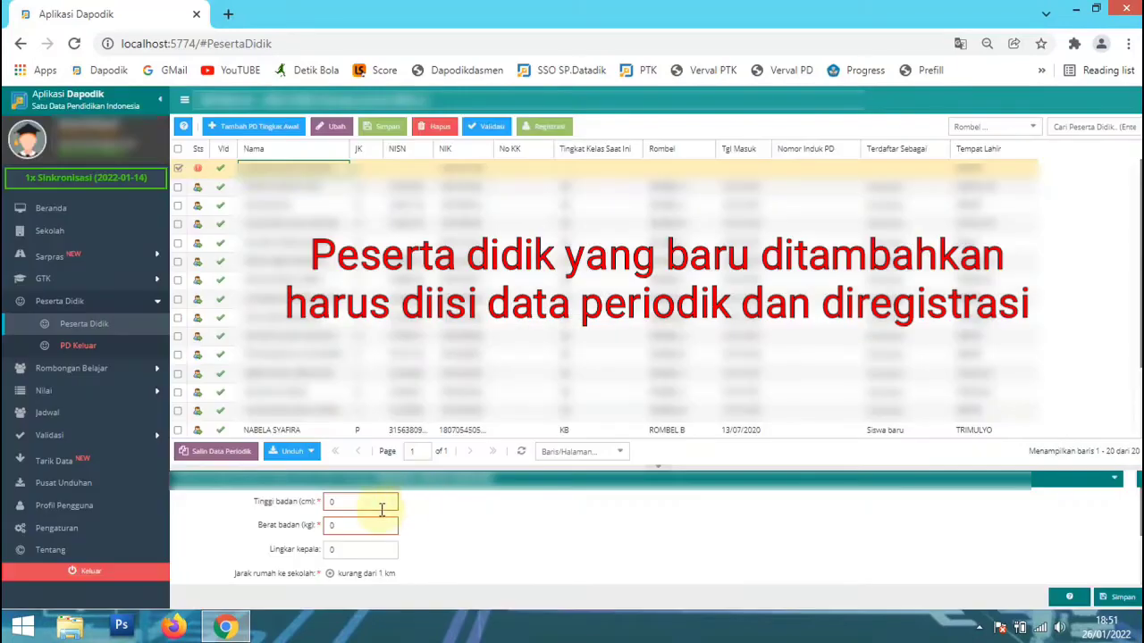
{"action": "type", "text": "1"}
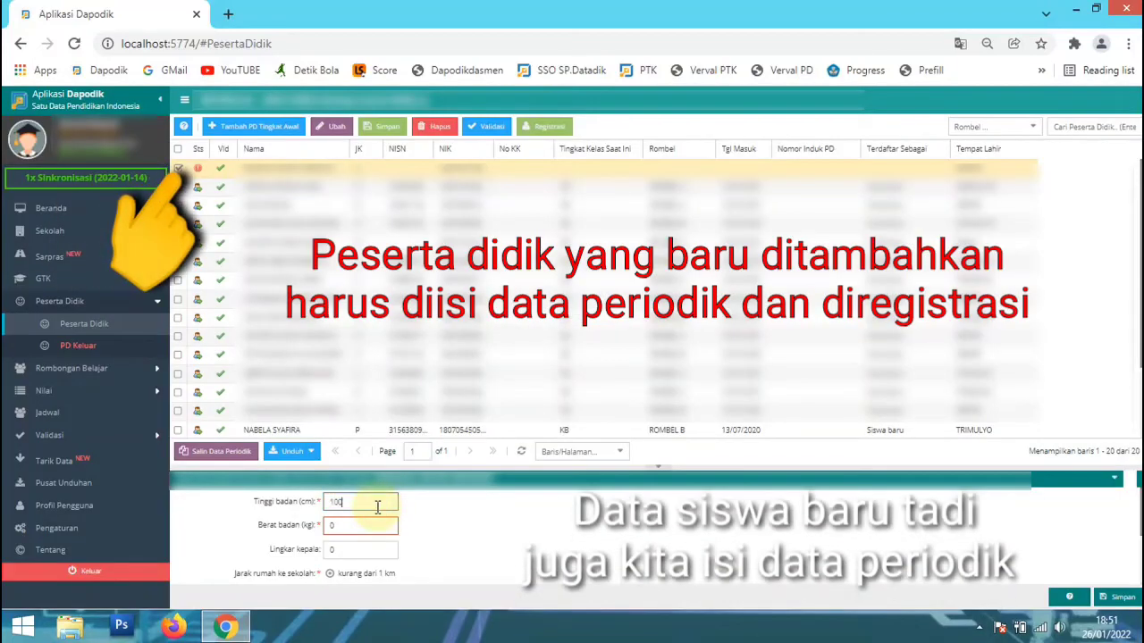
{"action": "type", "text": "00"}
{"action": "key", "text": "Tab"}
{"action": "key", "text": "BackSpace"}
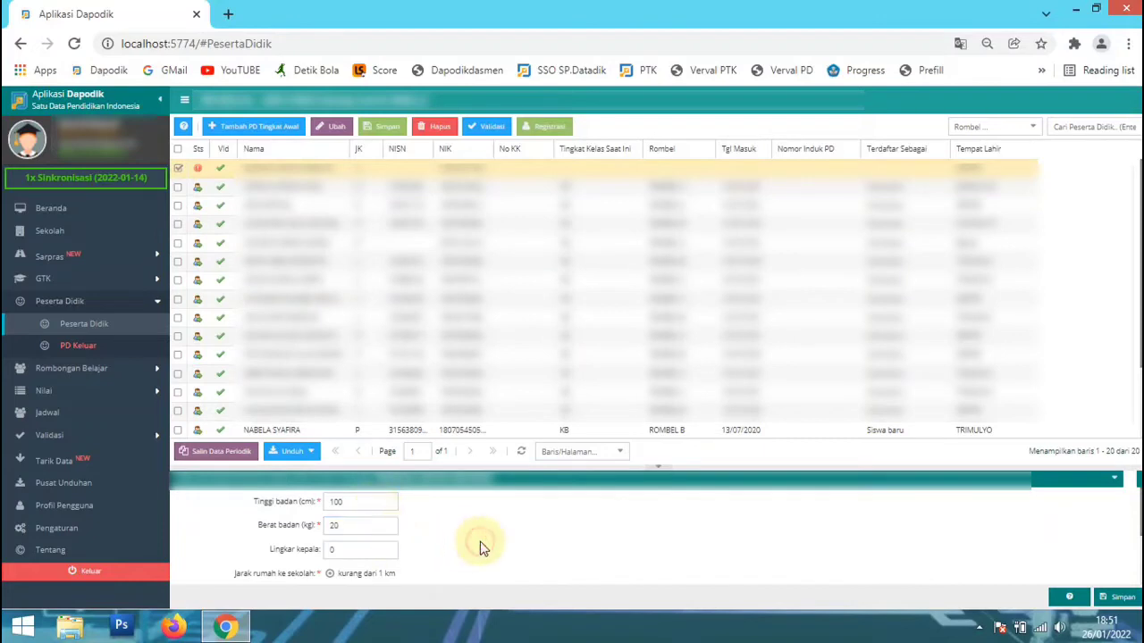
Set Jumlah saudara kandung to 1 and save the new student's periodic data.
{"action": "scroll", "coordinate": [475, 537], "scroll_direction": "down", "scroll_amount": 1}
{"action": "scroll", "coordinate": [476, 538], "scroll_direction": "down", "scroll_amount": 2}
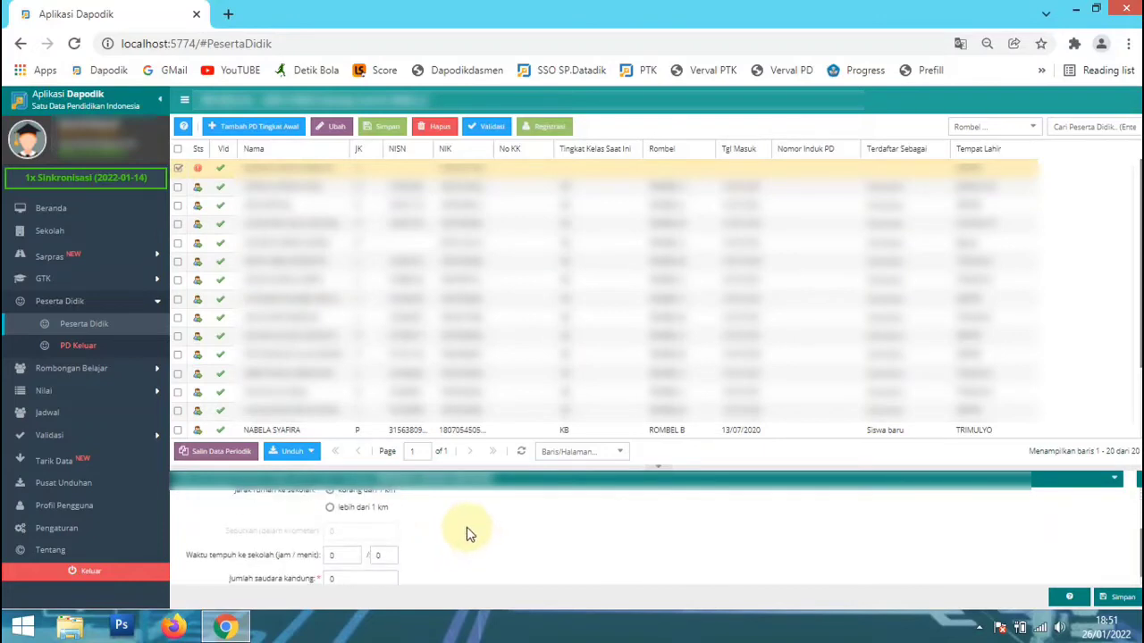
{"action": "left_click", "coordinate": [370, 579]}
{"action": "type", "text": "1"}
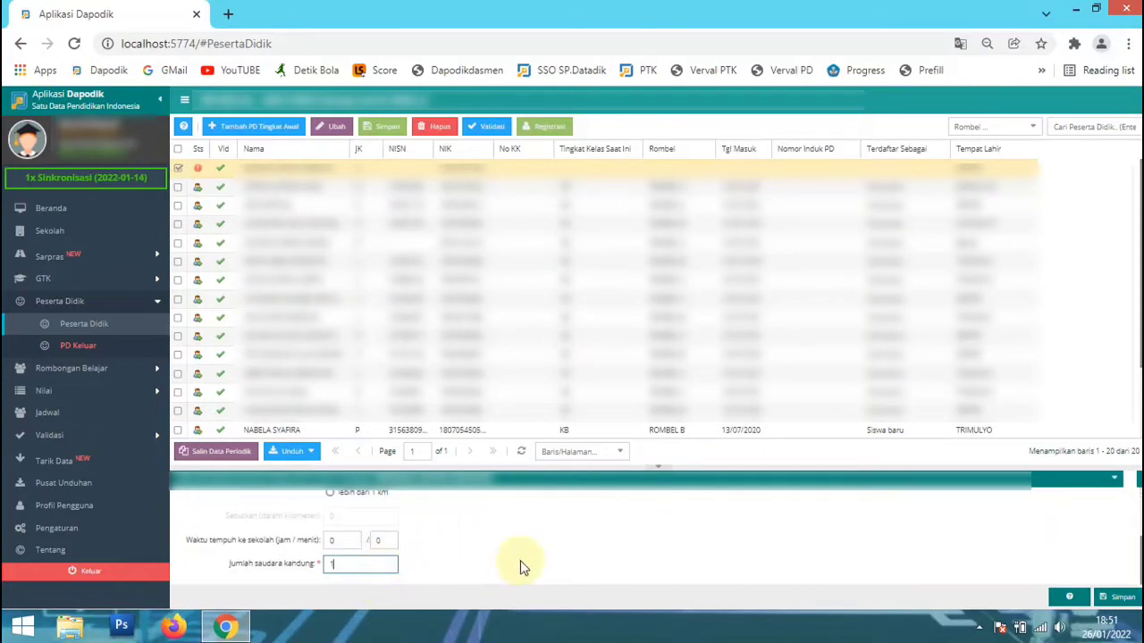
{"action": "left_click", "coordinate": [1101, 594]}
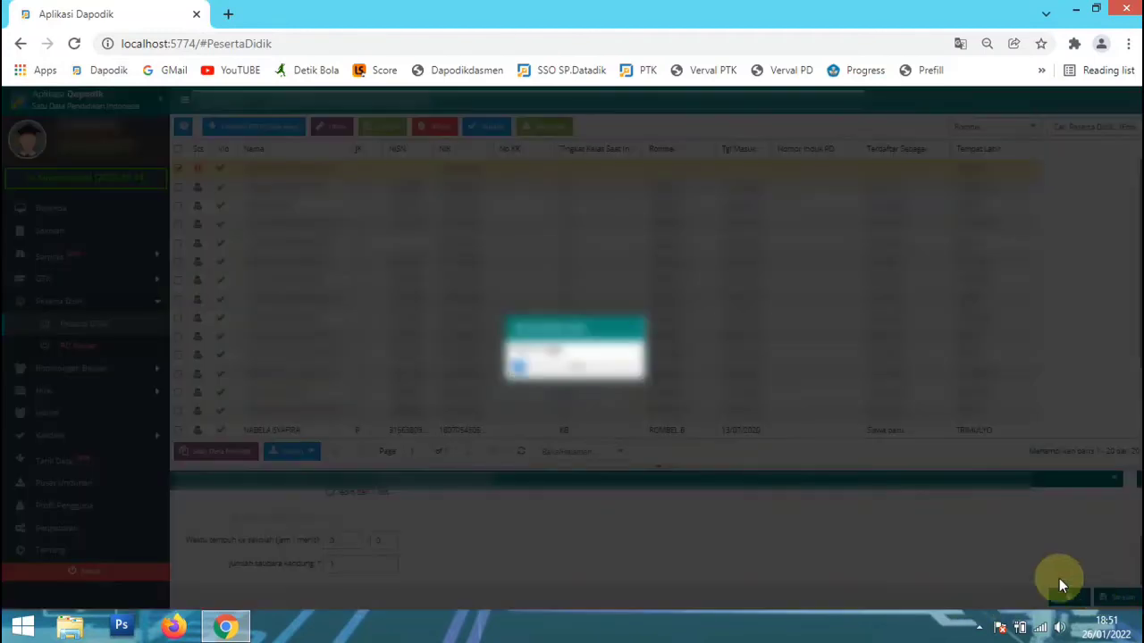
{"action": "left_click", "coordinate": [565, 393]}
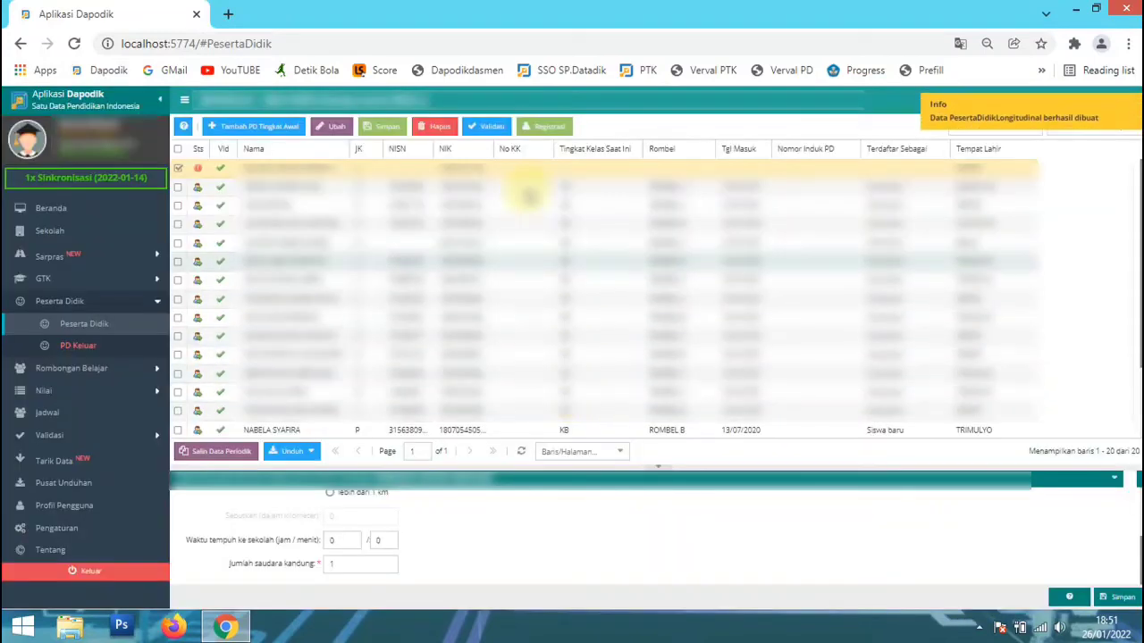
Open Registrasi for the new student and choose the first enrolment type in Jenis pendaftaran.
{"action": "left_click", "coordinate": [548, 129]}
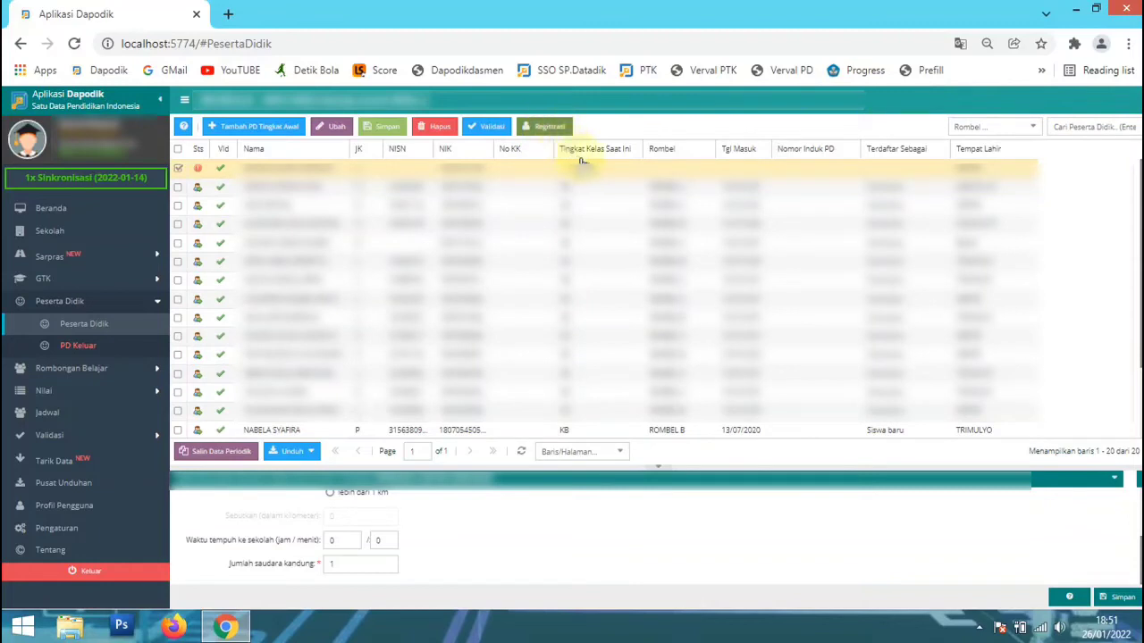
{"action": "left_click", "coordinate": [731, 263]}
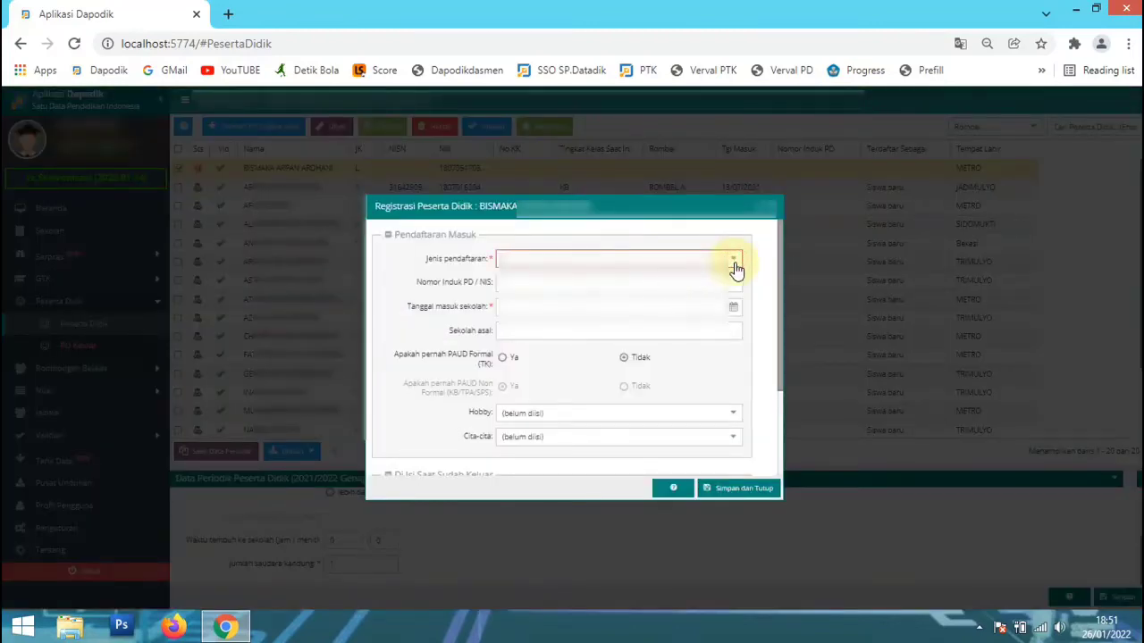
{"action": "left_click", "coordinate": [735, 265]}
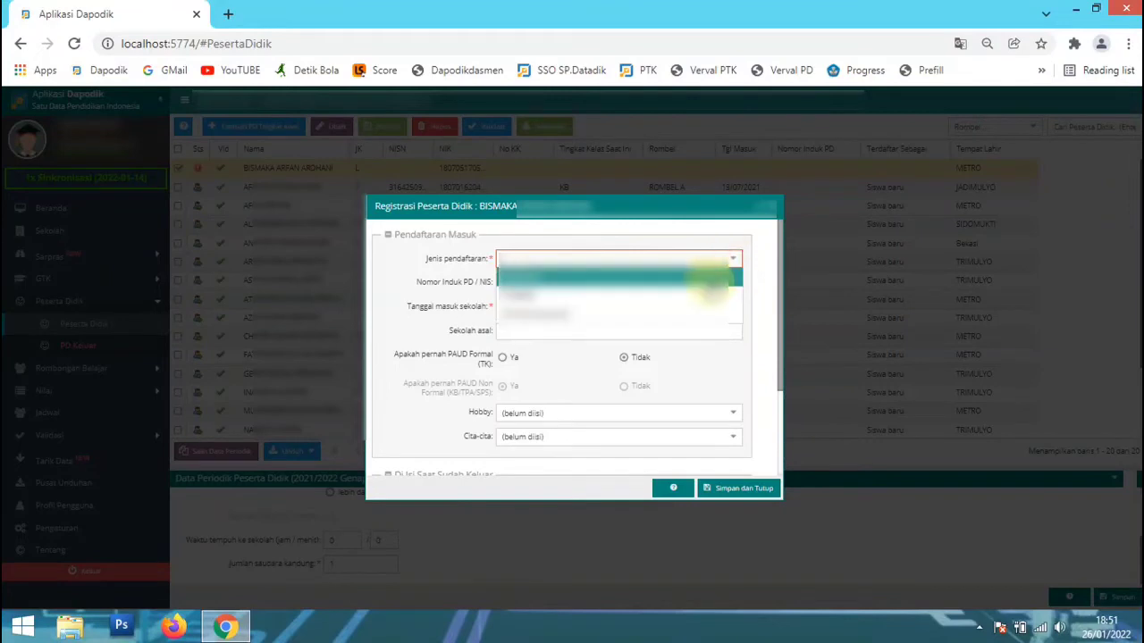
{"action": "left_click", "coordinate": [710, 273]}
{"action": "left_click_drag", "start_coordinate": [664, 214], "coordinate": [527, 309]}
Leave Nomor Induk PD / NIS empty and enter the school entry date in Tanggal masuk sekolah.
{"action": "left_click", "coordinate": [492, 373]}
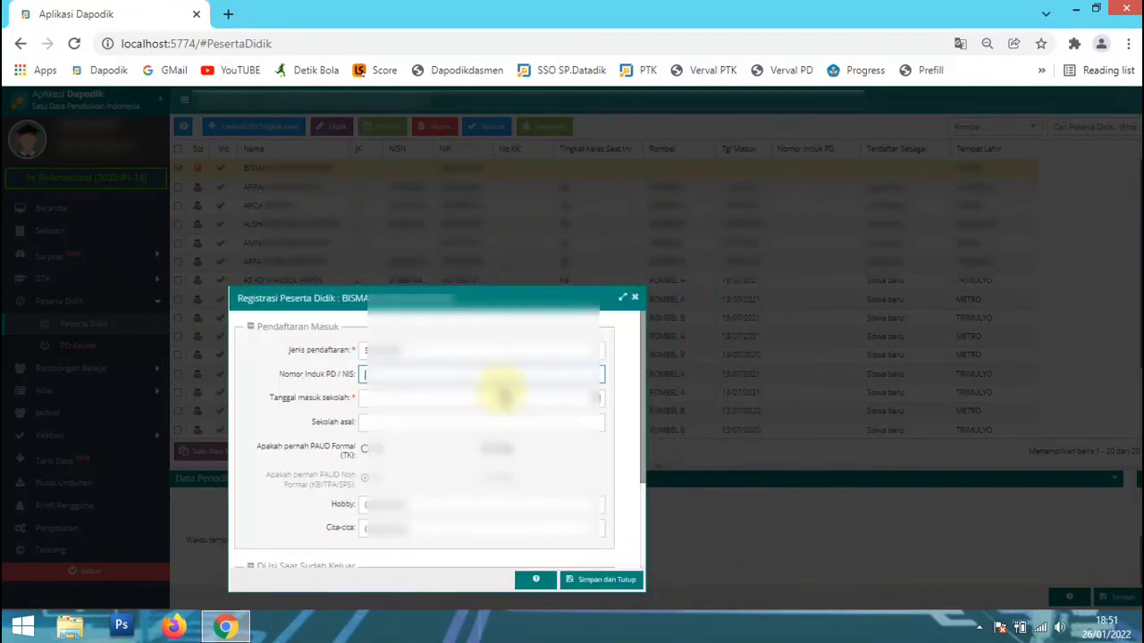
{"action": "left_click", "coordinate": [514, 394]}
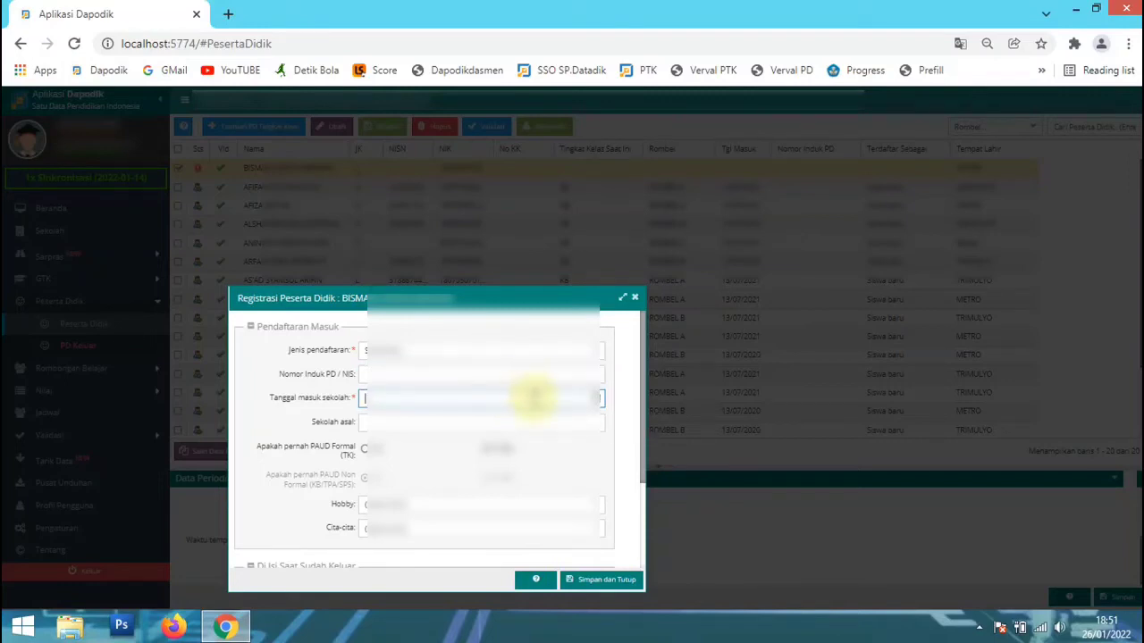
{"action": "type", "text": "1"}
Choose the student's hobby in the Hobby field of the registration form.
{"action": "scroll", "coordinate": [532, 402], "scroll_direction": "down", "scroll_amount": 1}
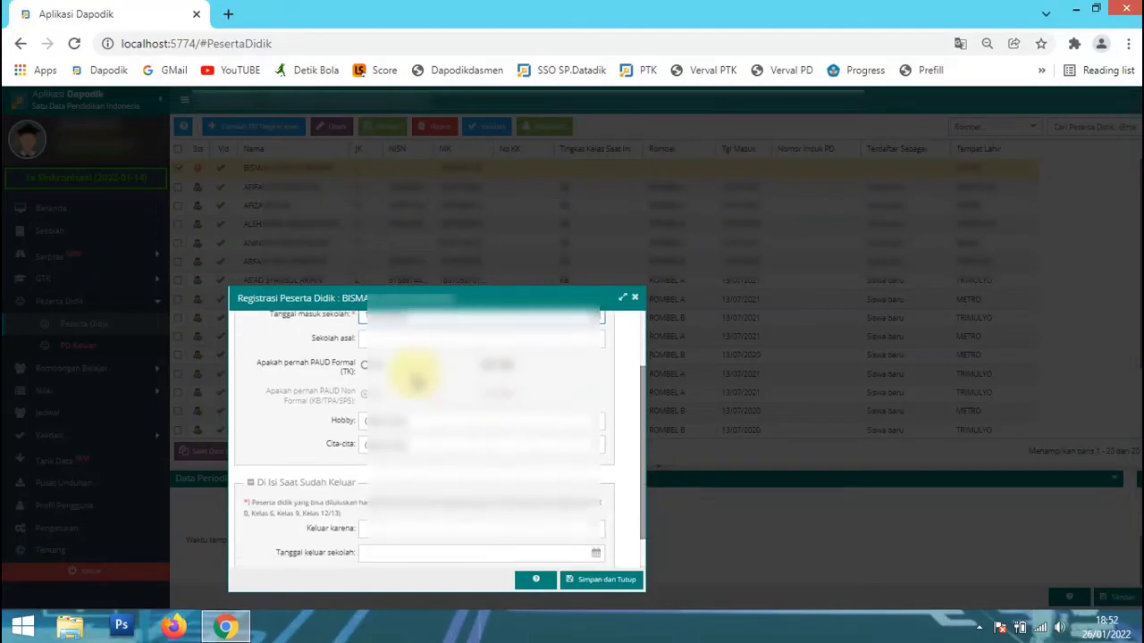
{"action": "left_click", "coordinate": [600, 429]}
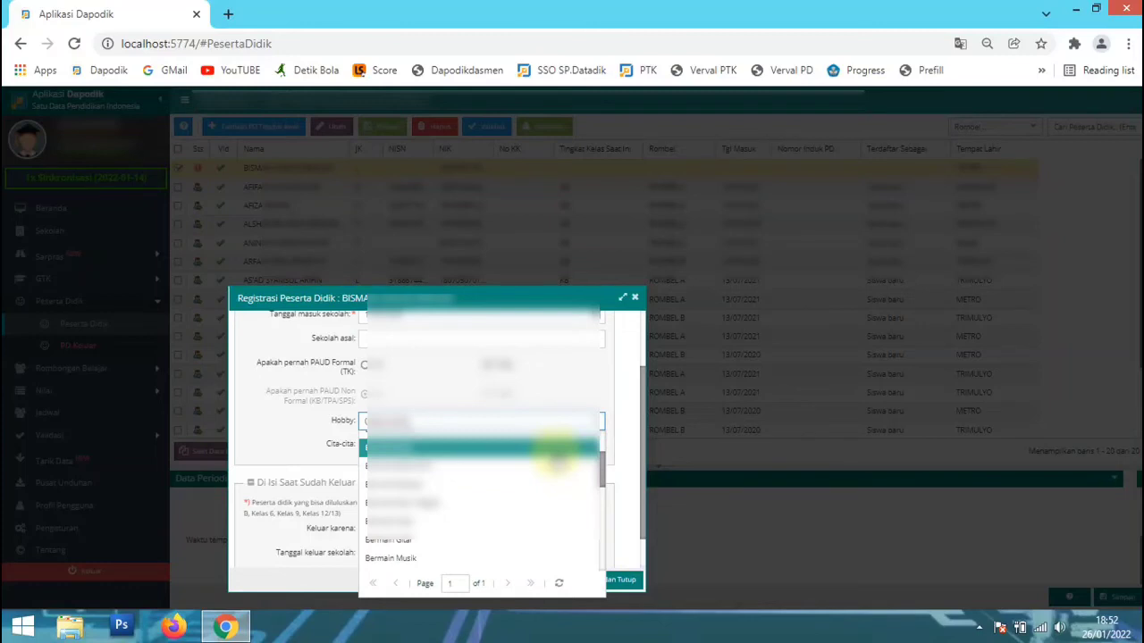
{"action": "left_click", "coordinate": [552, 452]}
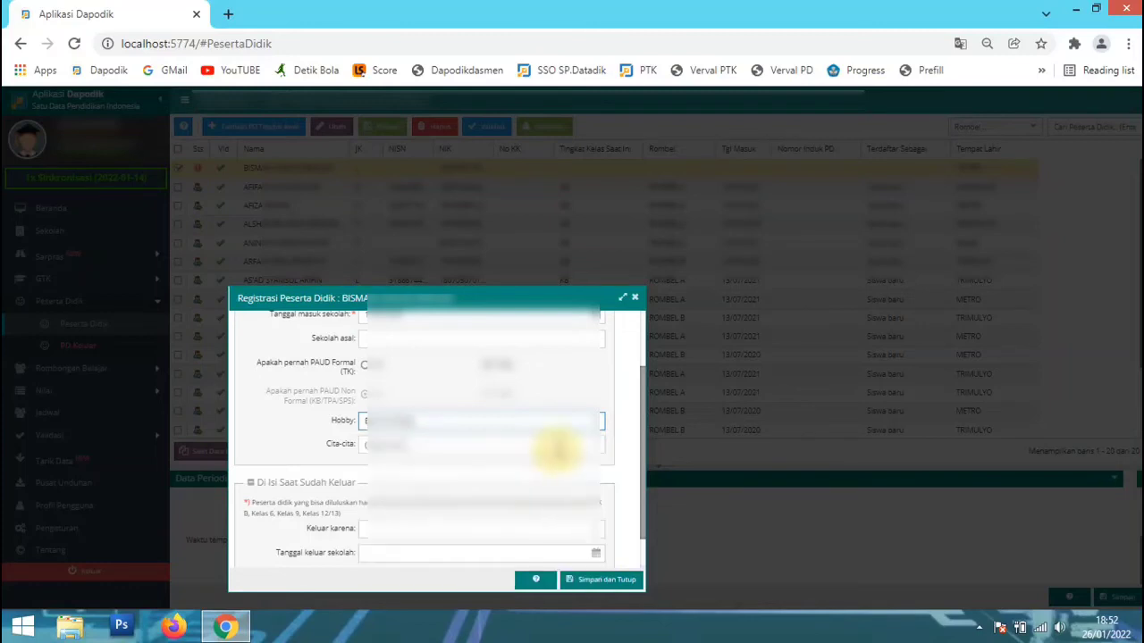
{"action": "left_click", "coordinate": [602, 422]}
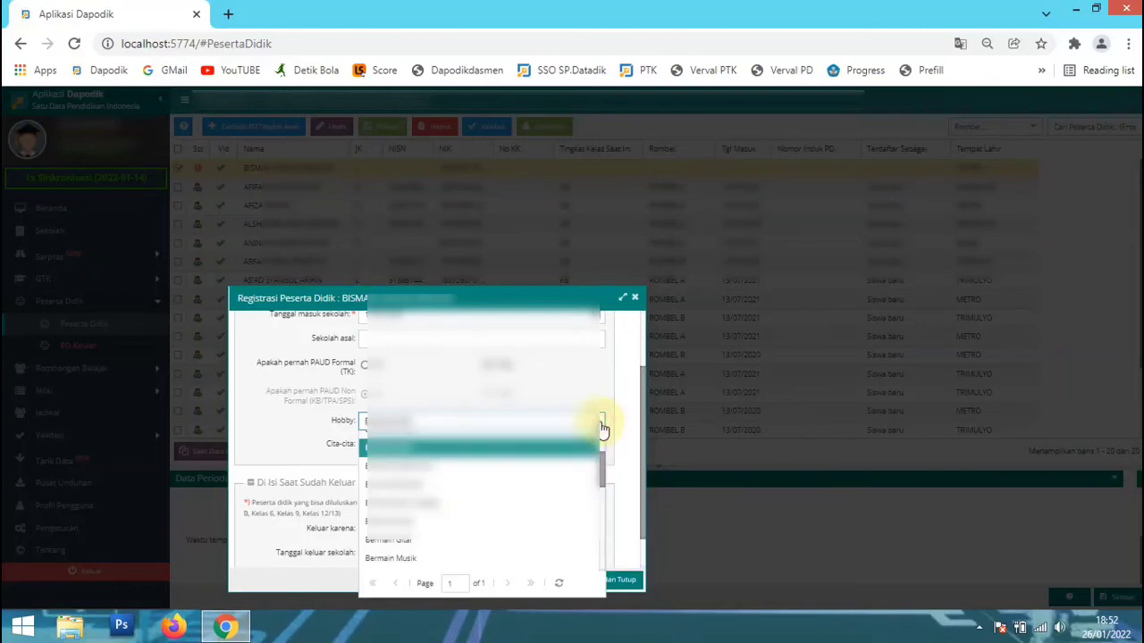
{"action": "left_click", "coordinate": [612, 413]}
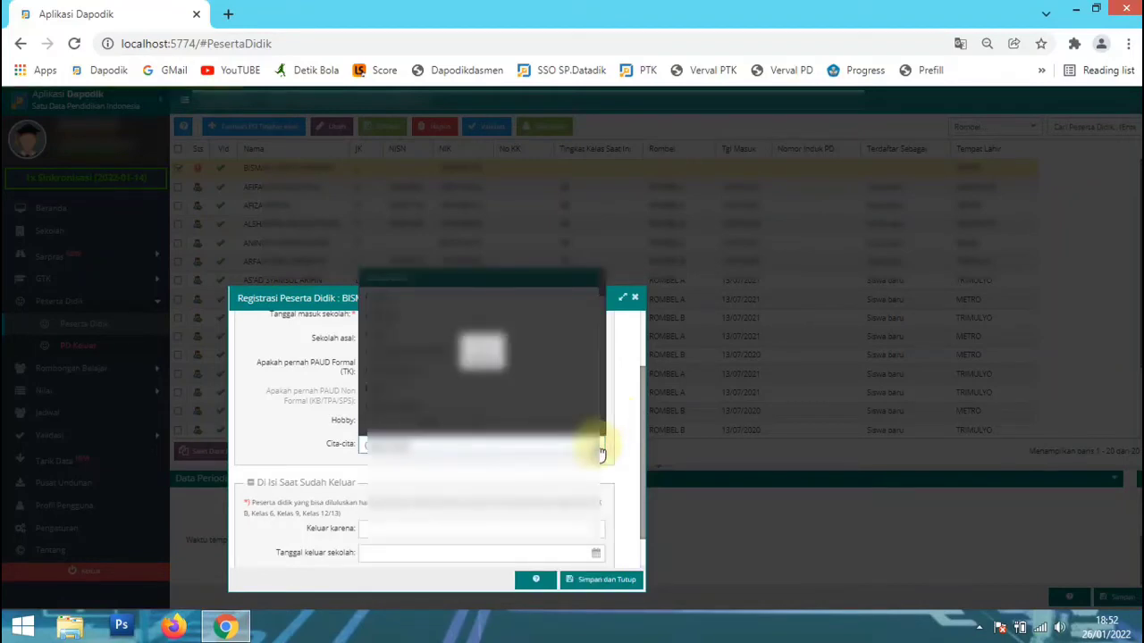
Choose the student's aspiration in Cita-cita, and save and close the registration.
{"action": "left_click", "coordinate": [601, 446]}
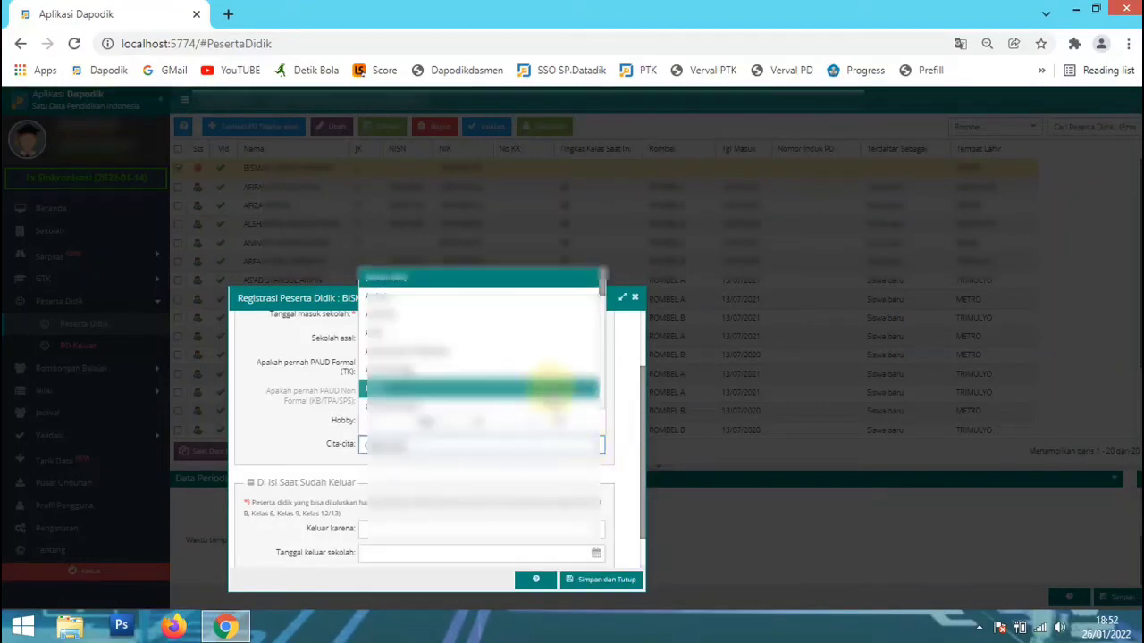
{"action": "left_click", "coordinate": [547, 373]}
{"action": "scroll", "coordinate": [626, 509], "scroll_direction": "down", "scroll_amount": 1}
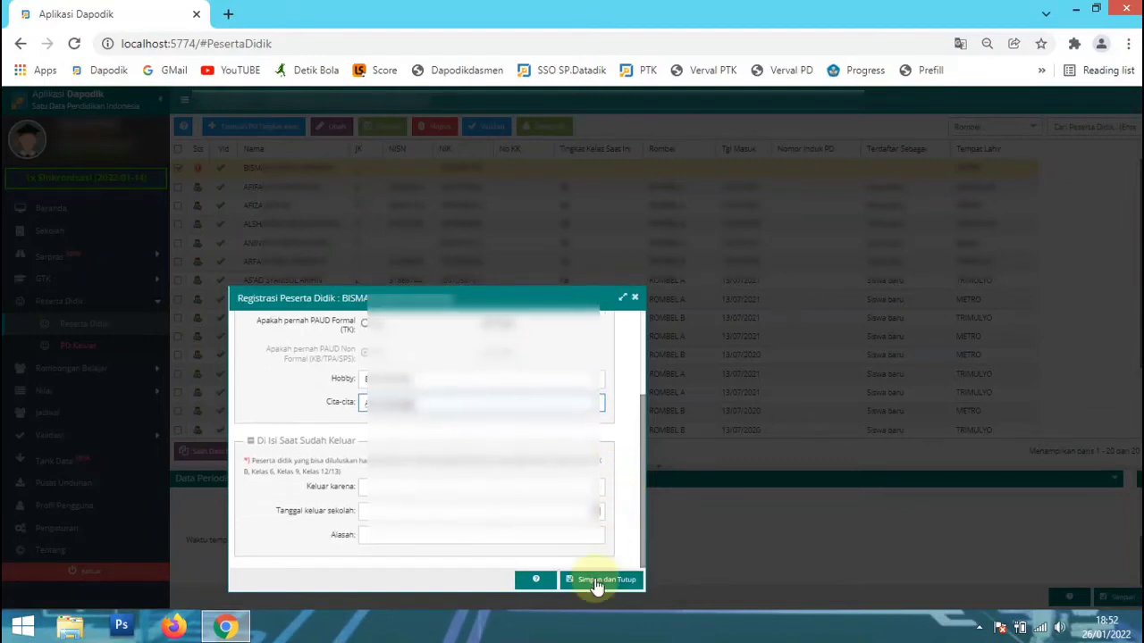
{"action": "left_click", "coordinate": [597, 586]}
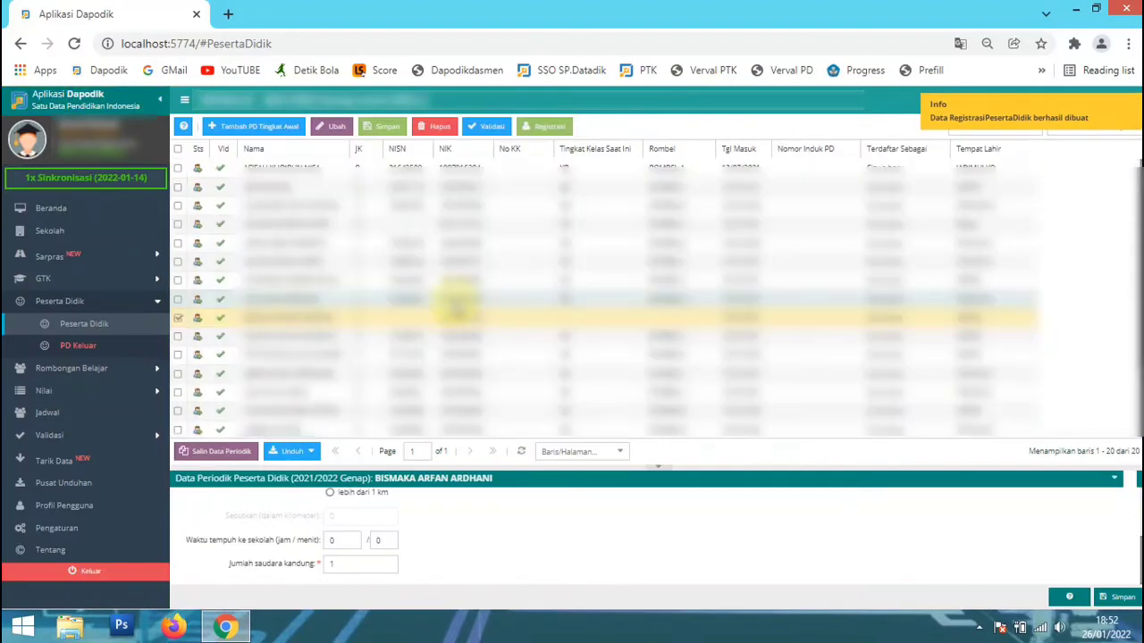
Open the member editor (Anggota Rombel) of class group ROMBEL A under the regular Rombongan Belajar.
{"action": "left_click", "coordinate": [115, 378]}
{"action": "left_click", "coordinate": [117, 391]}
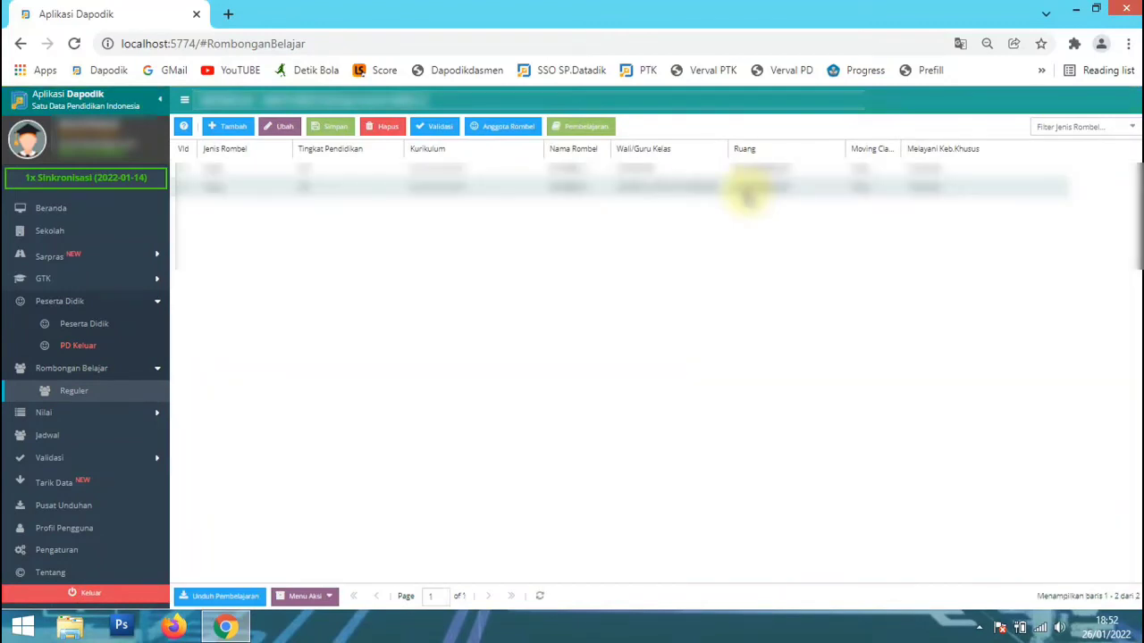
{"action": "left_click", "coordinate": [719, 168]}
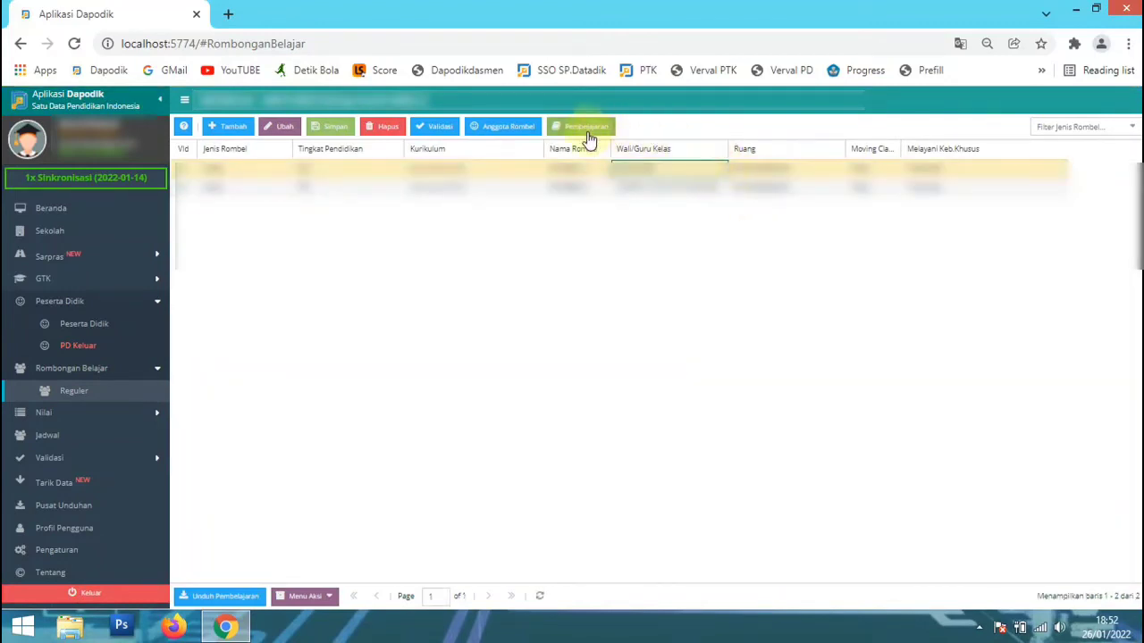
{"action": "left_click", "coordinate": [530, 128]}
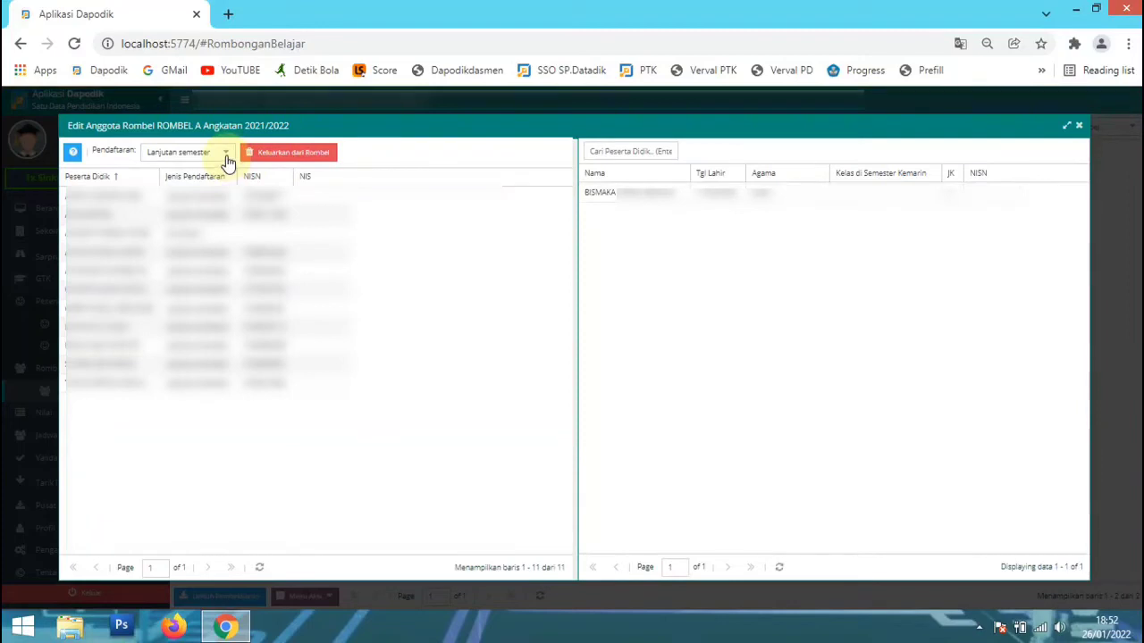
Set Pendaftaran to Siswa baru, add the unassigned student to the ROMBEL A members, and close the member editor.
{"action": "left_click", "coordinate": [226, 153]}
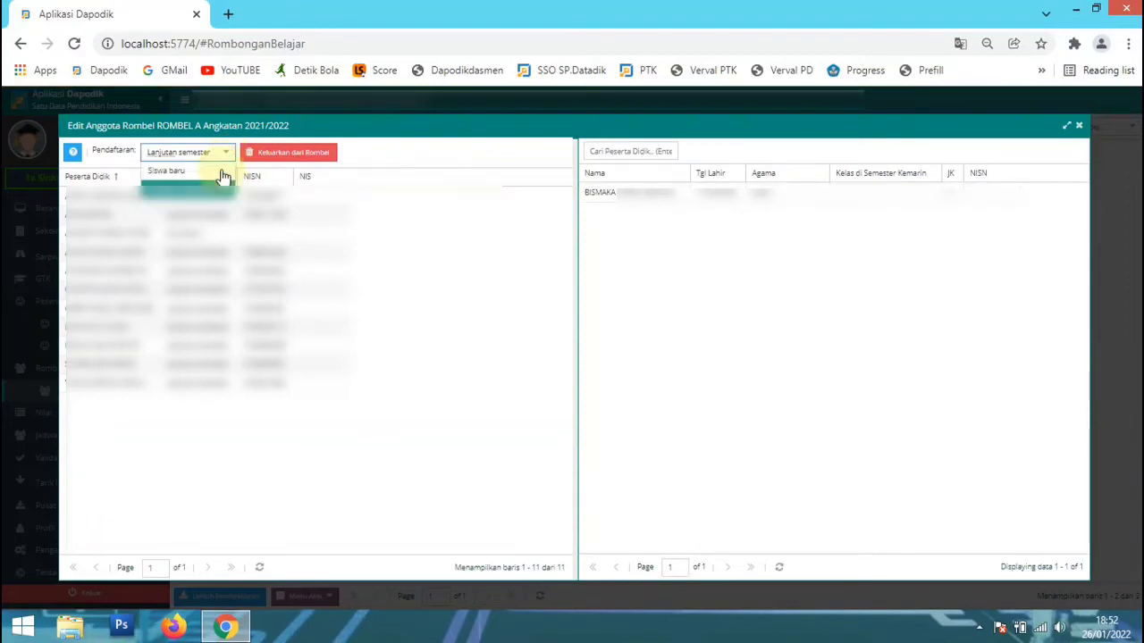
{"action": "left_click", "coordinate": [220, 167]}
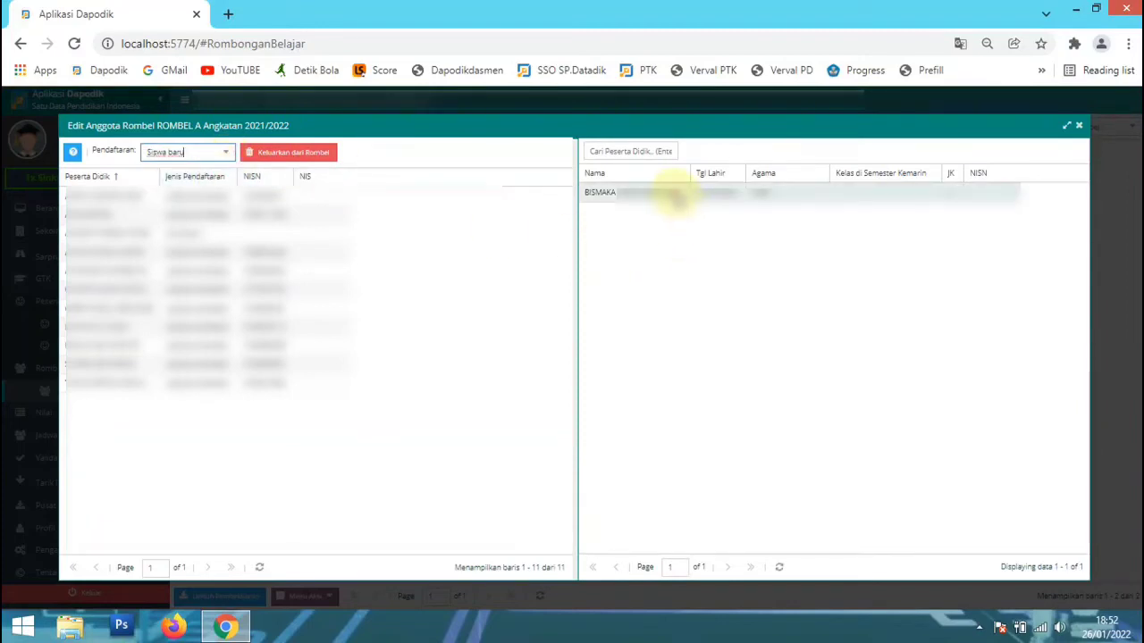
{"action": "left_click_drag", "start_coordinate": [677, 196], "coordinate": [434, 446]}
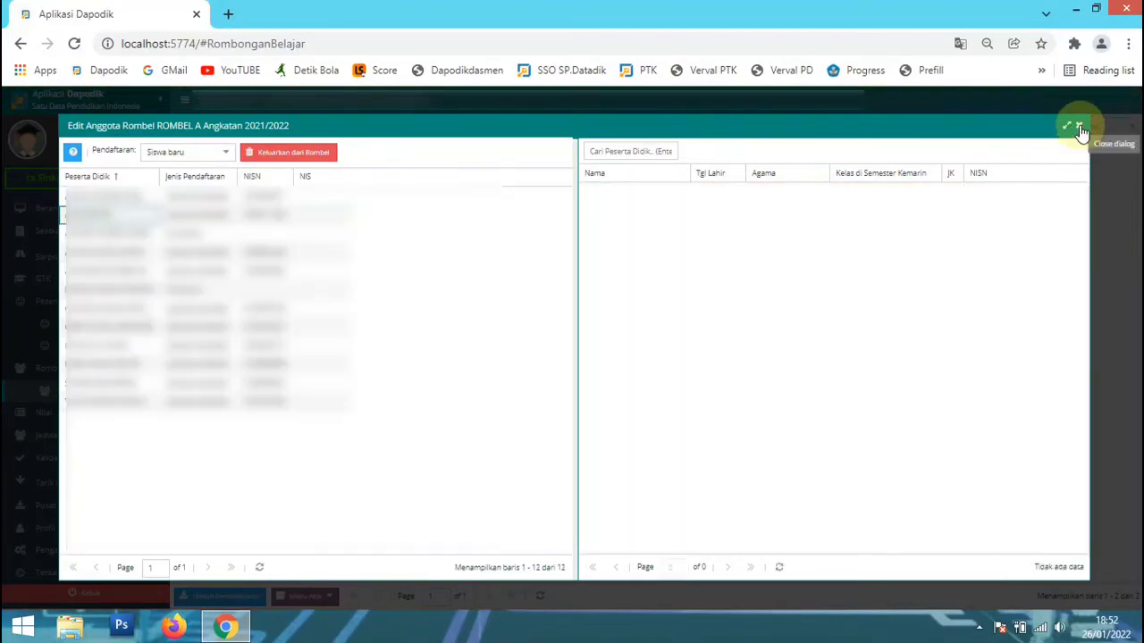
{"action": "left_click", "coordinate": [1079, 127]}
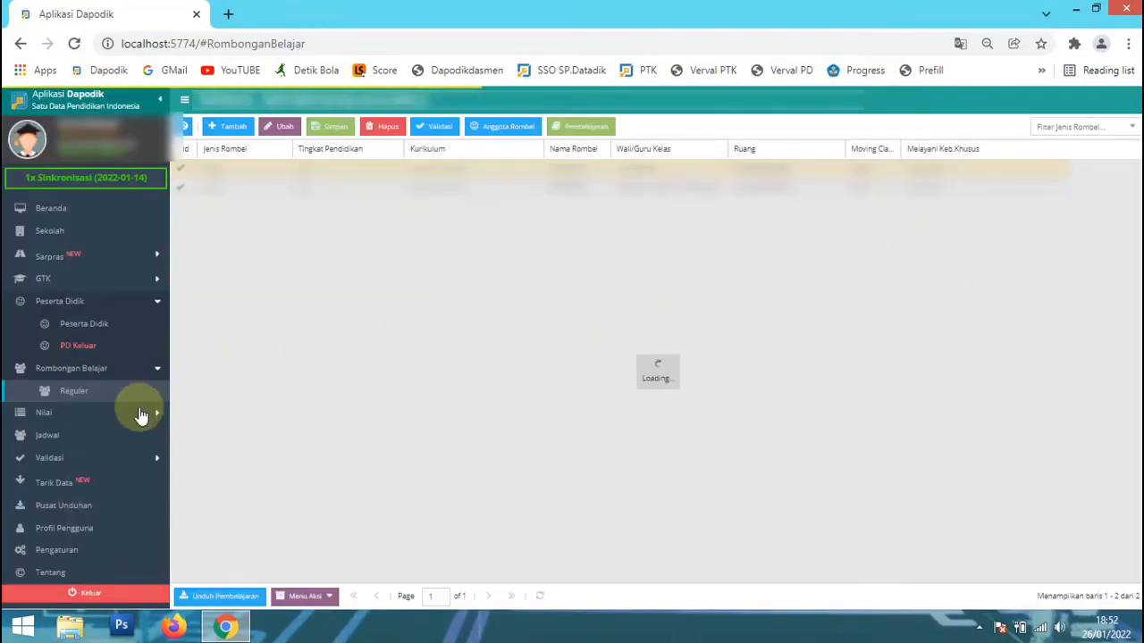
Switch user access in Pengaturan through Tukar Akses Pengguna to the principal's Akun GTK account.
{"action": "left_click", "coordinate": [100, 547]}
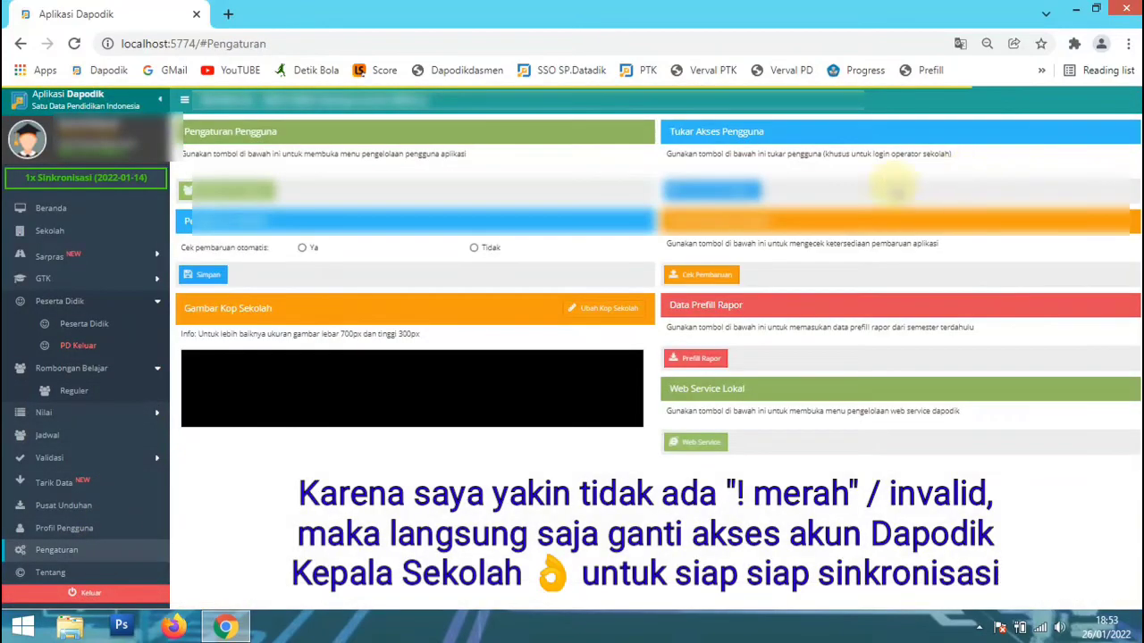
{"action": "left_click", "coordinate": [732, 191]}
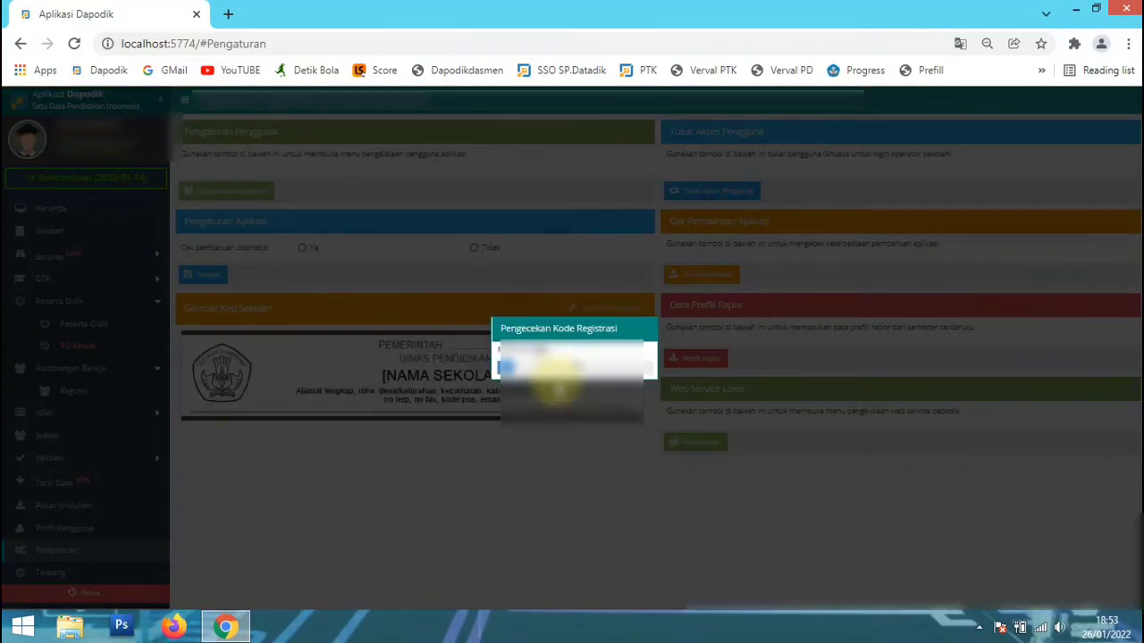
{"action": "left_click", "coordinate": [553, 382]}
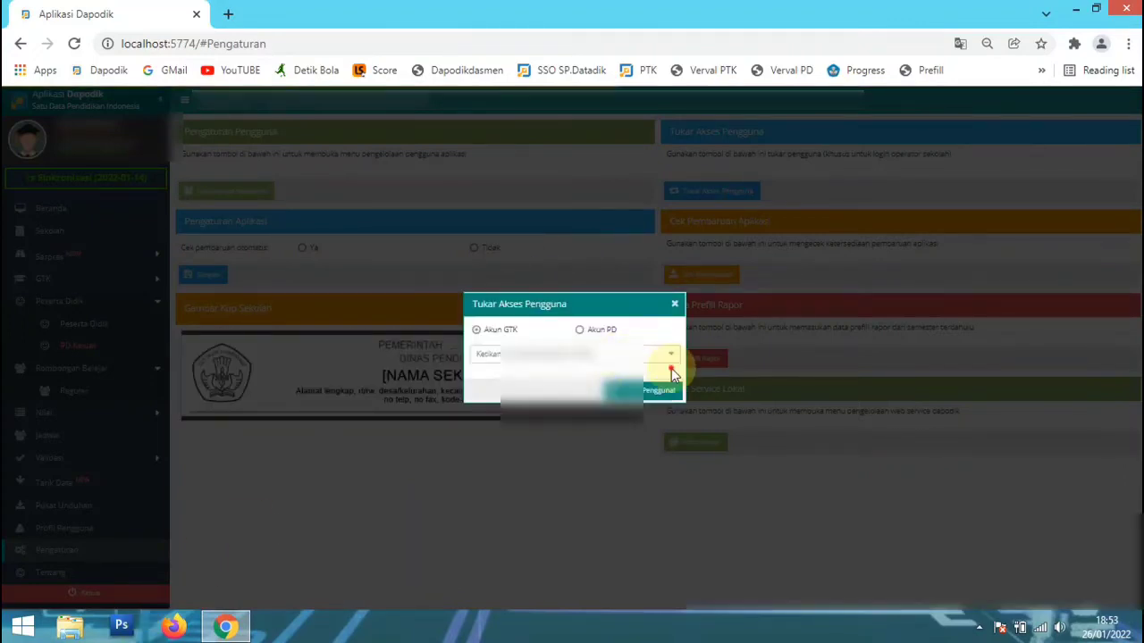
{"action": "left_click", "coordinate": [672, 363]}
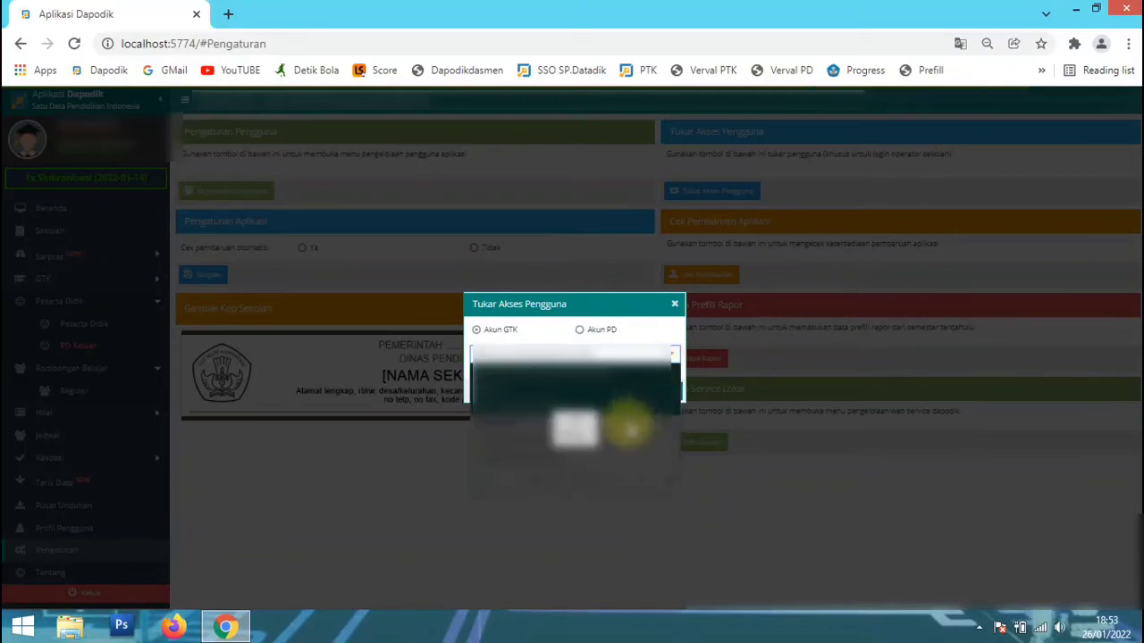
{"action": "left_click", "coordinate": [621, 435]}
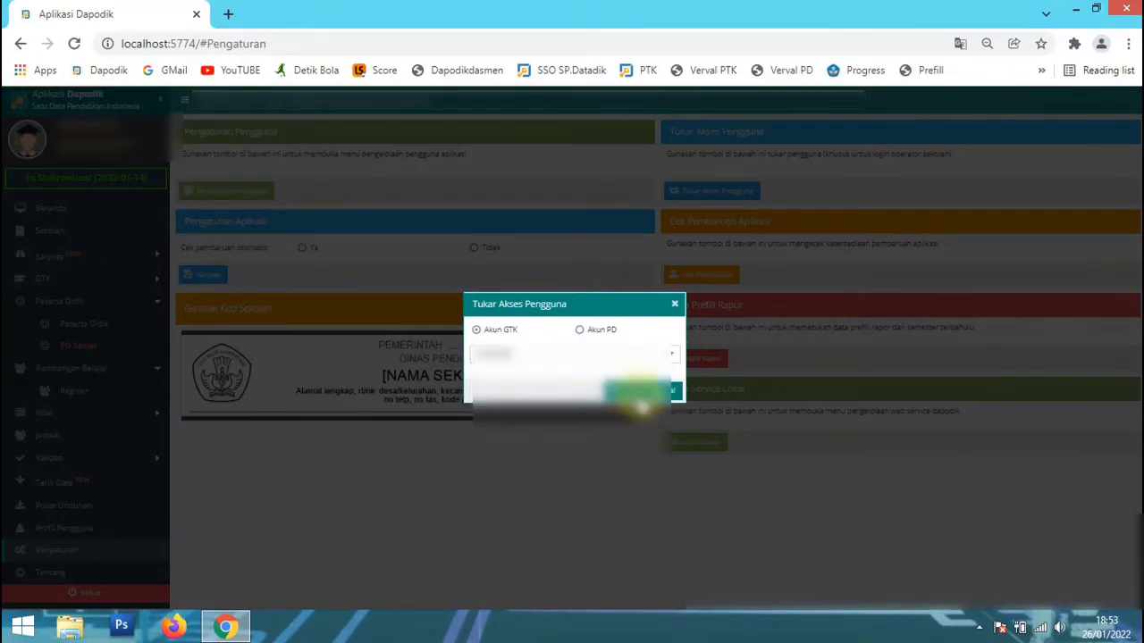
{"action": "left_click", "coordinate": [576, 373]}
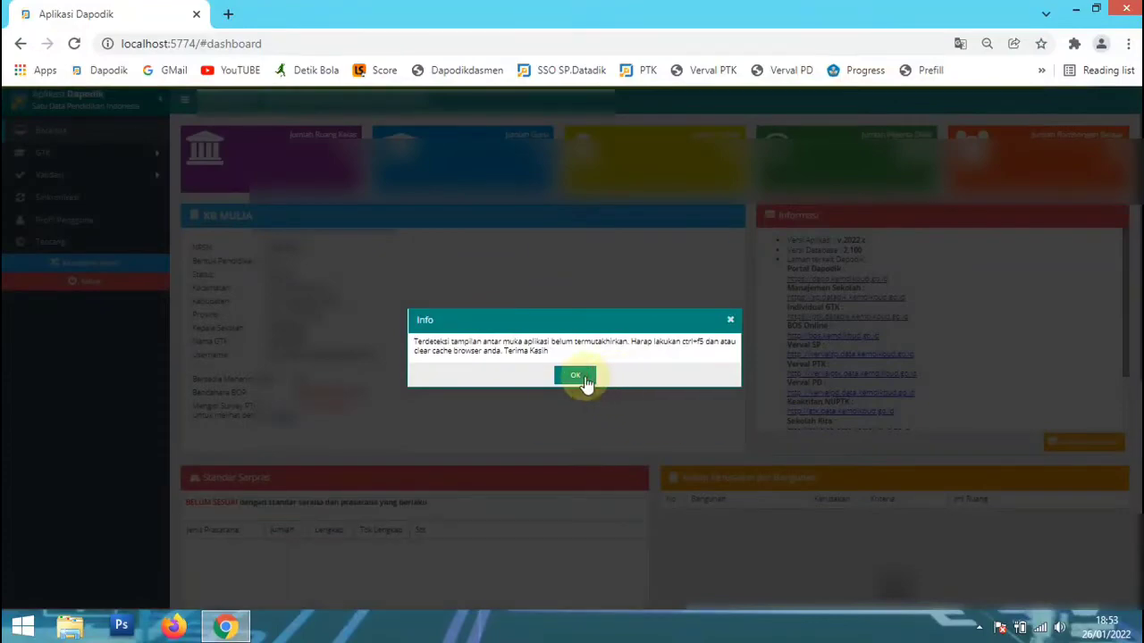
Dismiss the cache information notice and the Dapodik 2022.c welcome notes to reach the principal's dashboard.
{"action": "left_click", "coordinate": [582, 376]}
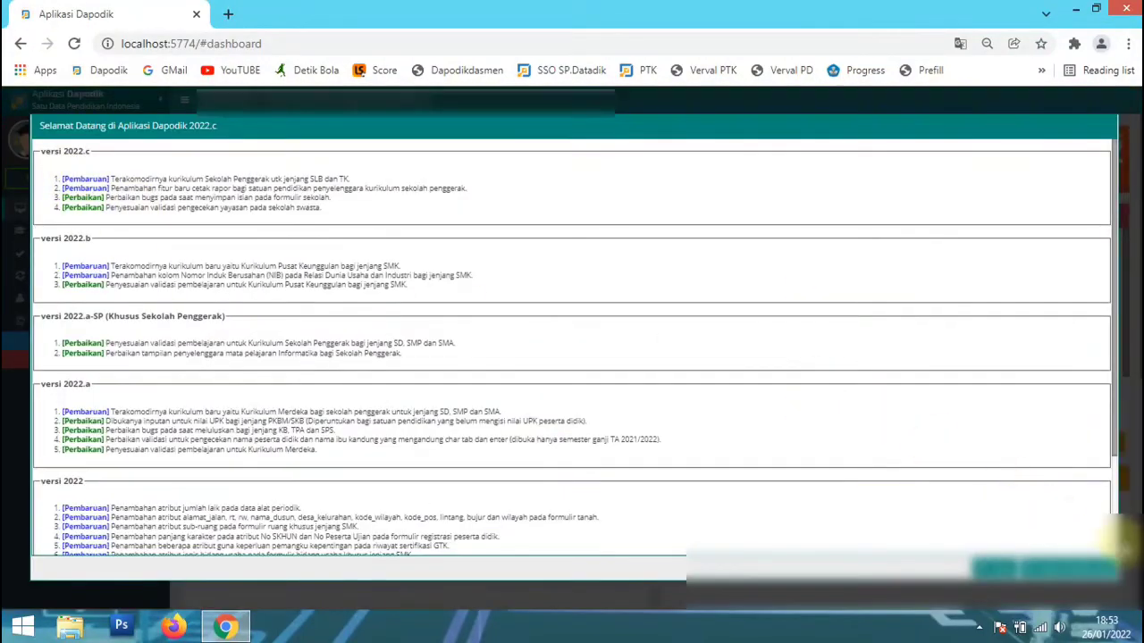
{"action": "left_click", "coordinate": [1101, 569]}
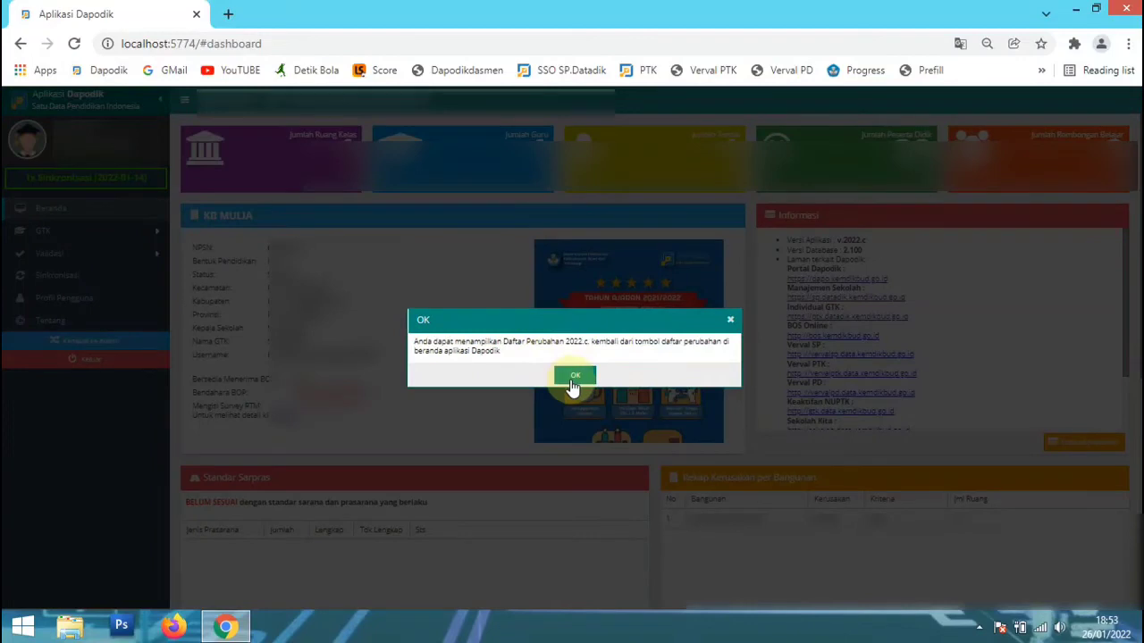
{"action": "left_click", "coordinate": [574, 376]}
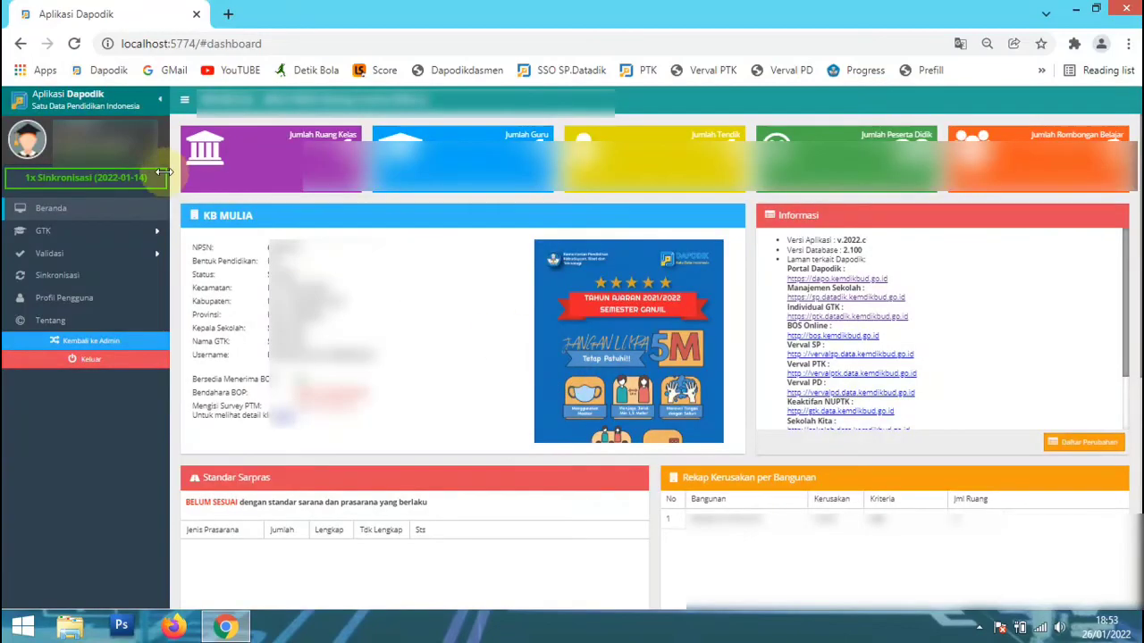
Run Validasi Lokal for the Sekolah, Sarpras, Peserta Didik and GTK data.
{"action": "left_click", "coordinate": [128, 255]}
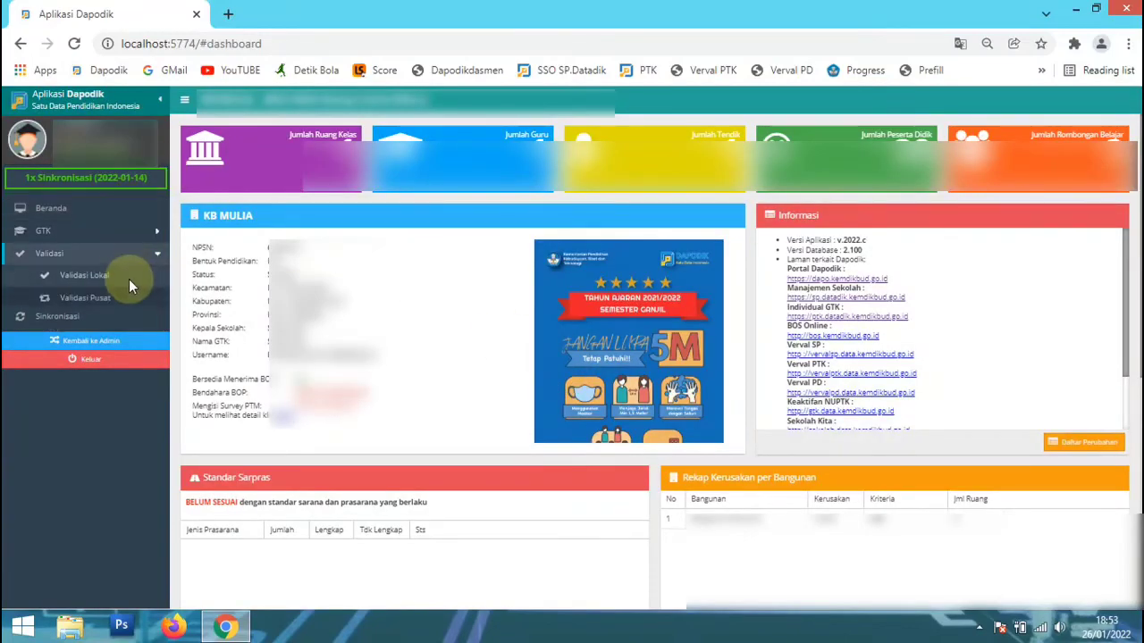
{"action": "left_click", "coordinate": [129, 276]}
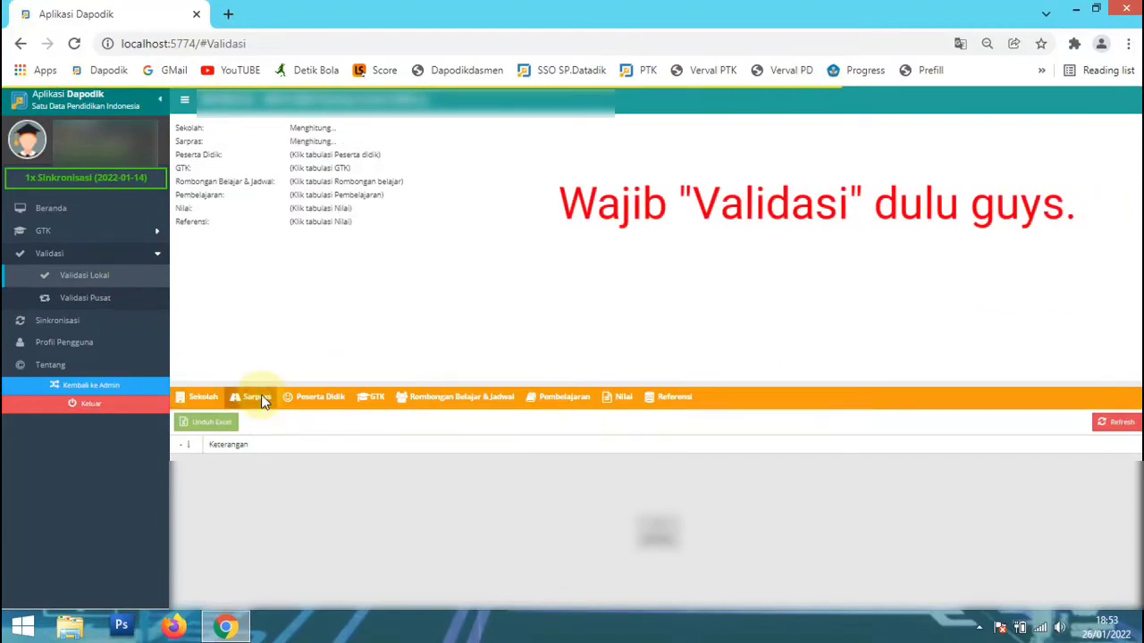
{"action": "left_click", "coordinate": [259, 399]}
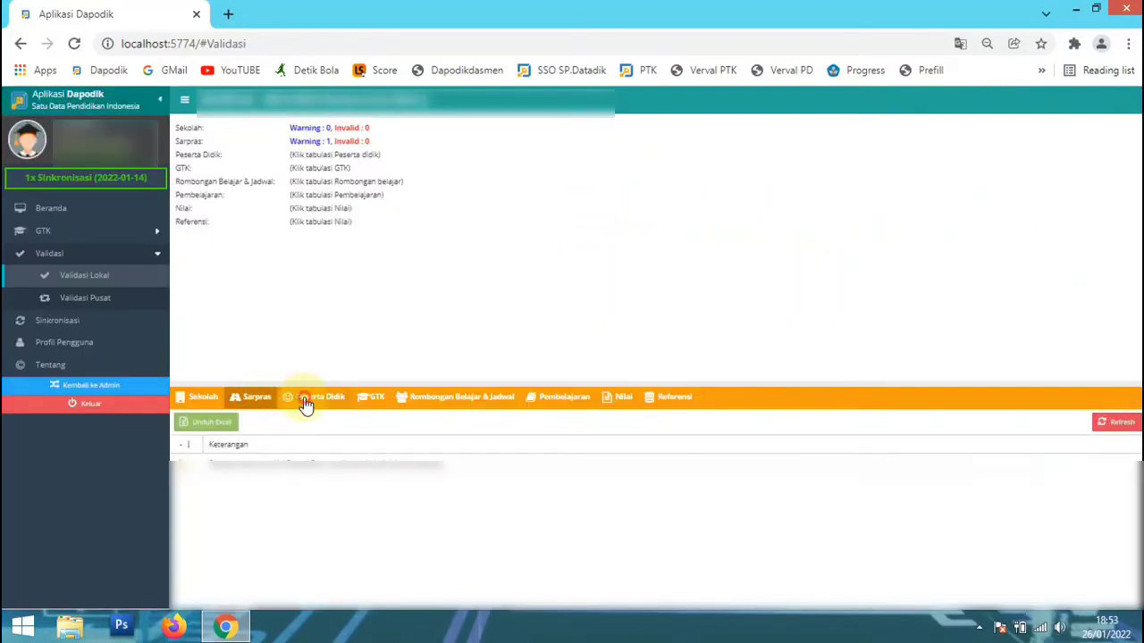
{"action": "left_click", "coordinate": [315, 402]}
{"action": "left_click", "coordinate": [377, 401]}
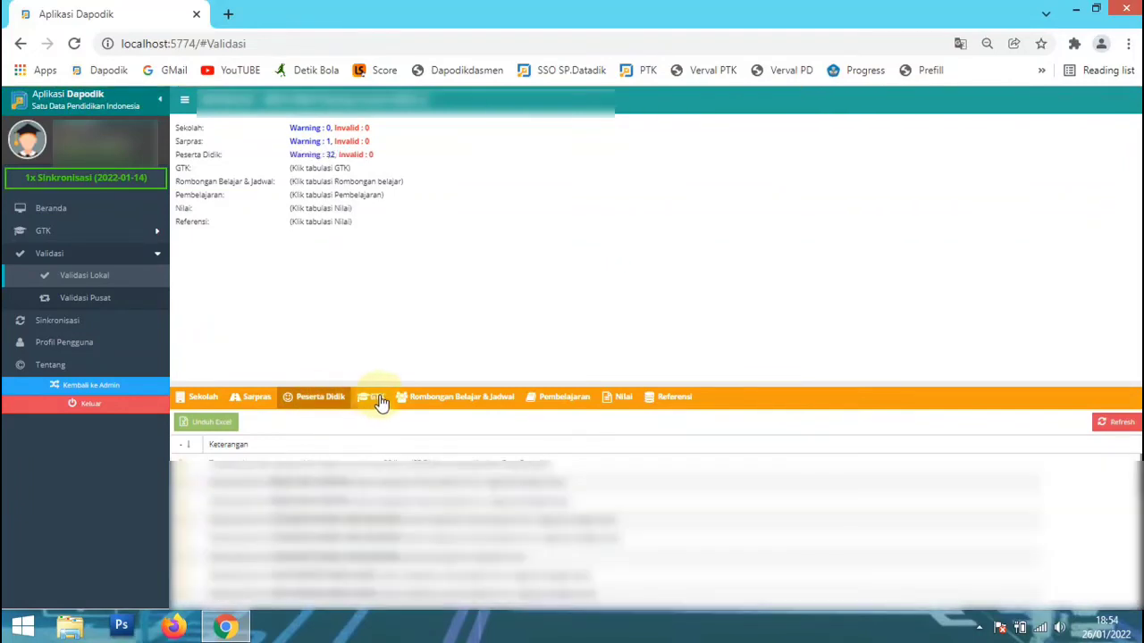
{"action": "left_click", "coordinate": [379, 401]}
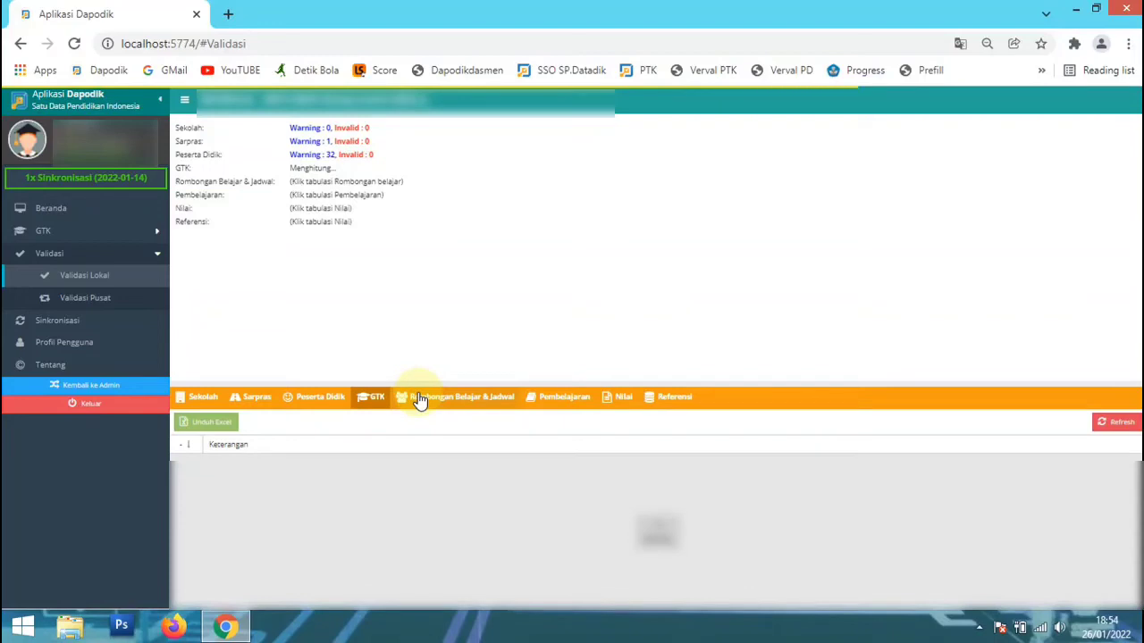
Run the local validation for Rombongan Belajar & Jadwal, Pembelajaran, Nilai and Referensi.
{"action": "left_click", "coordinate": [420, 401]}
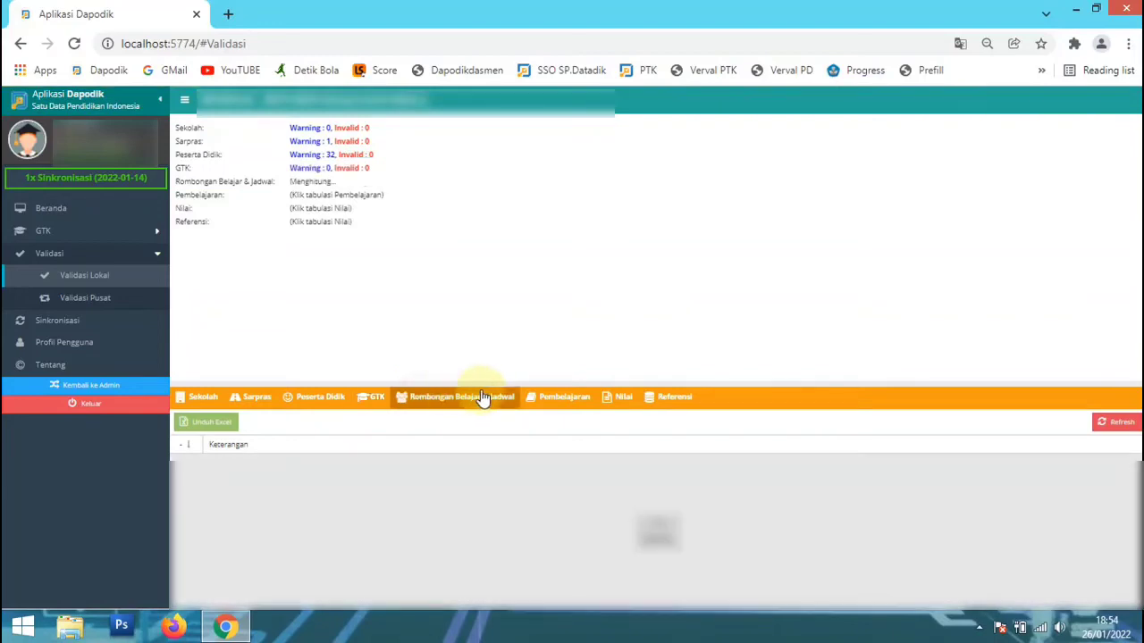
{"action": "left_click", "coordinate": [565, 399]}
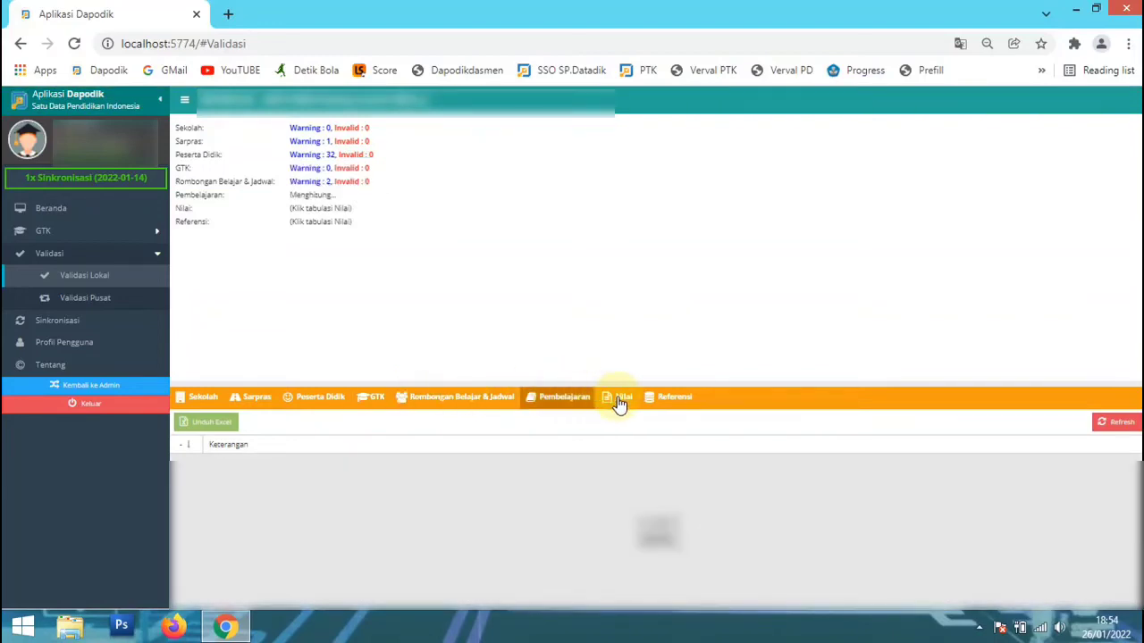
{"action": "left_click", "coordinate": [621, 400]}
{"action": "left_click", "coordinate": [660, 400]}
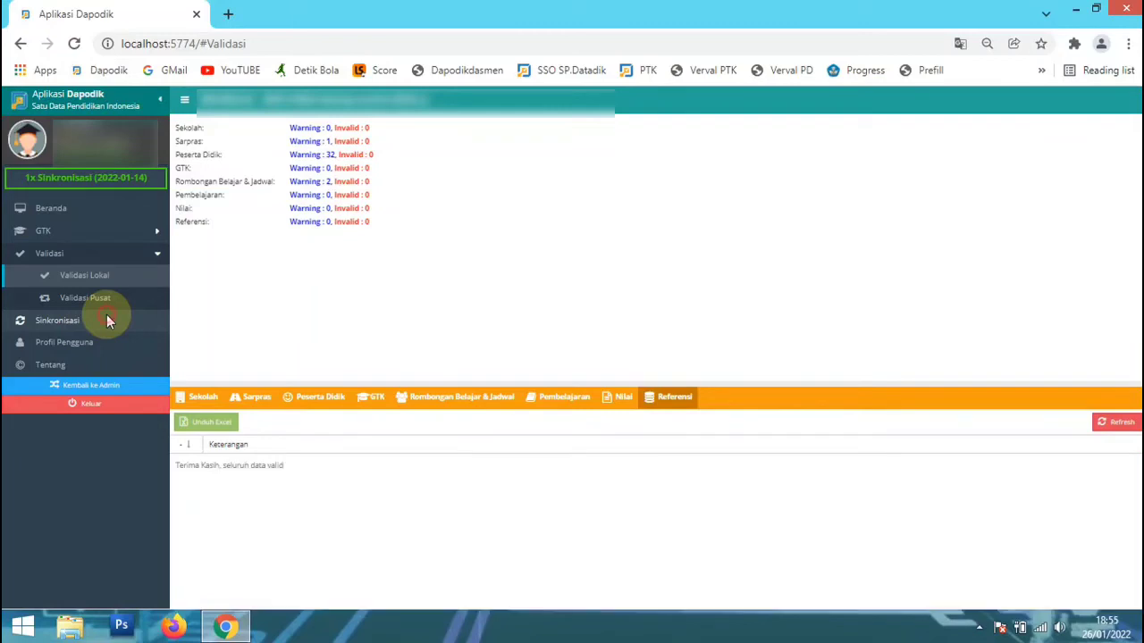
Start Sinkronisasi, agree to continue despite the warning data, and advance the Lembar Konfirmasi Sinkronisasi to step 2.
{"action": "left_click", "coordinate": [106, 318]}
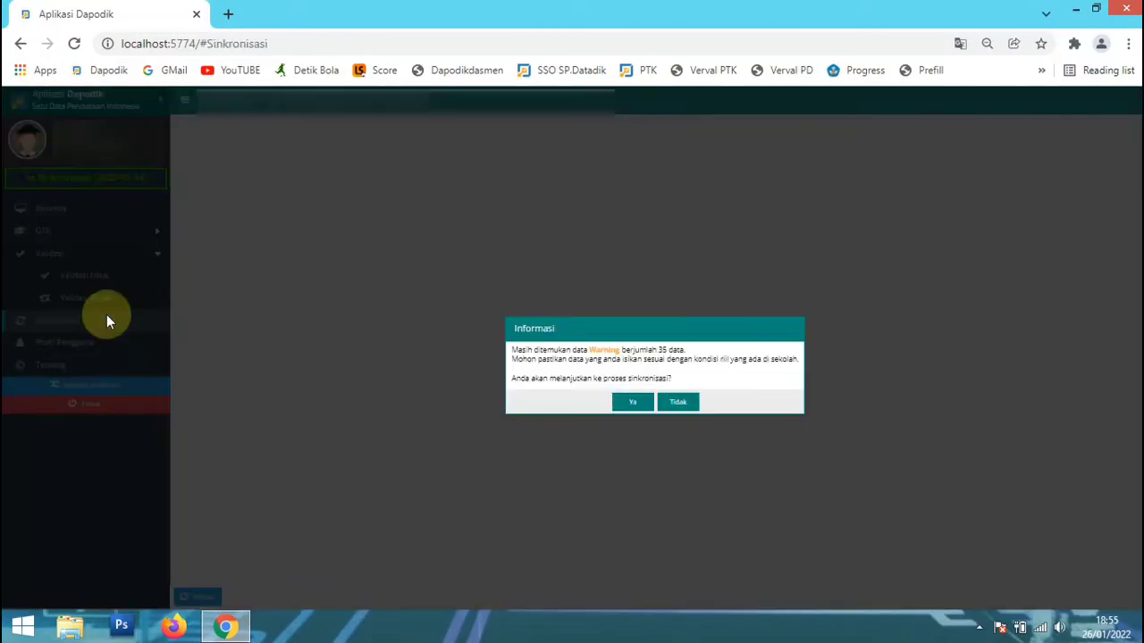
{"action": "left_click", "coordinate": [632, 402]}
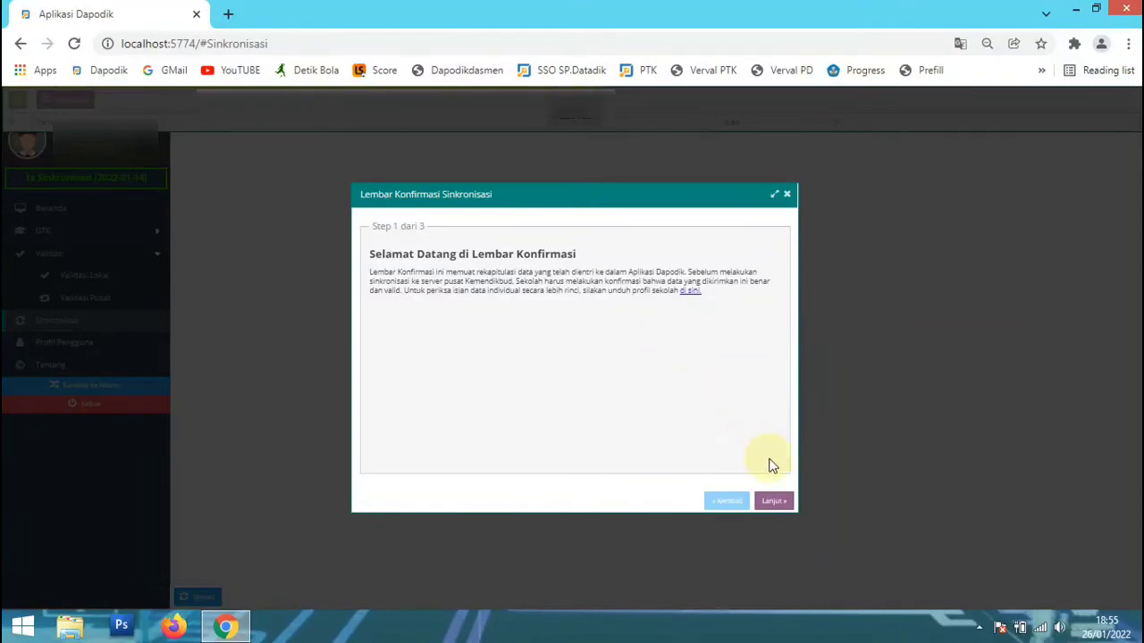
{"action": "left_click", "coordinate": [773, 497]}
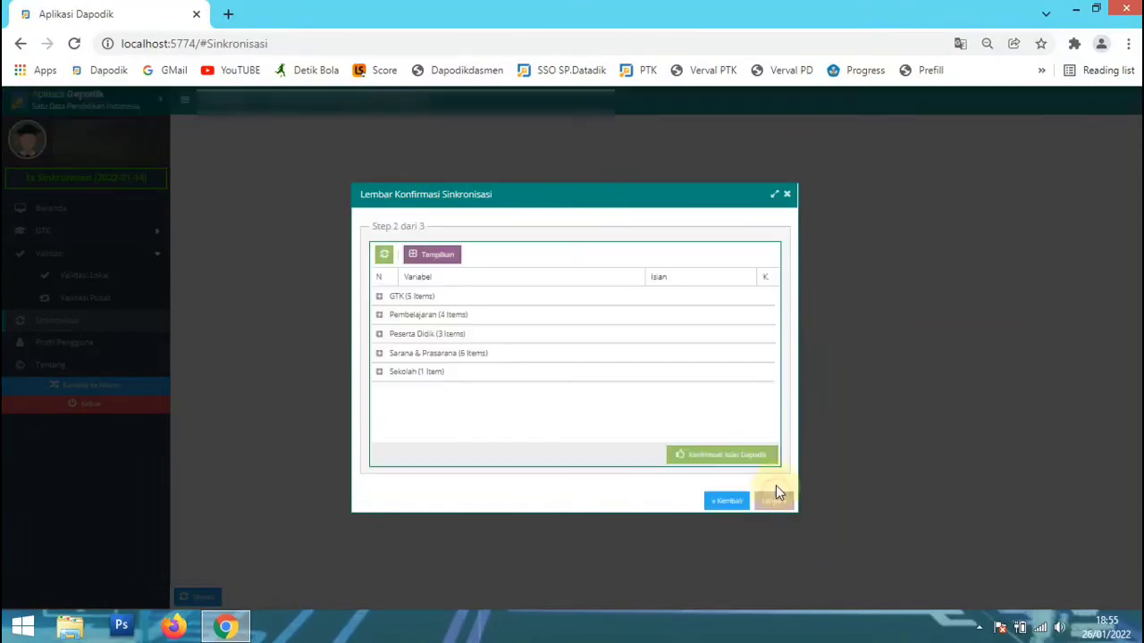
Expand the GTK group in the confirmation sheet and mark all five of its items as confirmed.
{"action": "left_click", "coordinate": [767, 297]}
{"action": "left_click", "coordinate": [760, 314]}
{"action": "left_click", "coordinate": [760, 333]}
{"action": "left_click", "coordinate": [760, 352]}
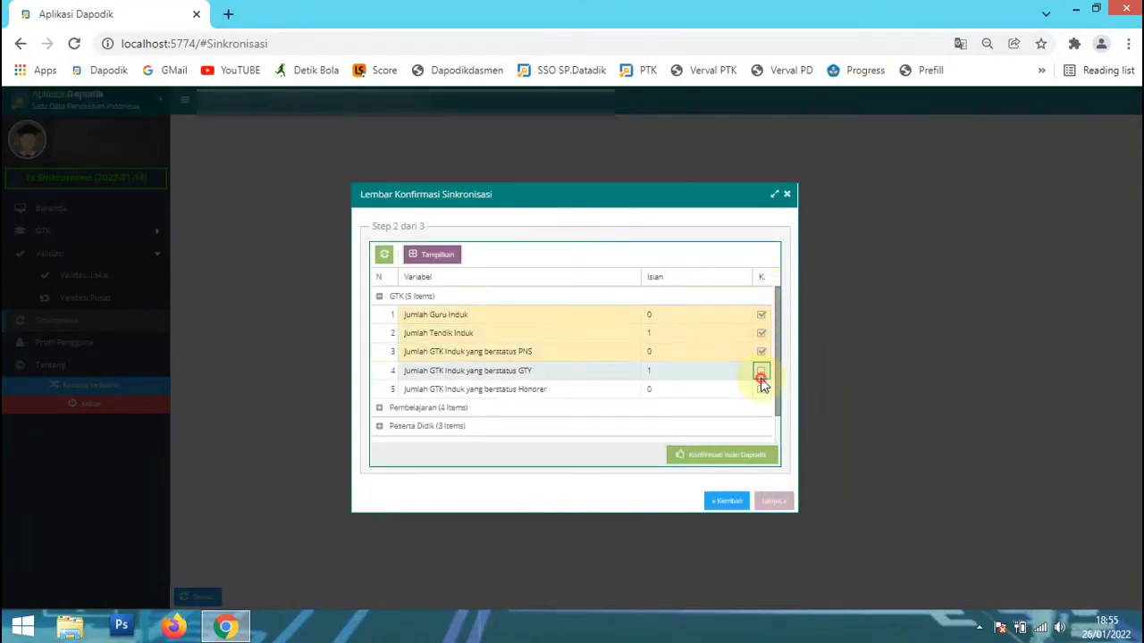
{"action": "left_click", "coordinate": [761, 370]}
{"action": "left_click", "coordinate": [760, 389]}
Expand the Pembelajaran group and confirm its four items, from Kurikulum yang digunakan to Jumlah Rombongan Belajar Kelas Terbuka.
{"action": "scroll", "coordinate": [764, 384], "scroll_direction": "down", "scroll_amount": 1}
{"action": "left_click", "coordinate": [761, 383]}
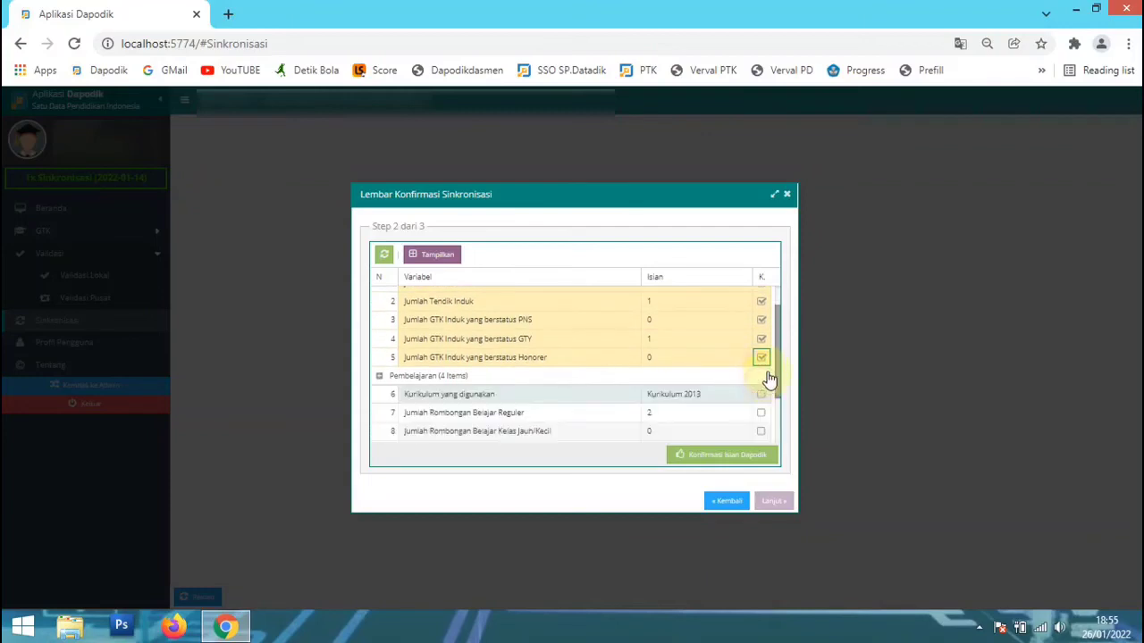
{"action": "scroll", "coordinate": [766, 375], "scroll_direction": "down", "scroll_amount": 1}
{"action": "left_click", "coordinate": [761, 322]}
{"action": "left_click", "coordinate": [762, 357]}
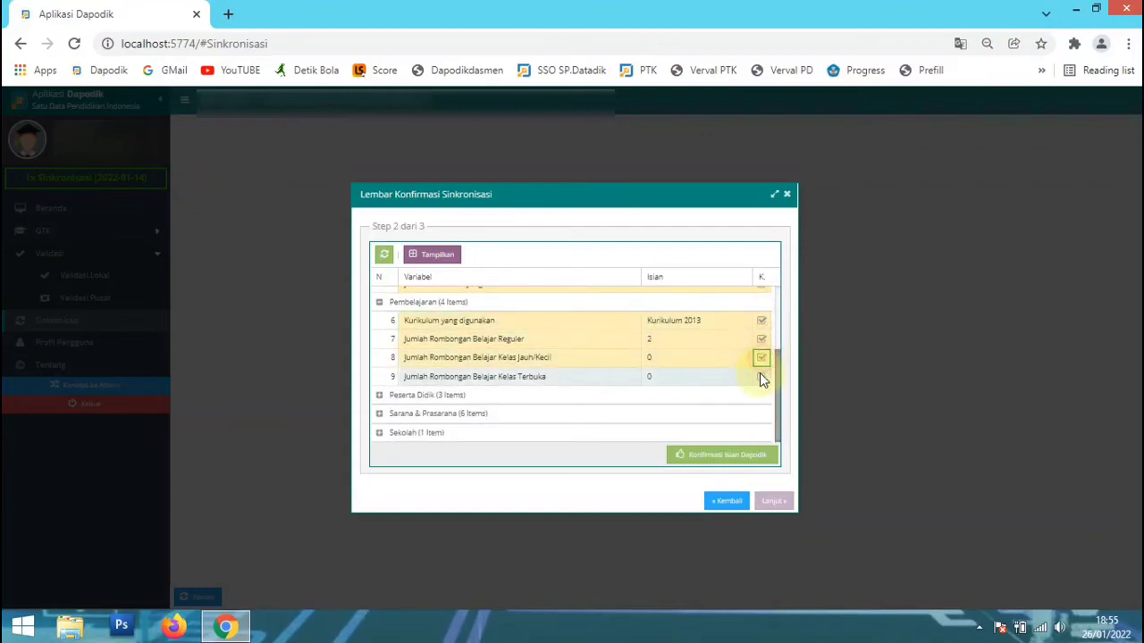
{"action": "left_click", "coordinate": [760, 377]}
Expand the Peserta Didik group and confirm the student count, ABK and KIP/KPS/PKH items.
{"action": "left_click", "coordinate": [763, 398]}
{"action": "scroll", "coordinate": [766, 388], "scroll_direction": "down", "scroll_amount": 1}
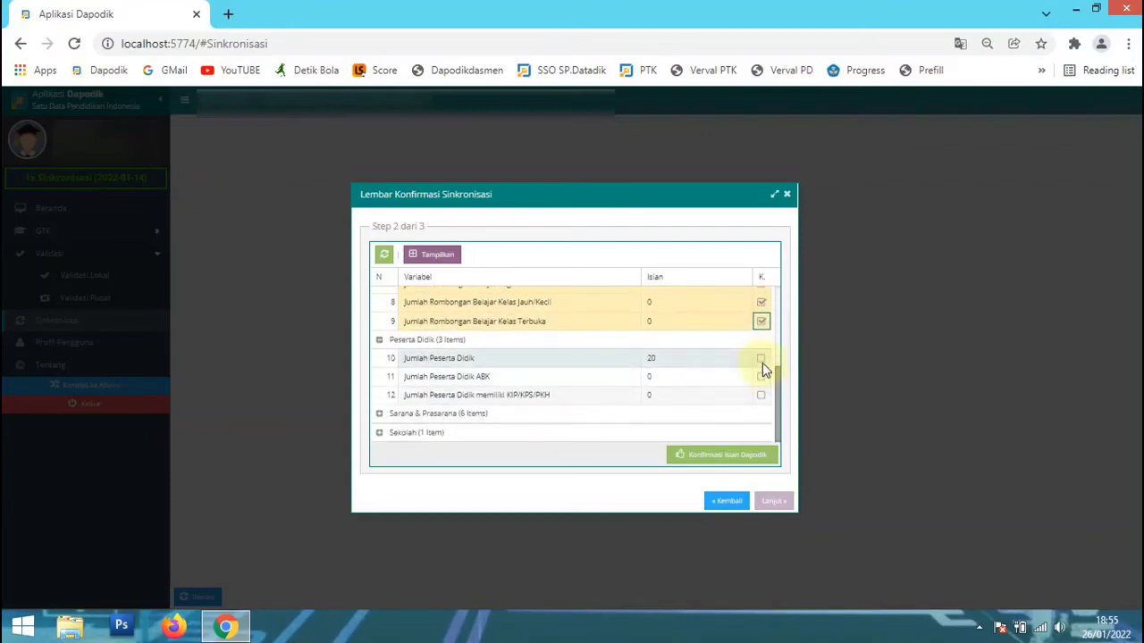
{"action": "left_click", "coordinate": [760, 357]}
{"action": "left_click", "coordinate": [760, 376]}
{"action": "left_click", "coordinate": [761, 395]}
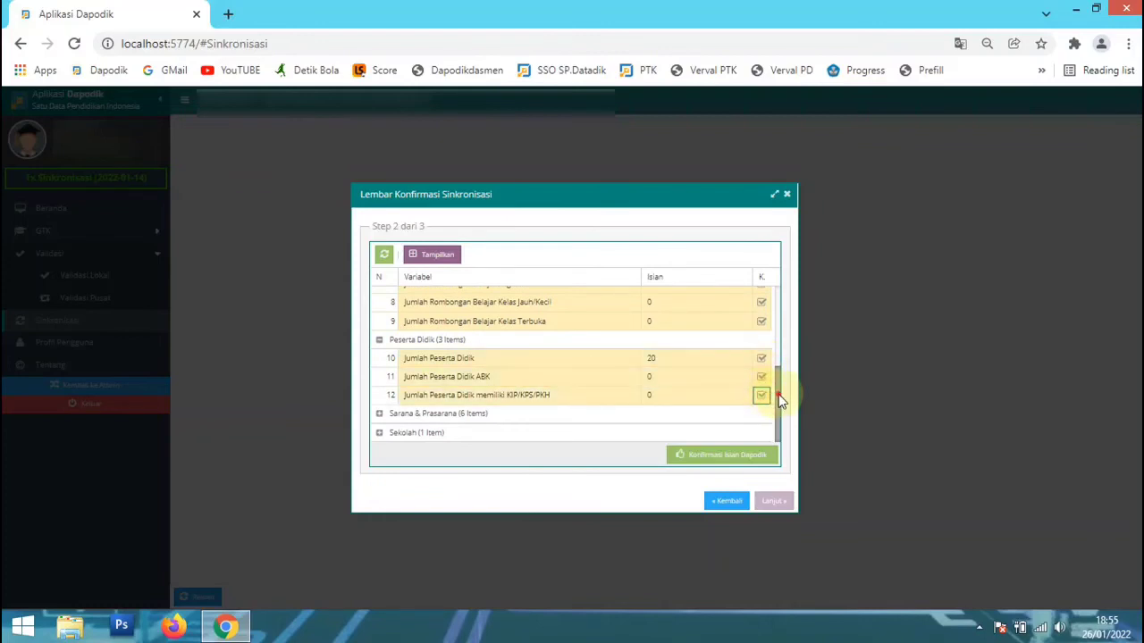
Expand the Sarana & Prasarana group and confirm its six items, from Jumlah Ruang Kelas to Fasilitas Internet.
{"action": "scroll", "coordinate": [769, 393], "scroll_direction": "down", "scroll_amount": 3}
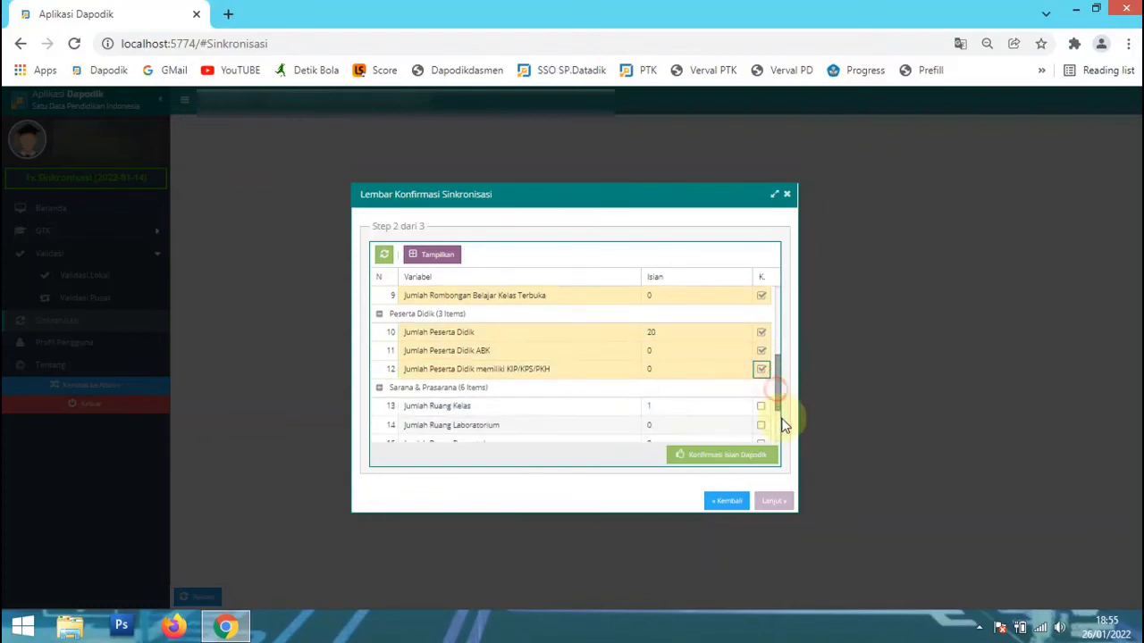
{"action": "left_click", "coordinate": [760, 319]}
{"action": "left_click", "coordinate": [760, 339]}
{"action": "left_click", "coordinate": [760, 358]}
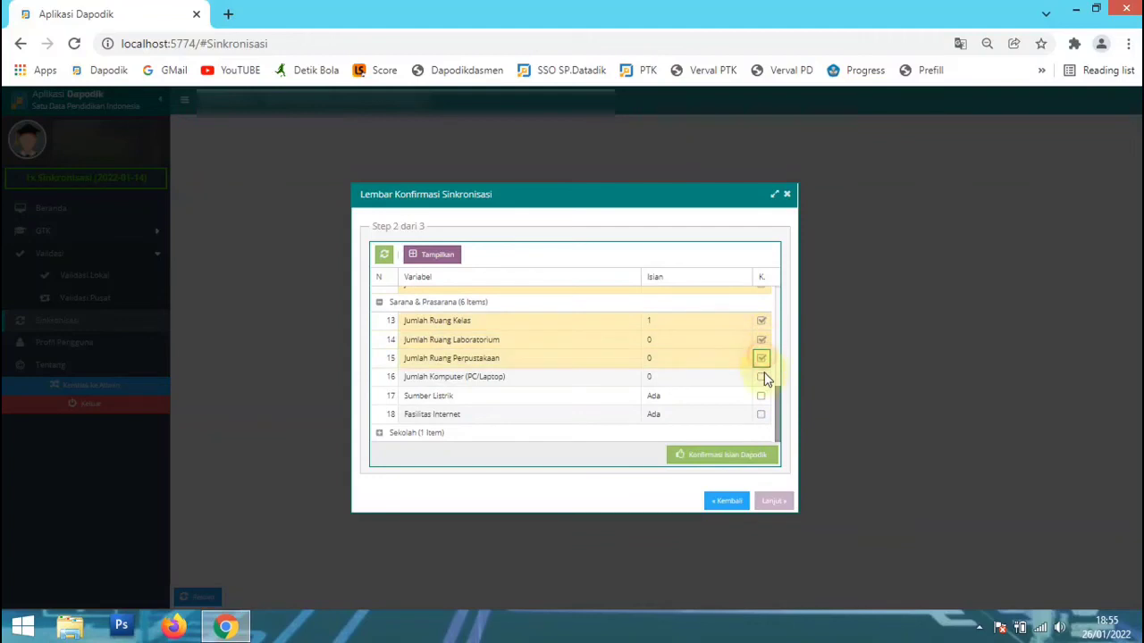
{"action": "left_click", "coordinate": [760, 376]}
{"action": "left_click", "coordinate": [760, 395]}
{"action": "left_click", "coordinate": [761, 414]}
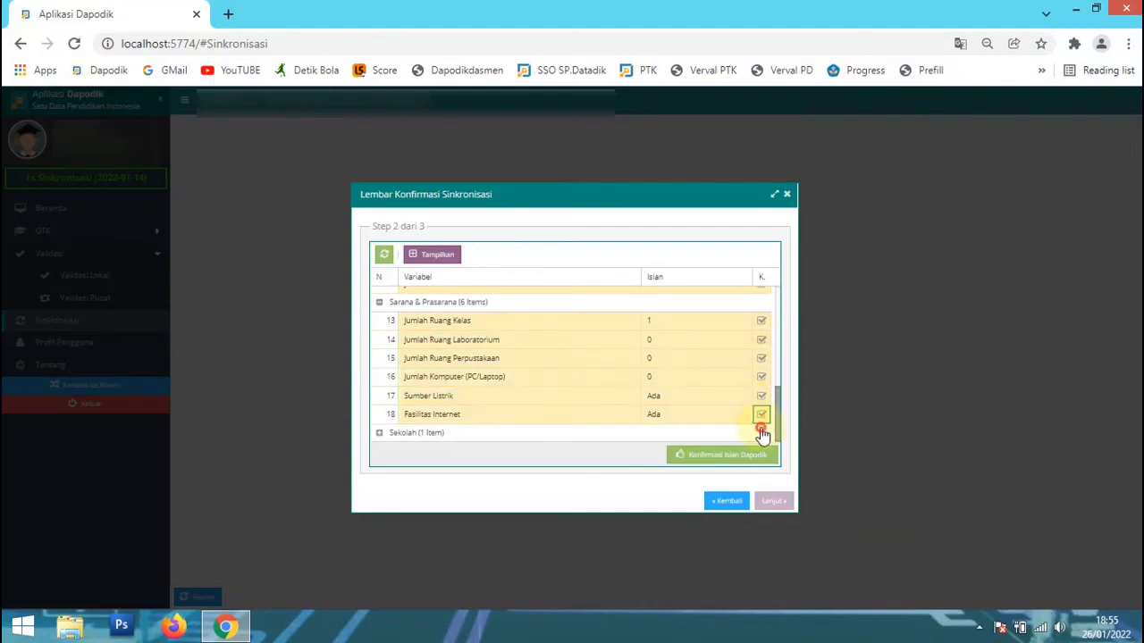
Confirm the Bersedia Menerima BOP item in the Sekolah group and submit the Dapodik data confirmation.
{"action": "left_click", "coordinate": [760, 432]}
{"action": "left_click", "coordinate": [755, 456]}
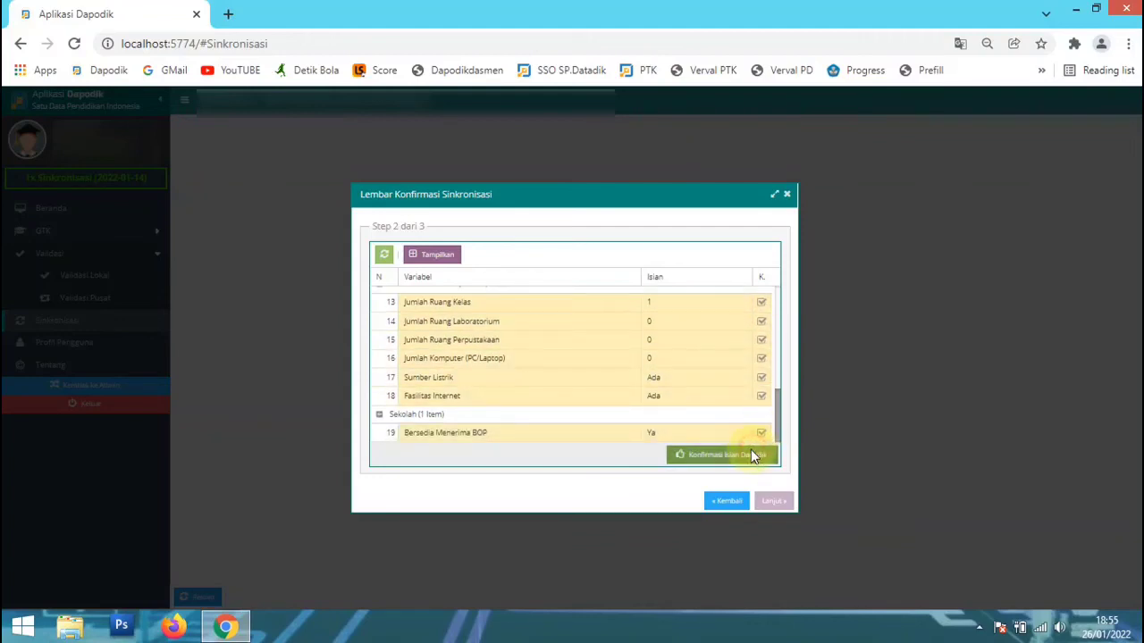
{"action": "left_click", "coordinate": [547, 475]}
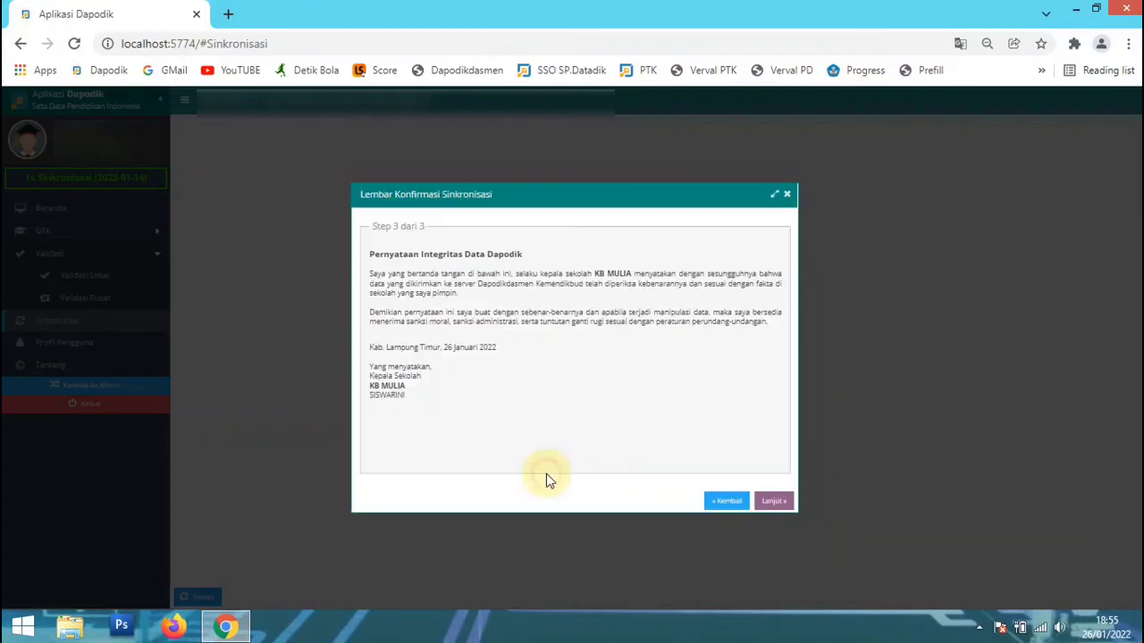
Accept the Pernyataan Integritas Data Dapodik and start synchronising the changed data with the server.
{"action": "left_click", "coordinate": [774, 500]}
{"action": "left_click", "coordinate": [554, 372]}
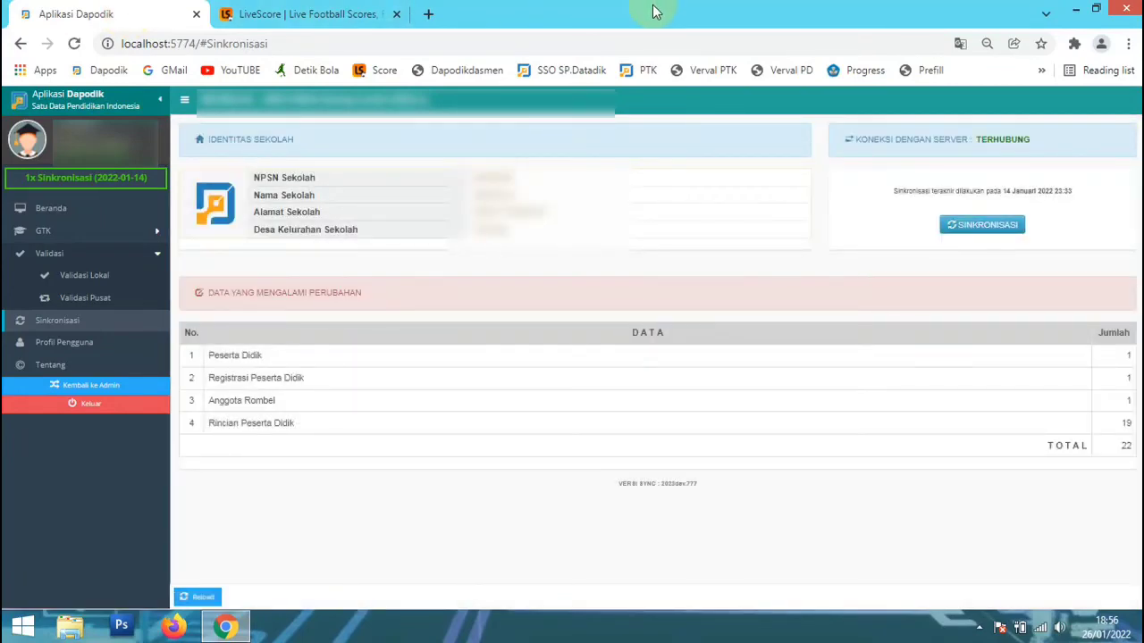
{"action": "left_click", "coordinate": [954, 224]}
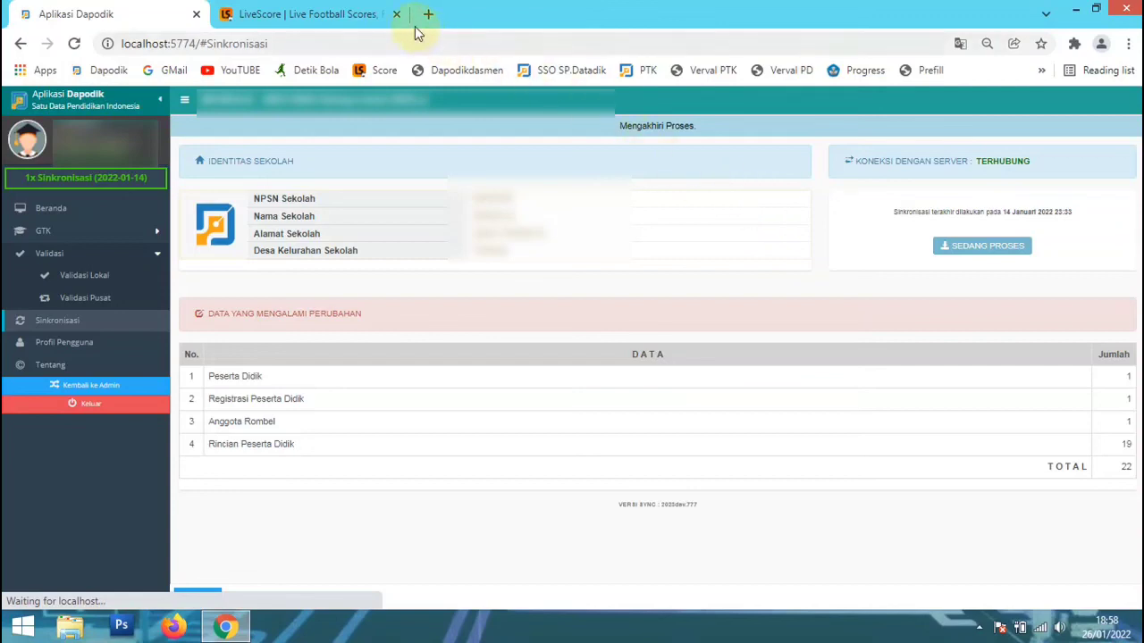
{"action": "right_click", "coordinate": [375, 15]}
{"action": "left_click", "coordinate": [440, 124]}
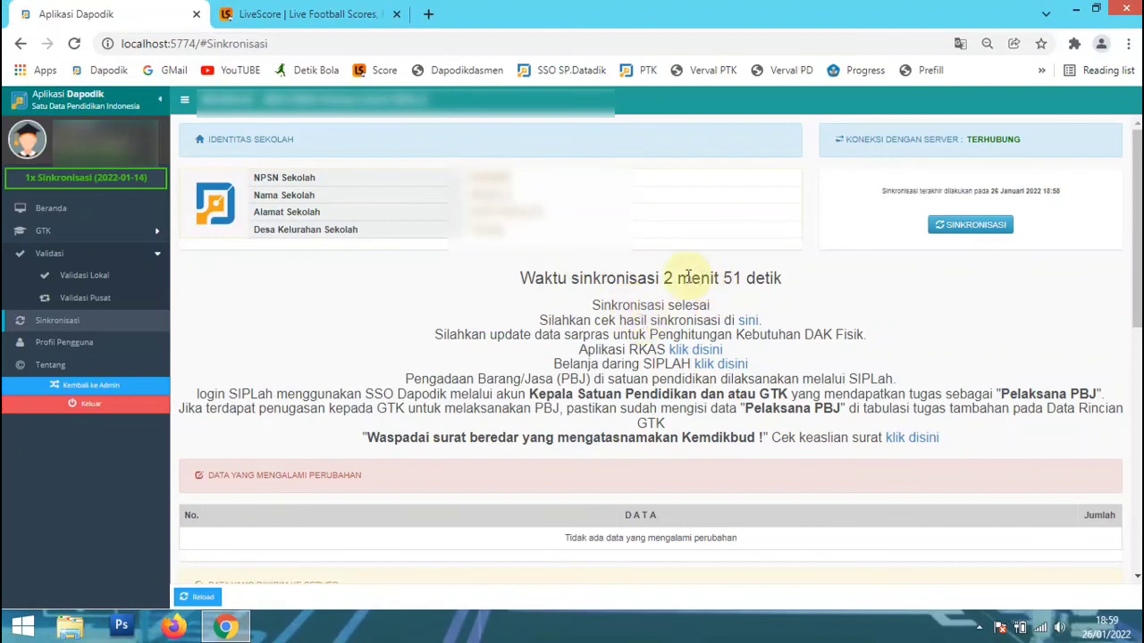
Review the synchronisation time and the tables of data sent to the server and received locally.
{"action": "left_click_drag", "start_coordinate": [667, 278], "coordinate": [827, 301]}
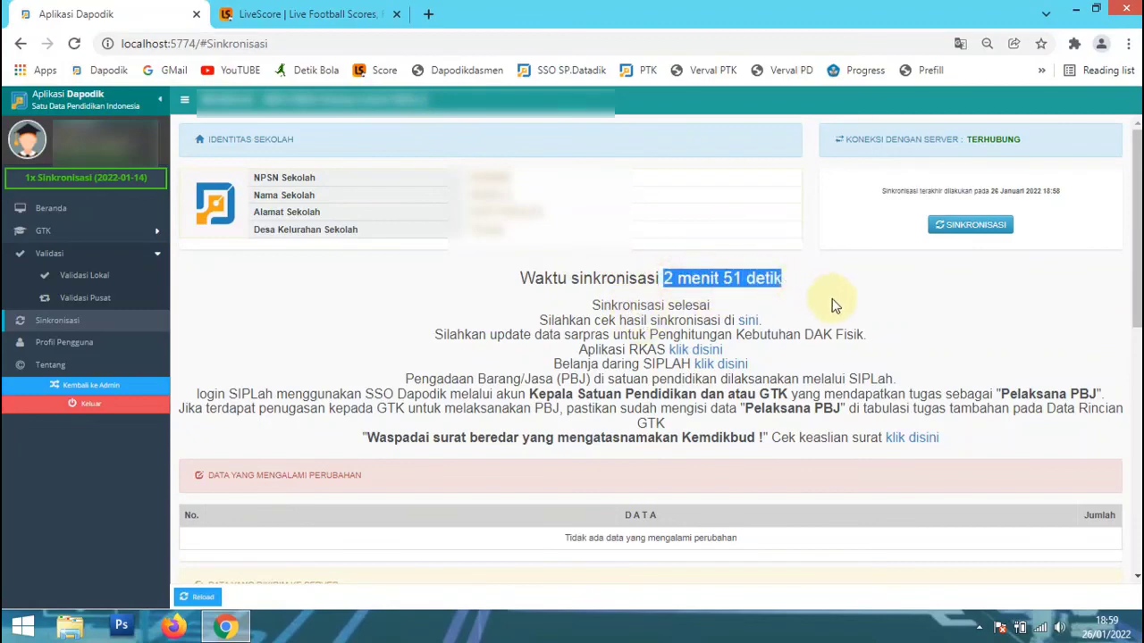
{"action": "left_click", "coordinate": [832, 301]}
{"action": "scroll", "coordinate": [631, 327], "scroll_direction": "down", "scroll_amount": 3}
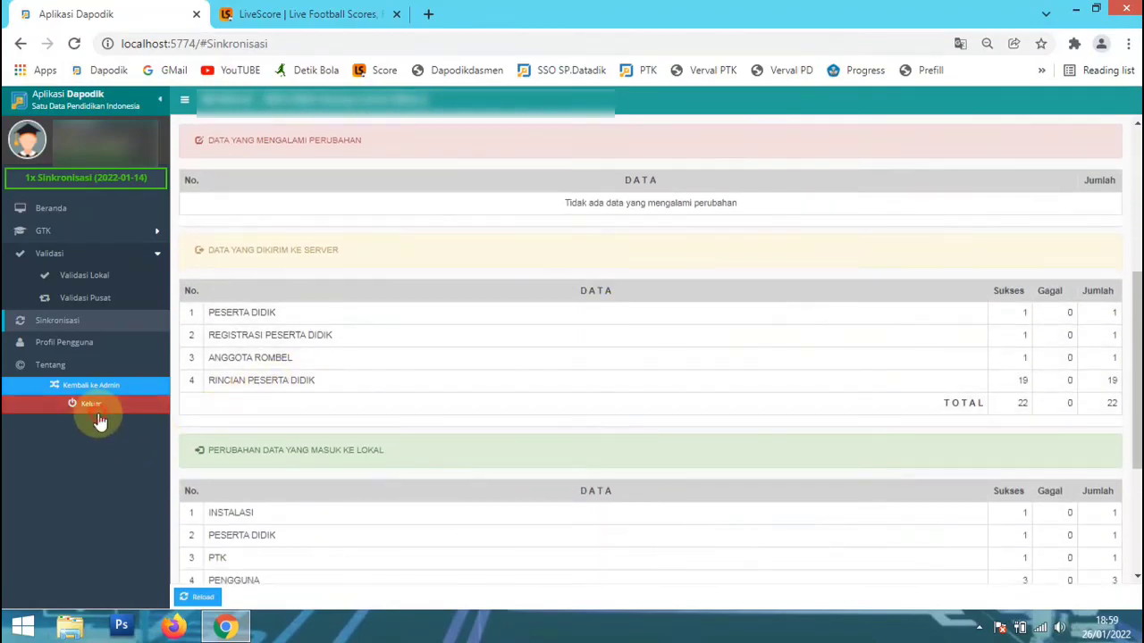
Log out of Dapodik and close the browser window.
{"action": "left_click", "coordinate": [100, 407]}
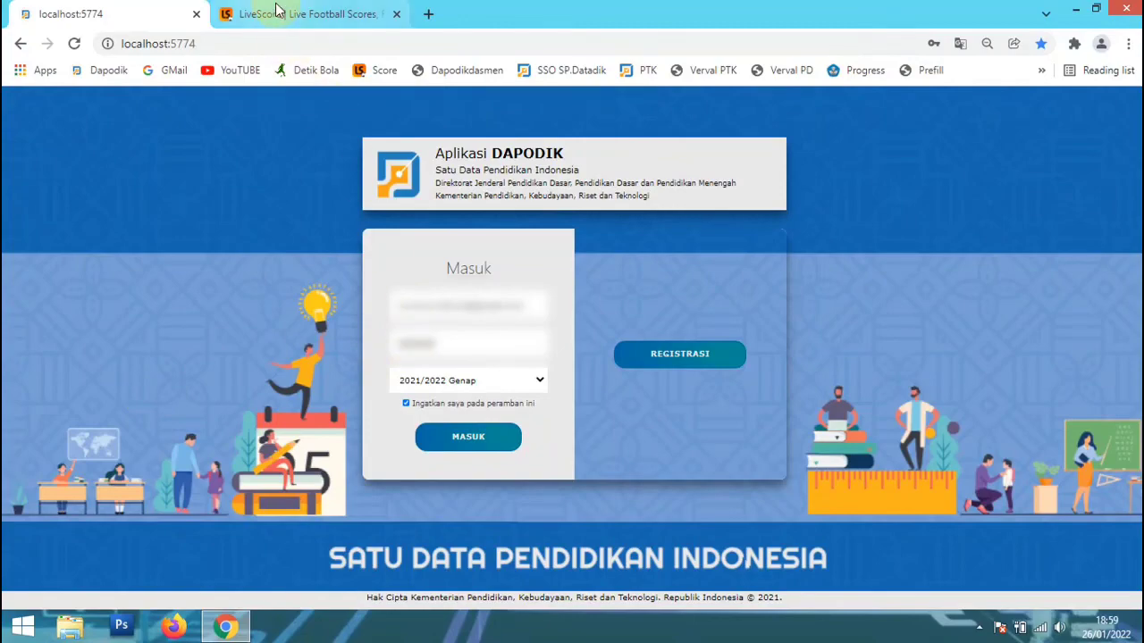
{"action": "left_click", "coordinate": [1076, 14]}
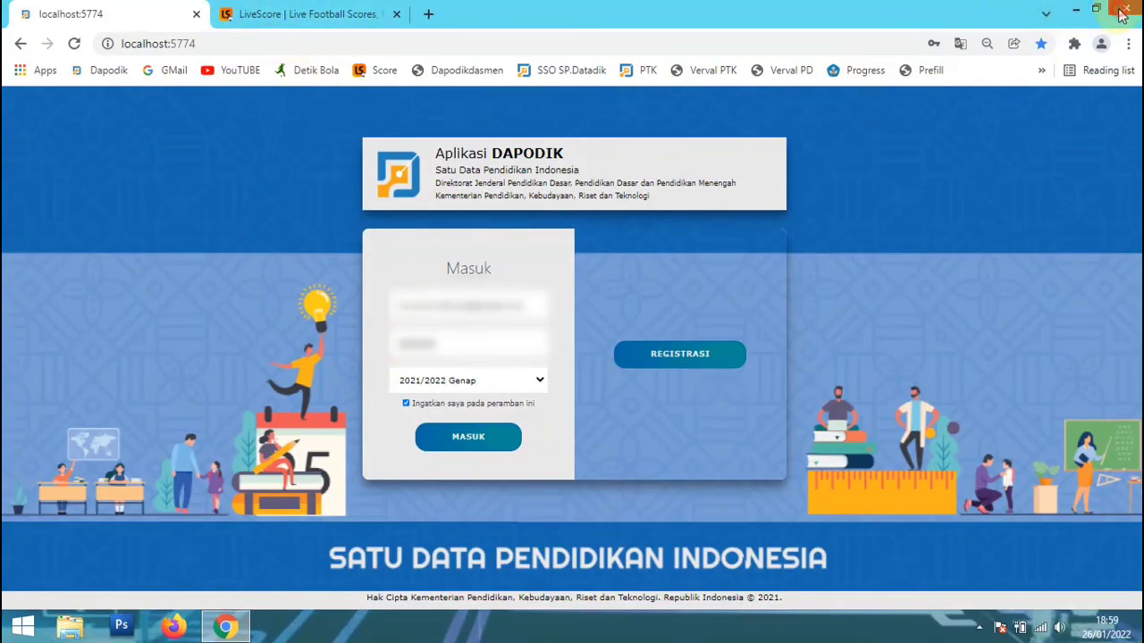
{"action": "right_click", "coordinate": [595, 339]}
{"action": "left_click", "coordinate": [628, 385]}
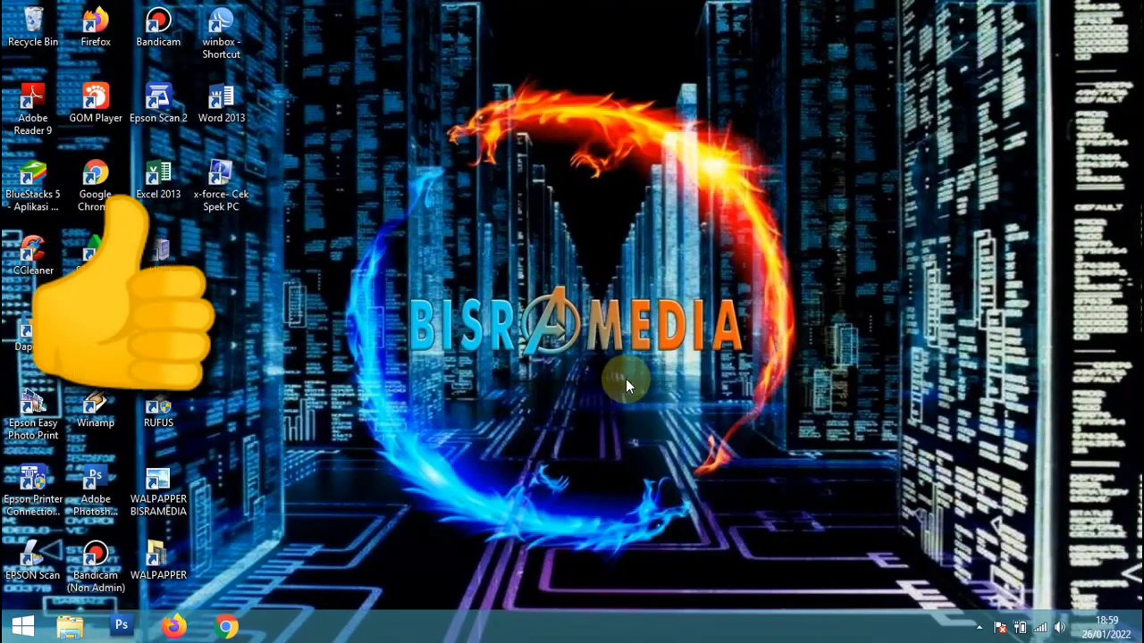